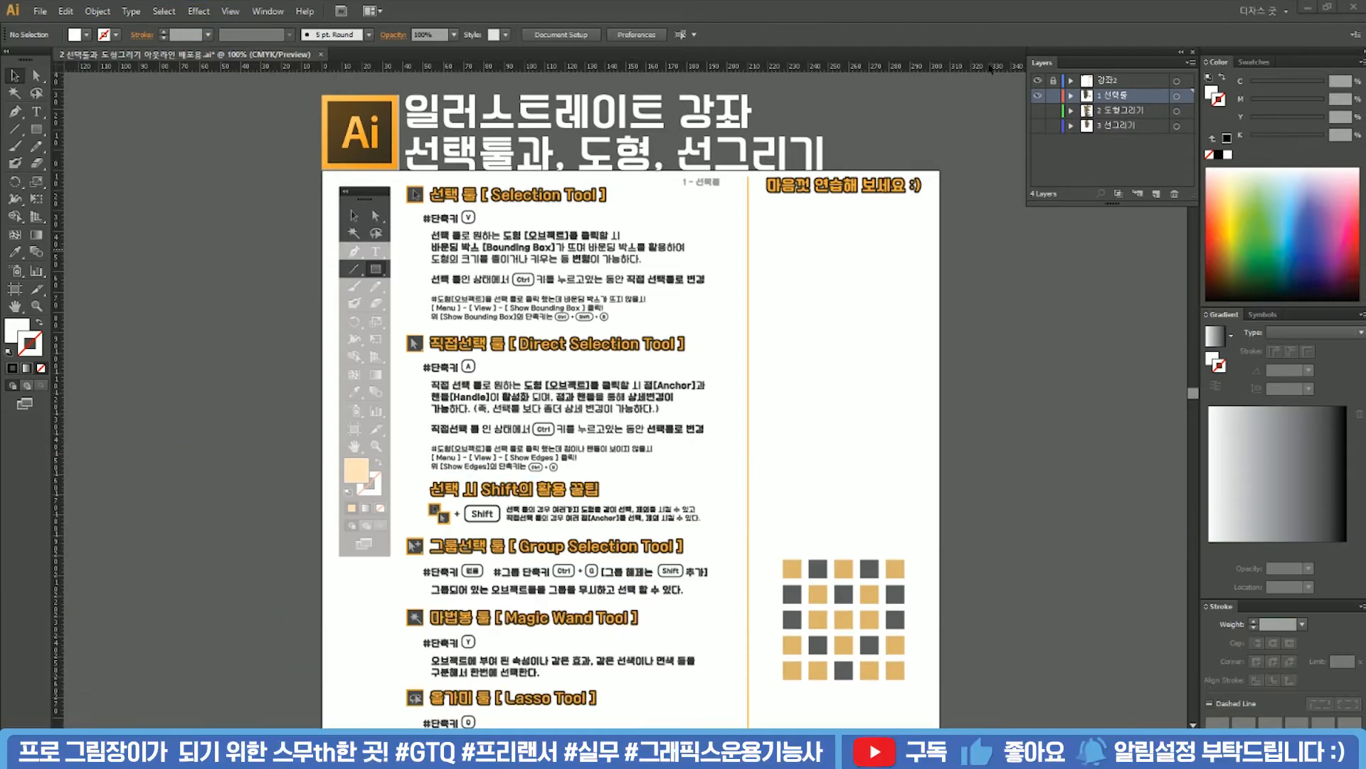
Reposition the floating Layers panel beside the Color panel, clear of the middle of the practice area
left_click_drag(1088, 56, 824, 220)
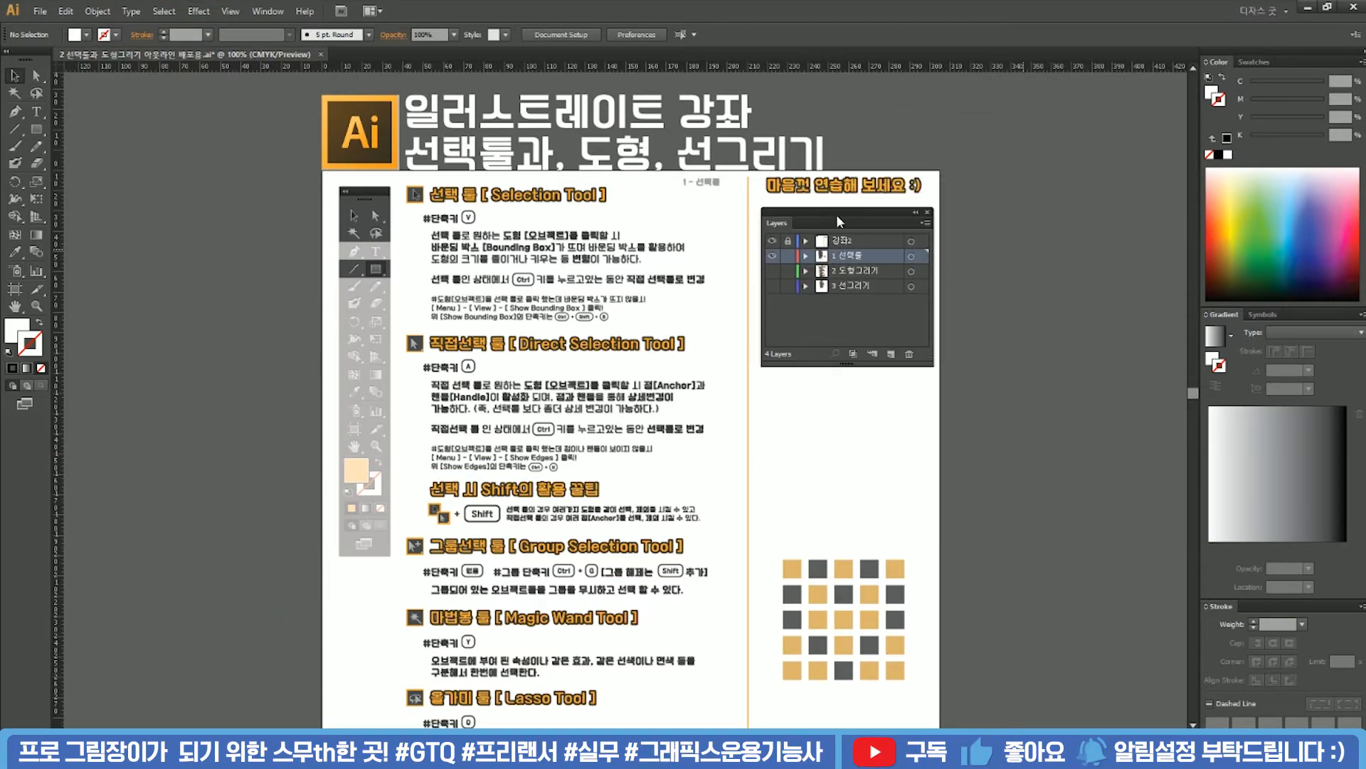
left_click(268, 11)
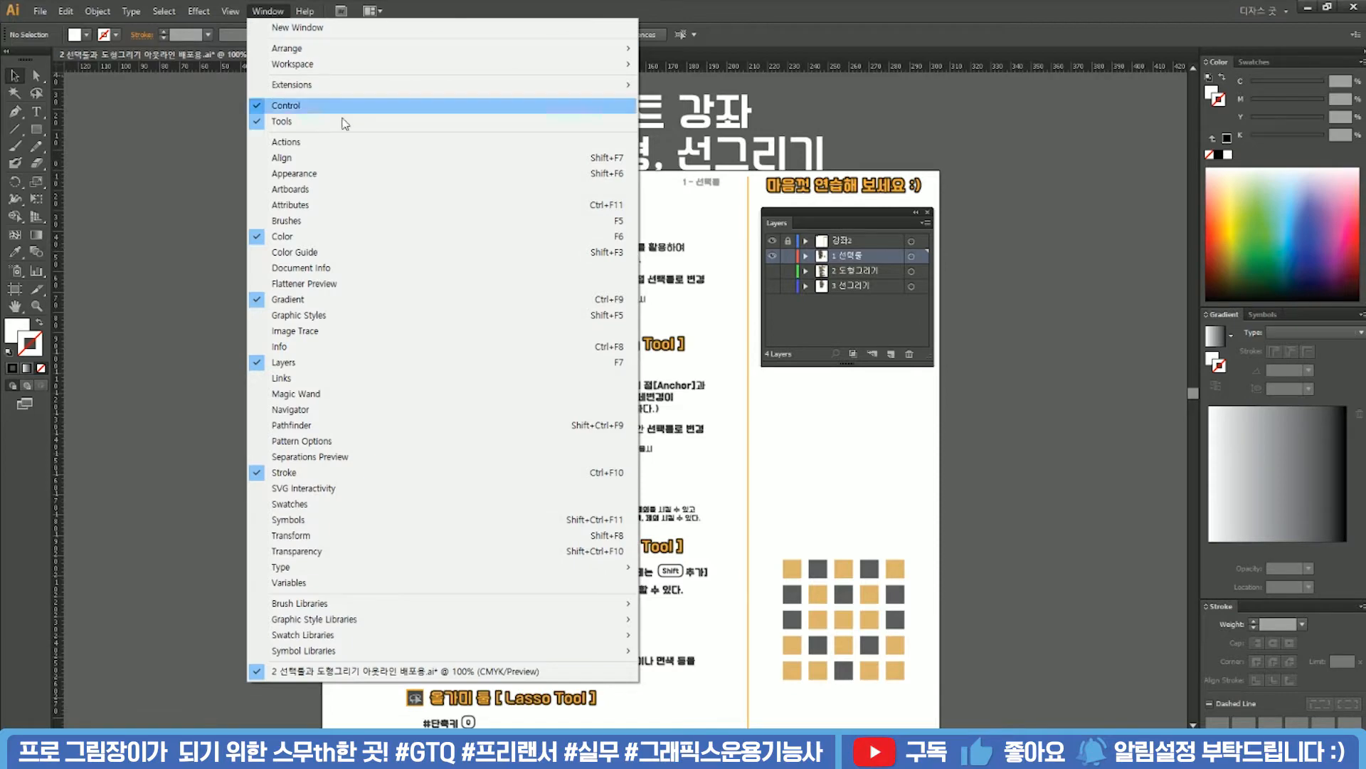
left_click(796, 207)
left_click_drag(809, 212, 1058, 84)
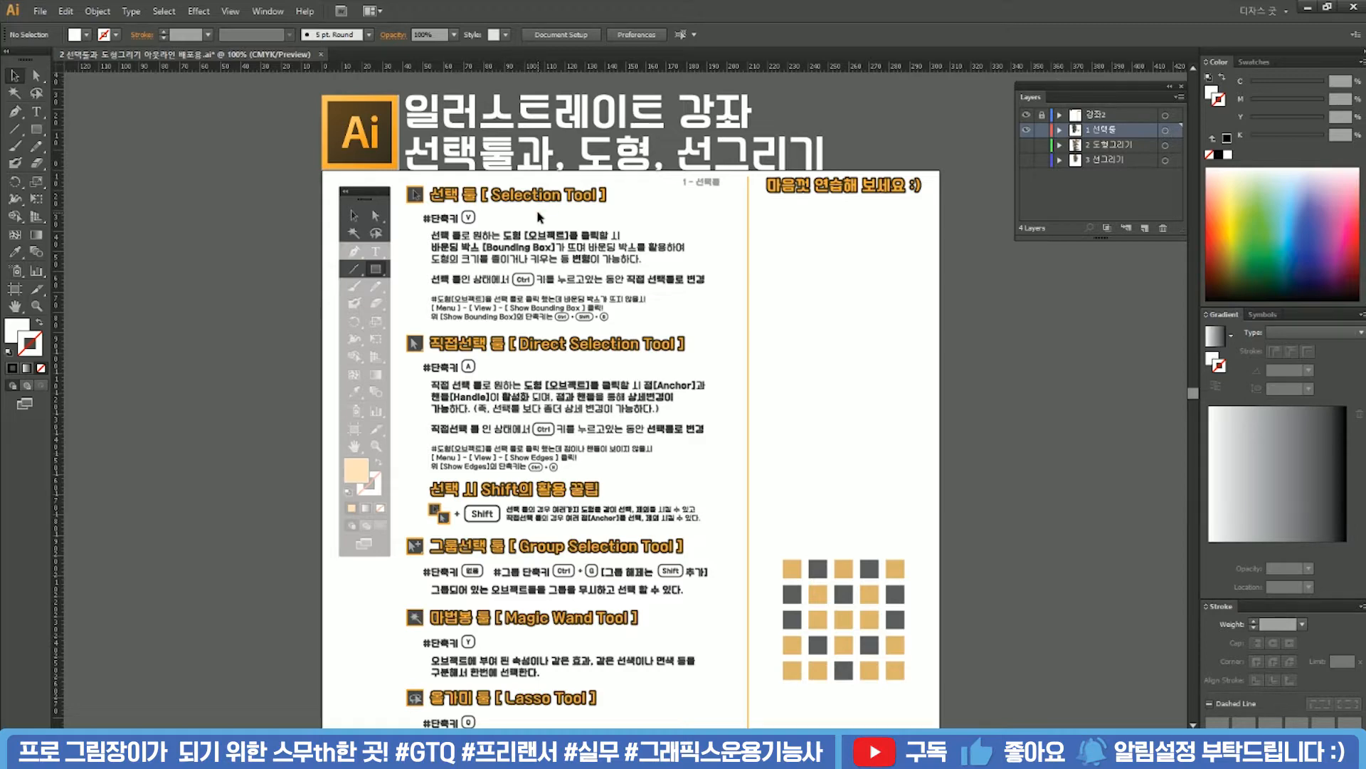
Draw a circle about 34 mm in diameter with the Ellipse tool in the empty practice area beyond the orange dividing line
scroll(493, 222, "up", 1)
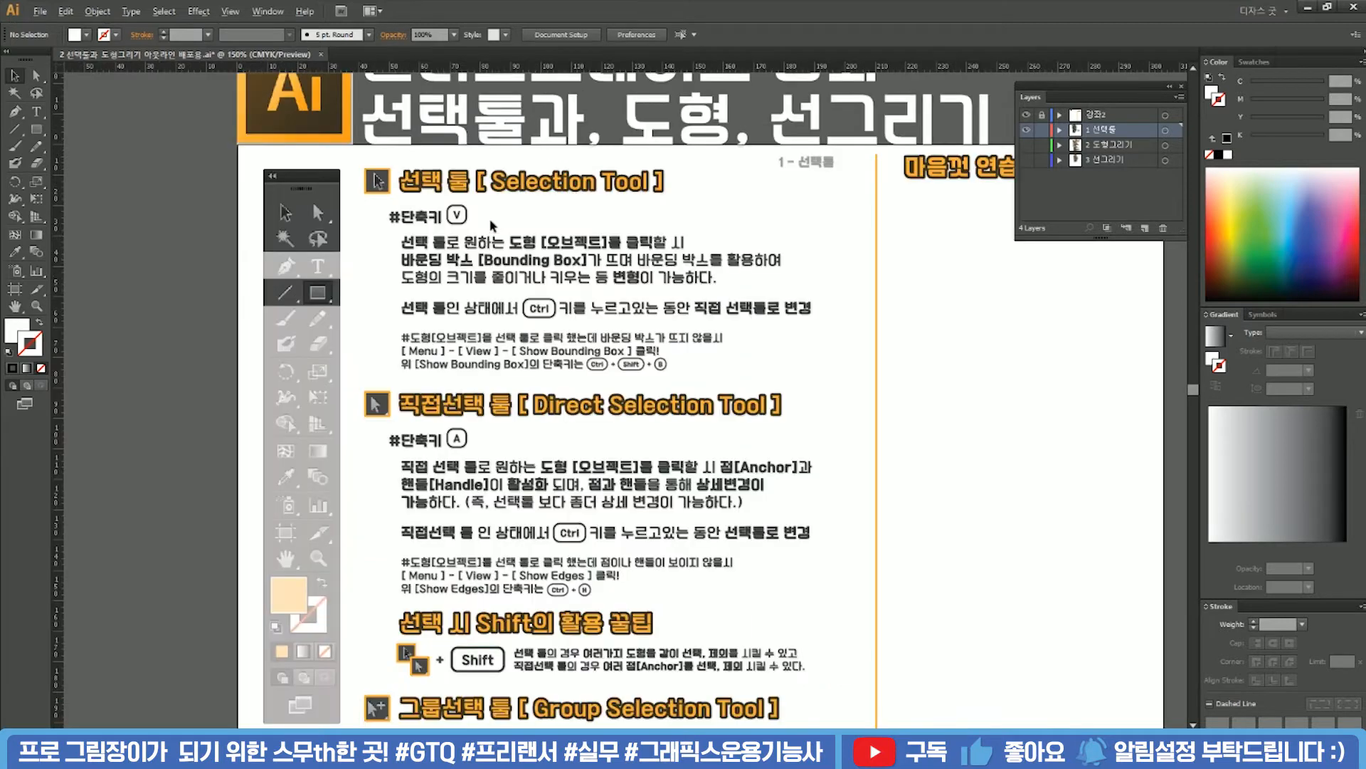
left_click_drag(794, 298, 743, 293)
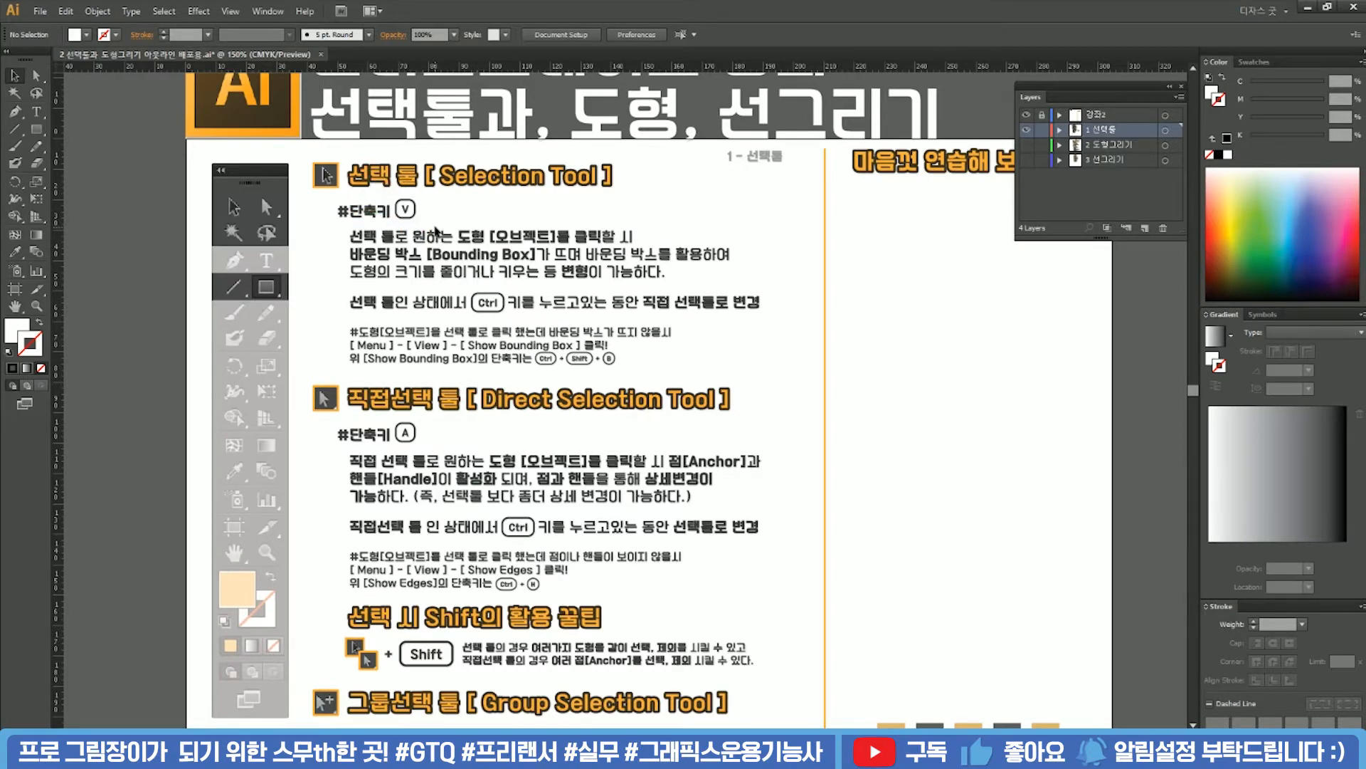
key("c")
key("Hangul")
key("a")
key("v")
left_click_drag(47, 139, 119, 166)
left_click_drag(885, 236, 988, 338)
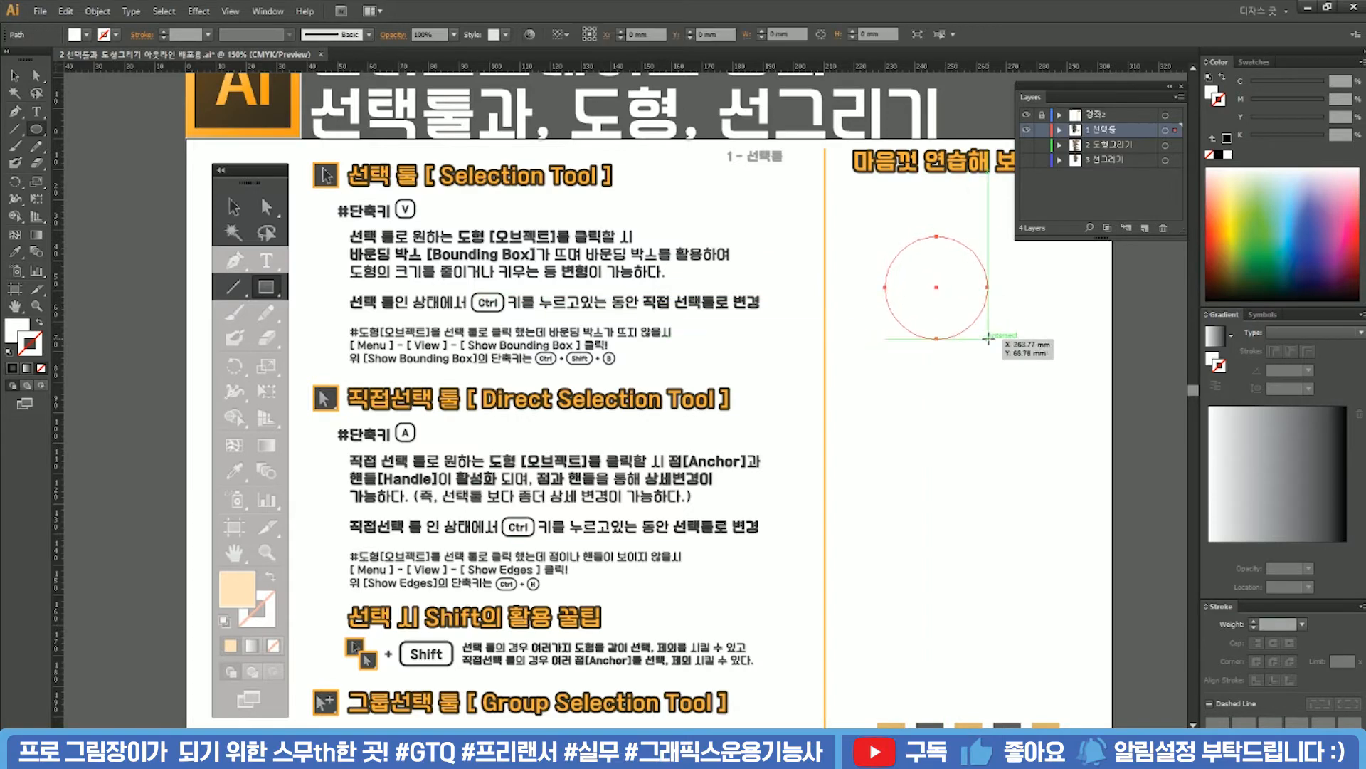
Fill the selected circle with a light blue picked from the color spectrum, about C 61.57 and M 7.45
left_click(17, 78)
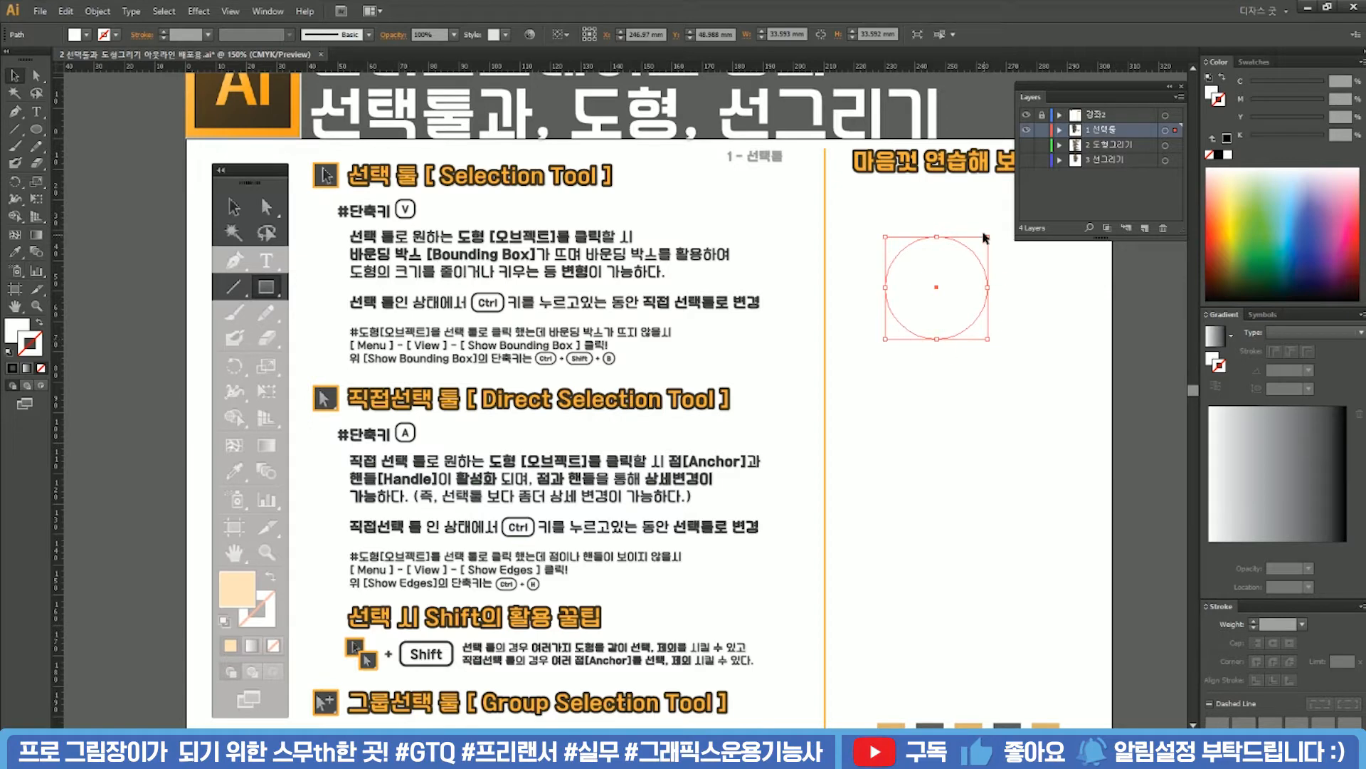
left_click(17, 328)
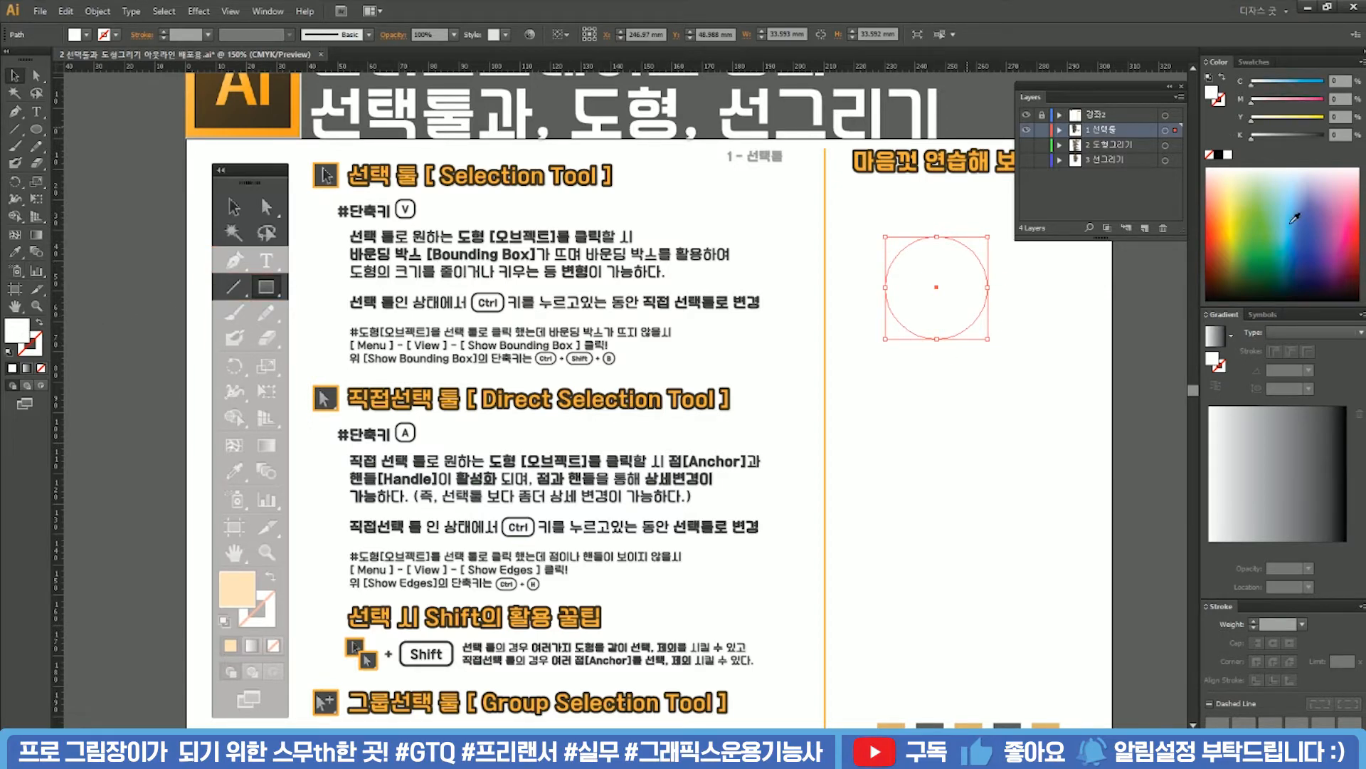
left_click(1293, 221)
left_click(911, 399)
left_click(911, 285)
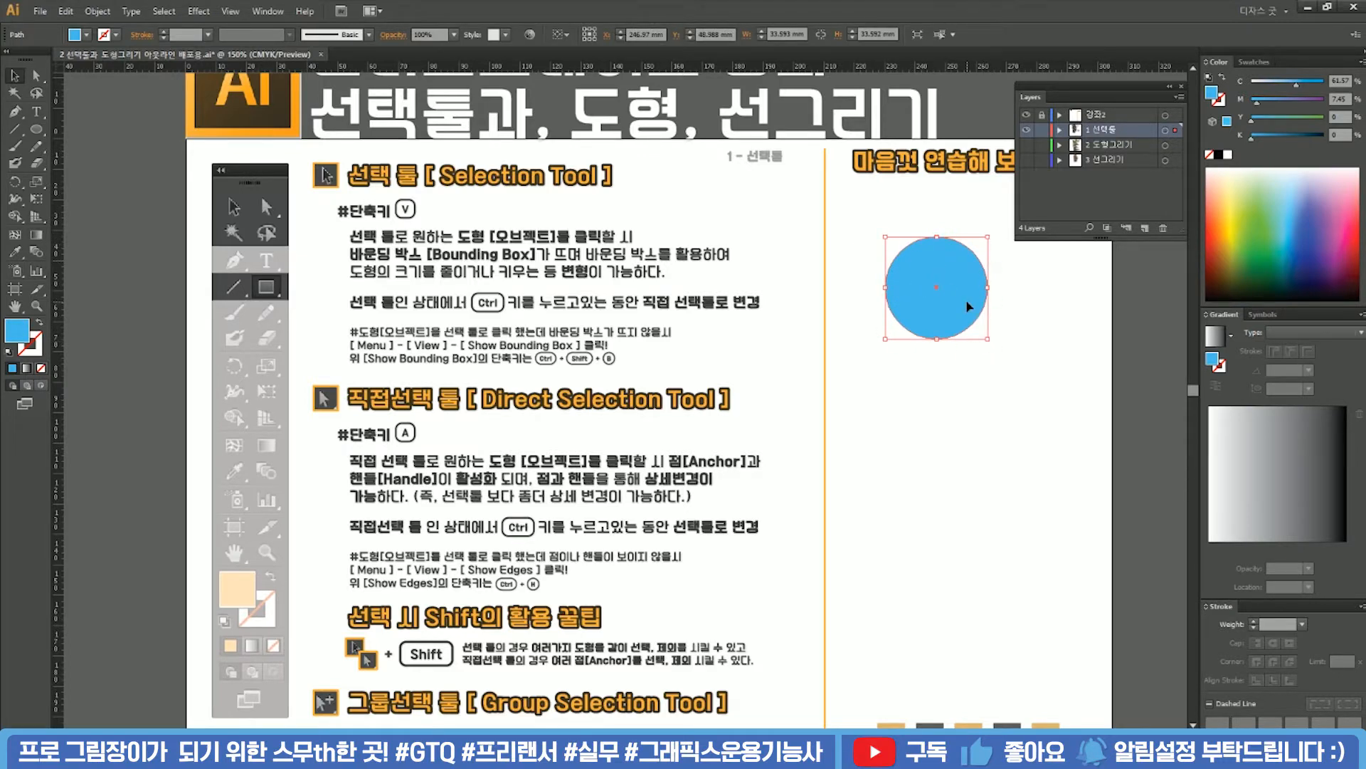
Move the blue circle closer to the orange line and reshape it into a narrow, diagonally tilted ellipse
left_click_drag(935, 303, 890, 332)
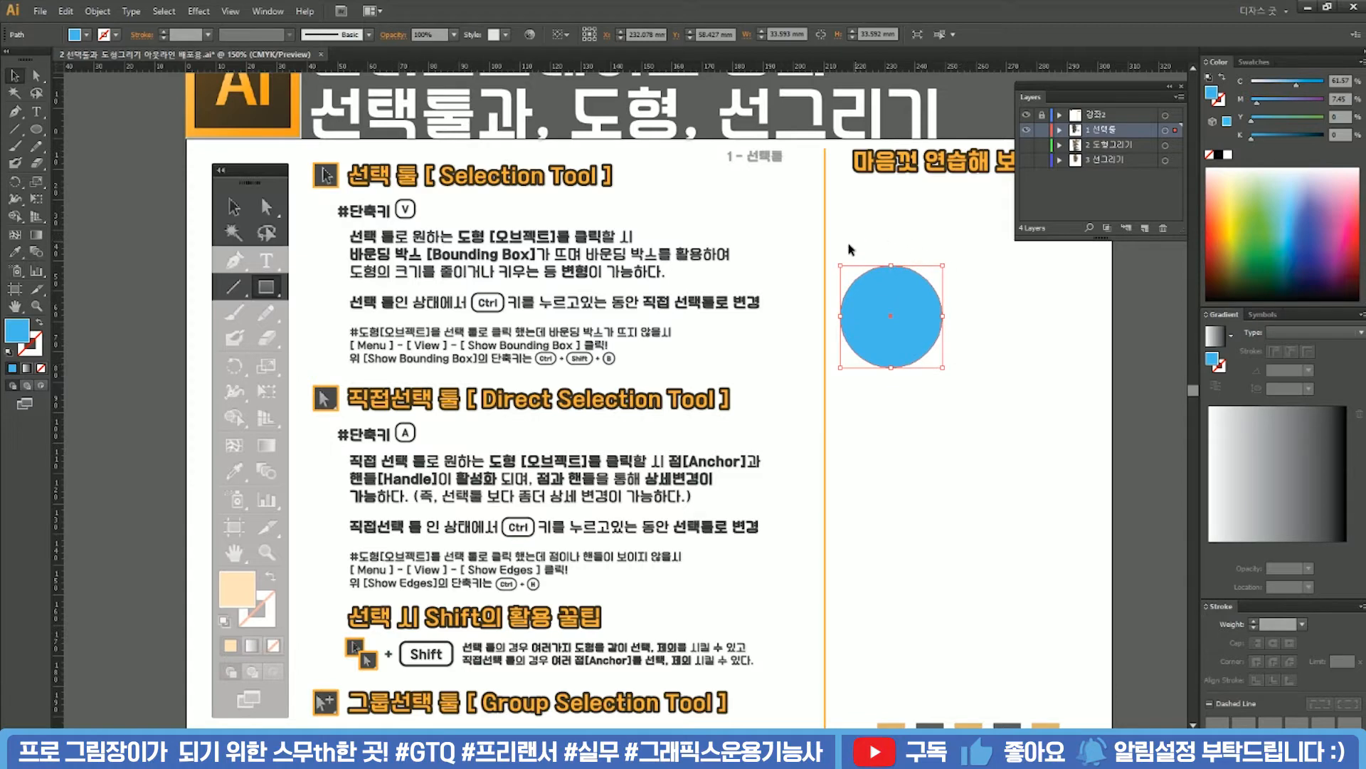
left_click_drag(840, 268, 885, 461)
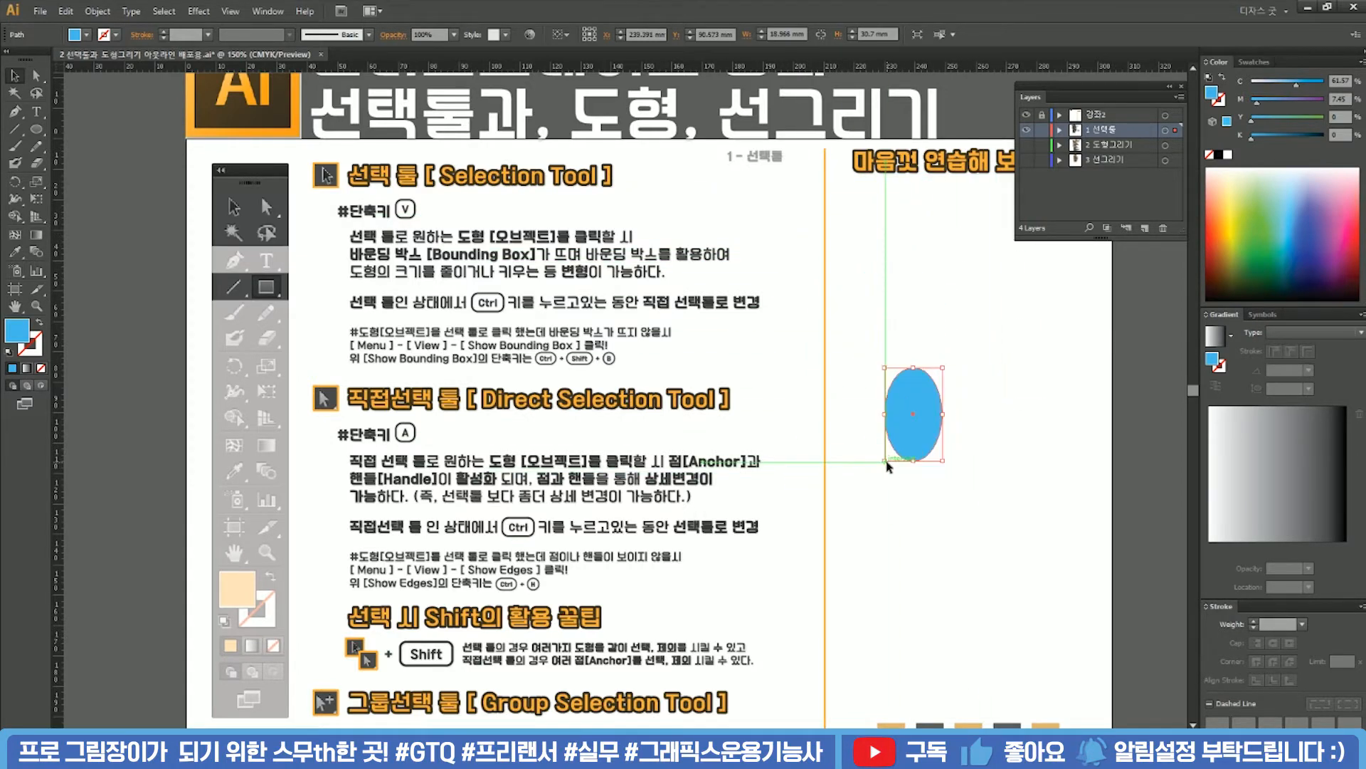
left_click_drag(914, 368, 872, 305)
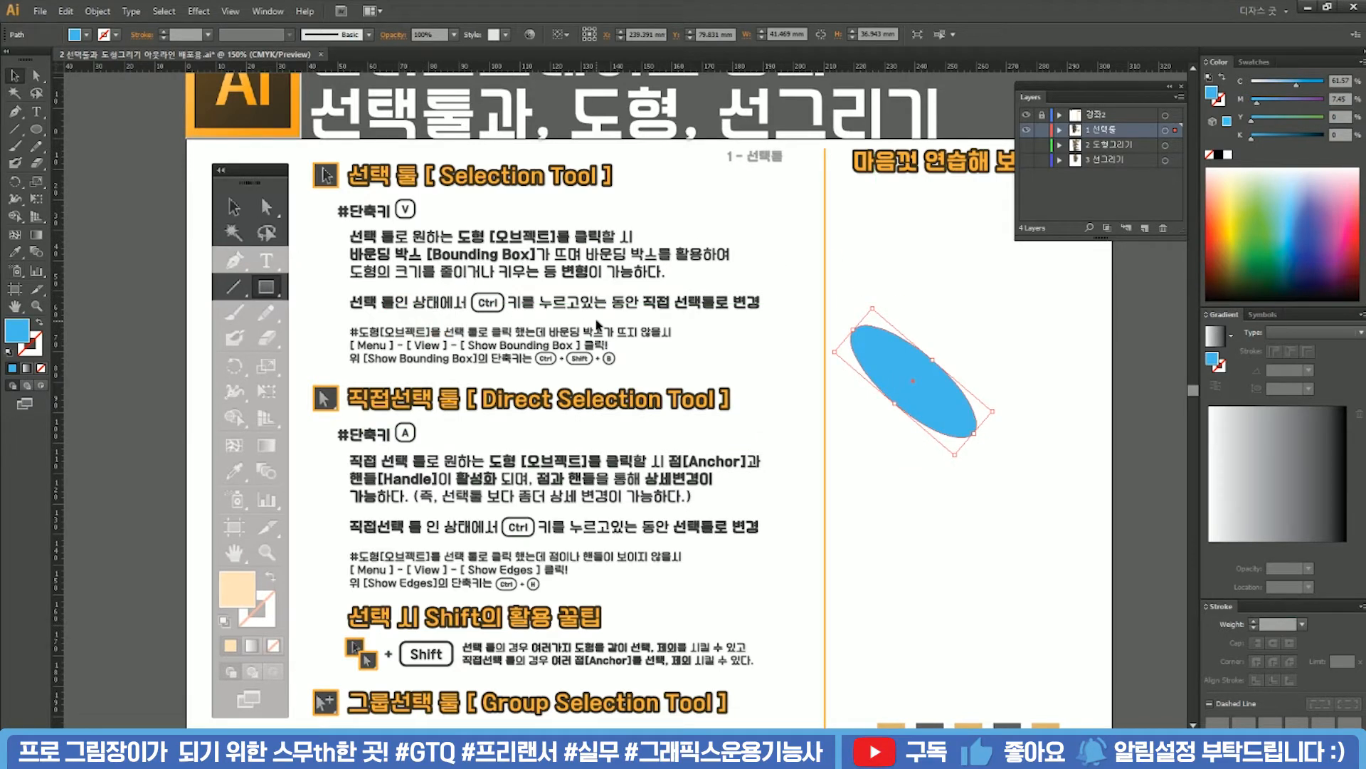
Move the tilted ellipse higher in the practice area and rotate it clockwise to a more upright angle
left_click_drag(889, 359, 905, 304)
left_click(918, 257)
left_click(908, 301)
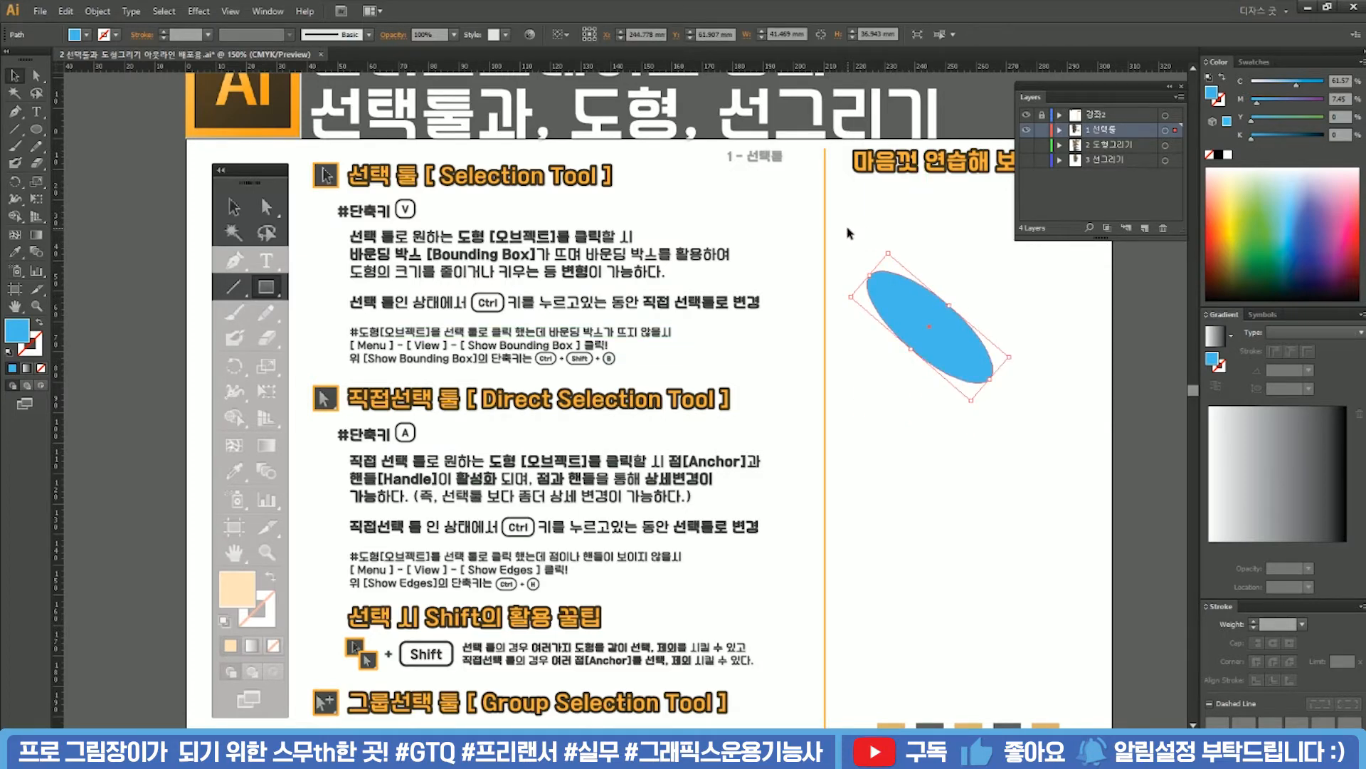
key("ctrl")
left_click_drag(891, 249, 933, 258)
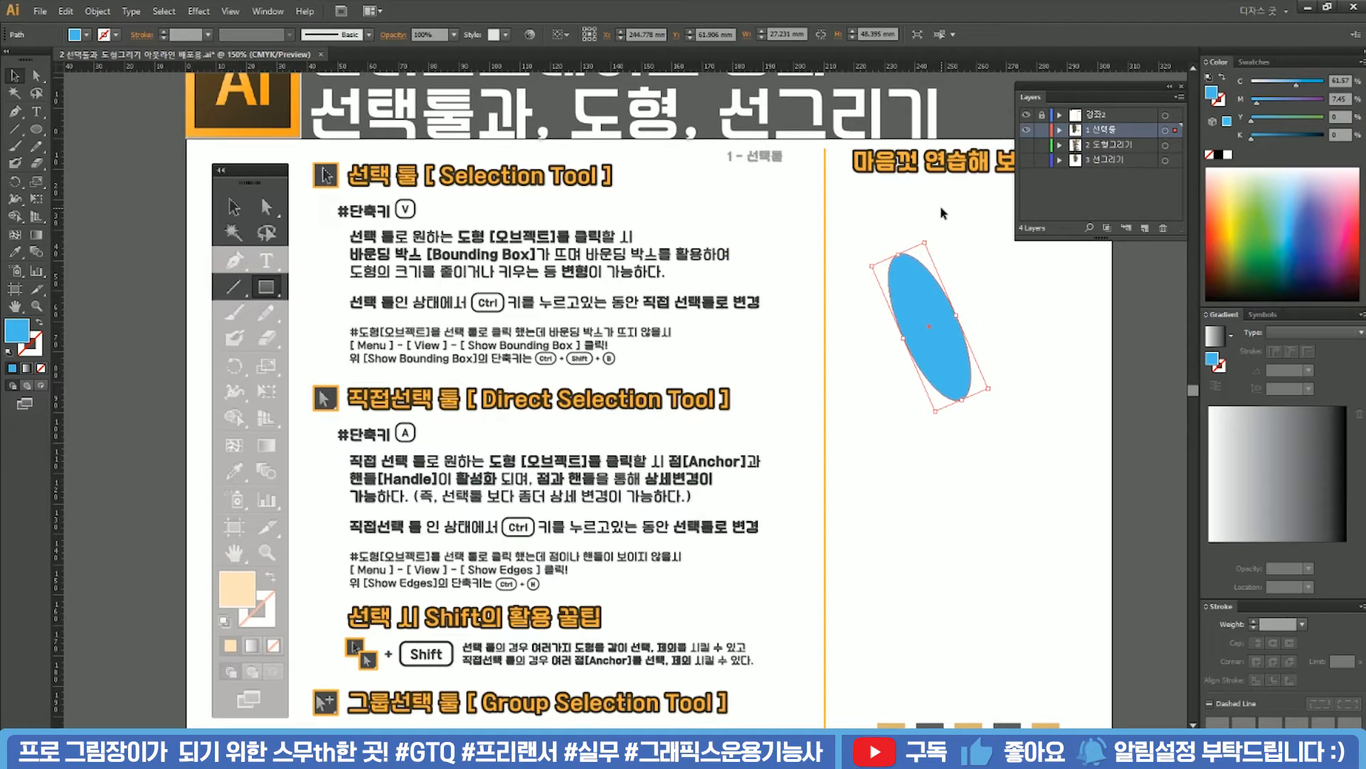
Pull the ellipse's top anchor point up and to the right into a pointed, curved tip, and deselect the shape
key("ctrl")
left_click_drag(883, 239, 972, 244)
key("ctrl")
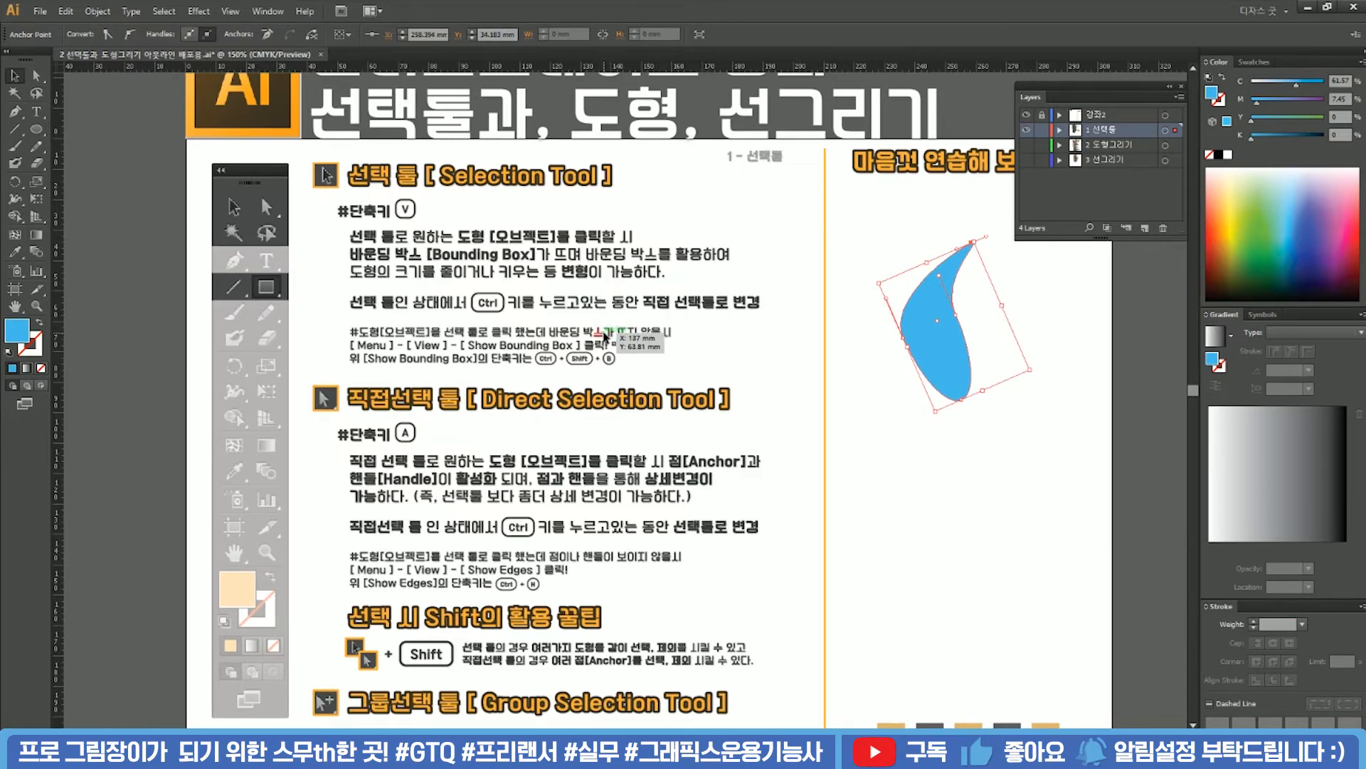
left_click(82, 89)
left_click(15, 76)
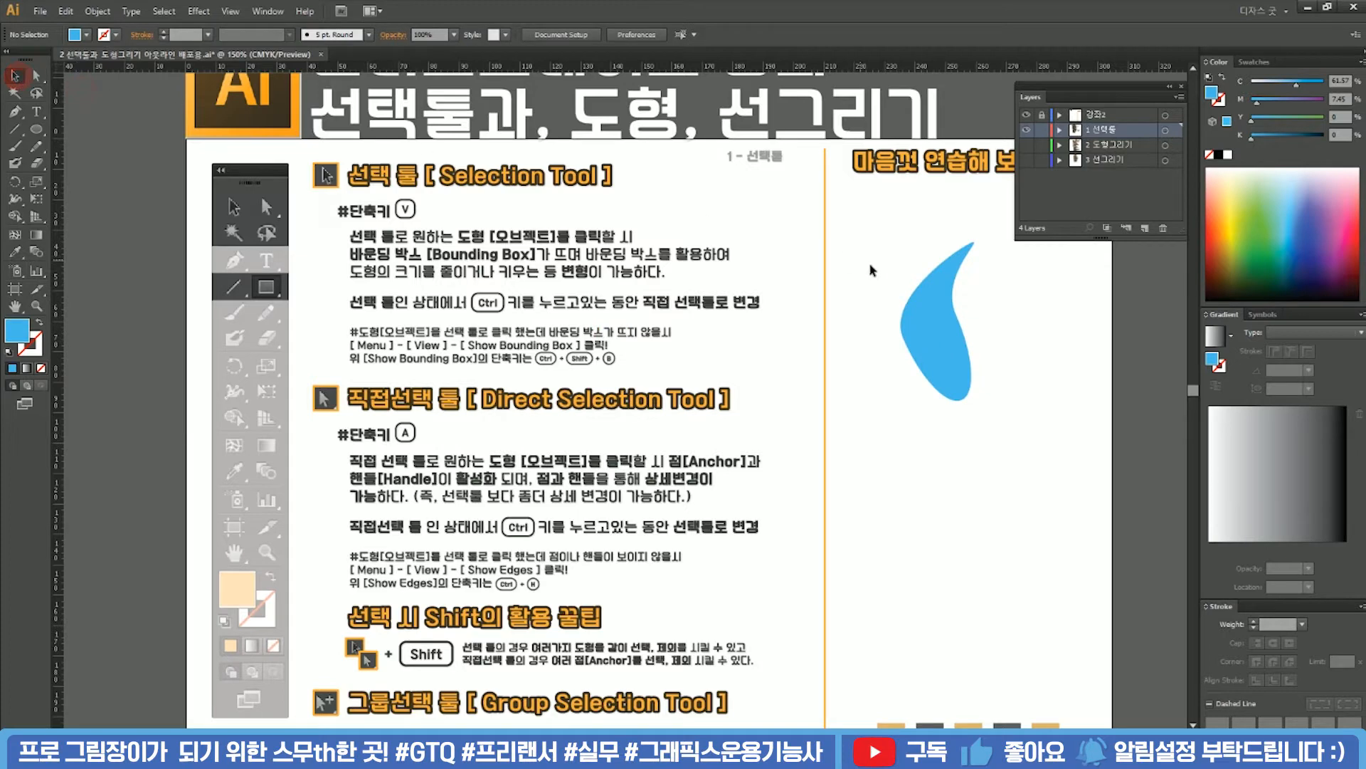
Select the blue drop shape, hide its bounding box, show it again, and deselect the shape
left_click(940, 306)
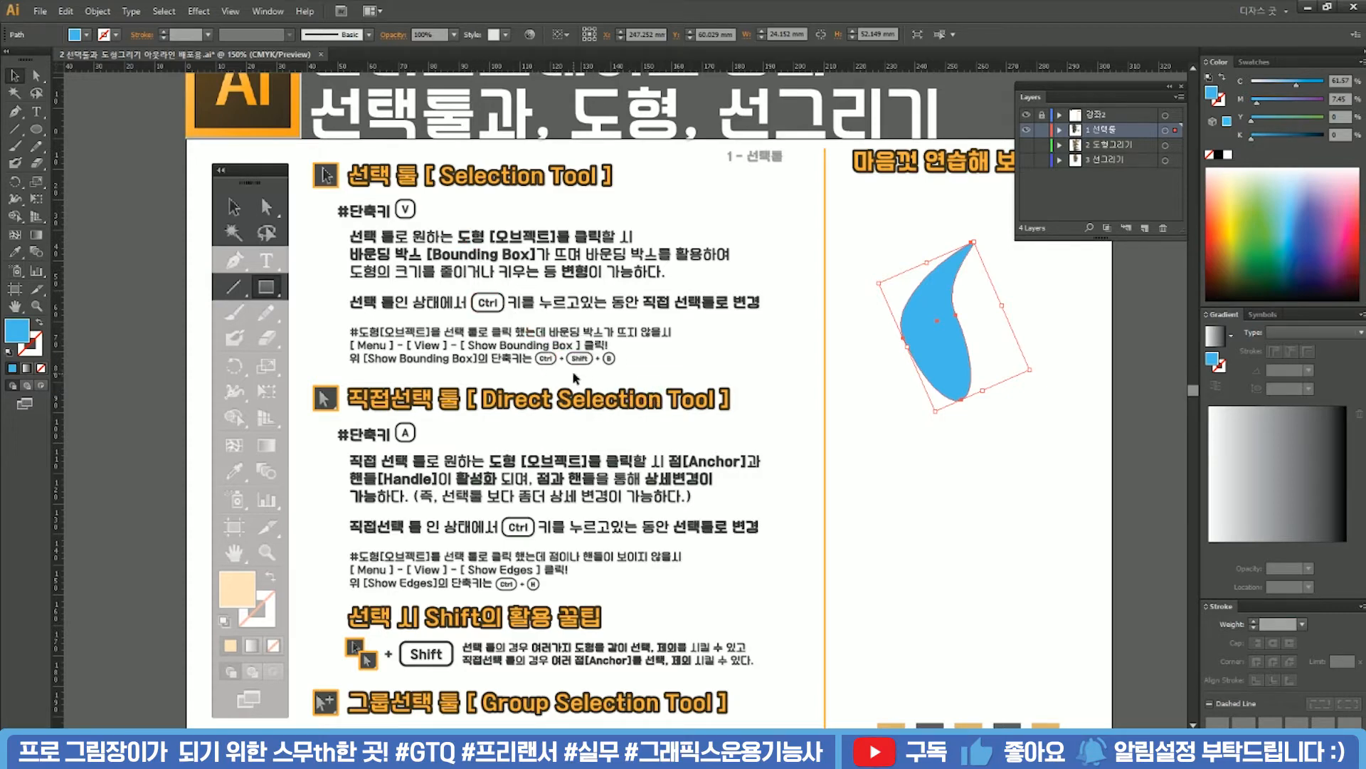
key("ctrl+shift+b")
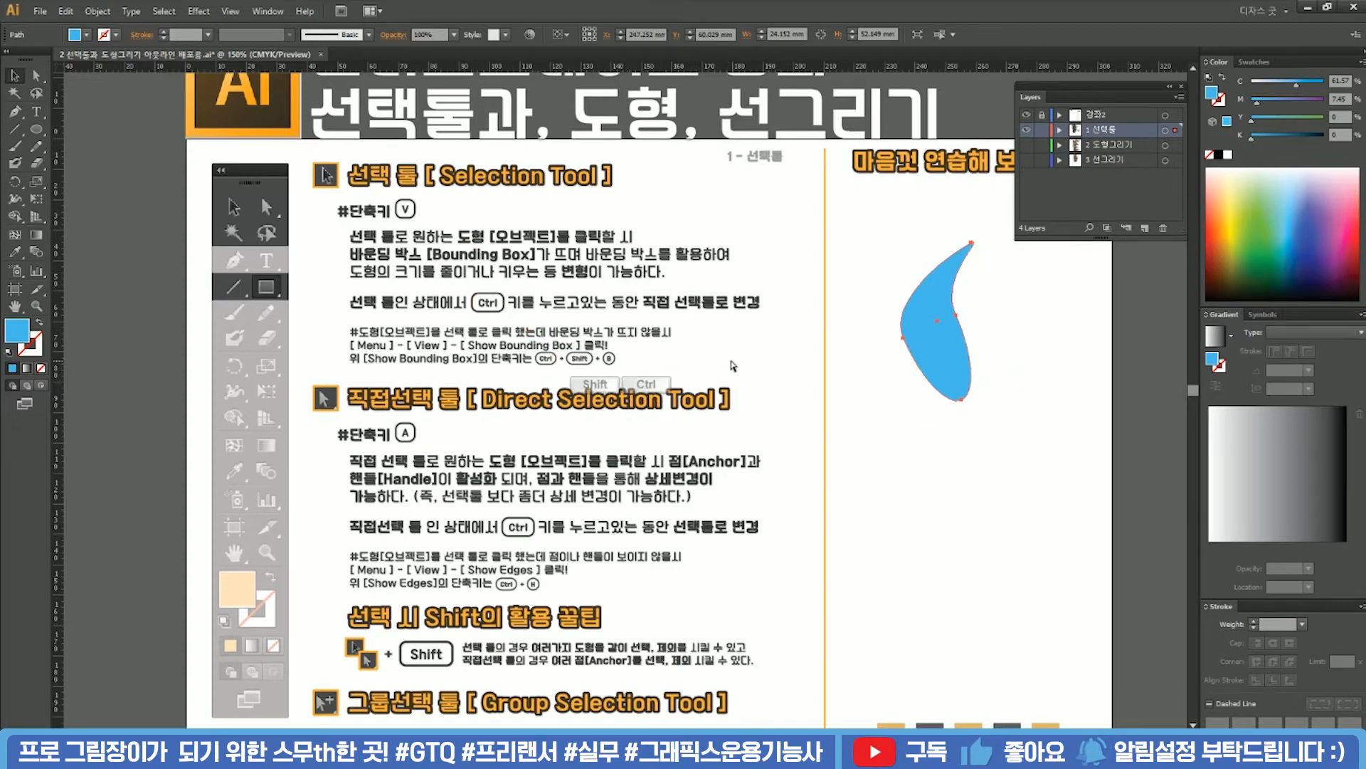
left_click(880, 404)
left_click(878, 439)
left_click(947, 331)
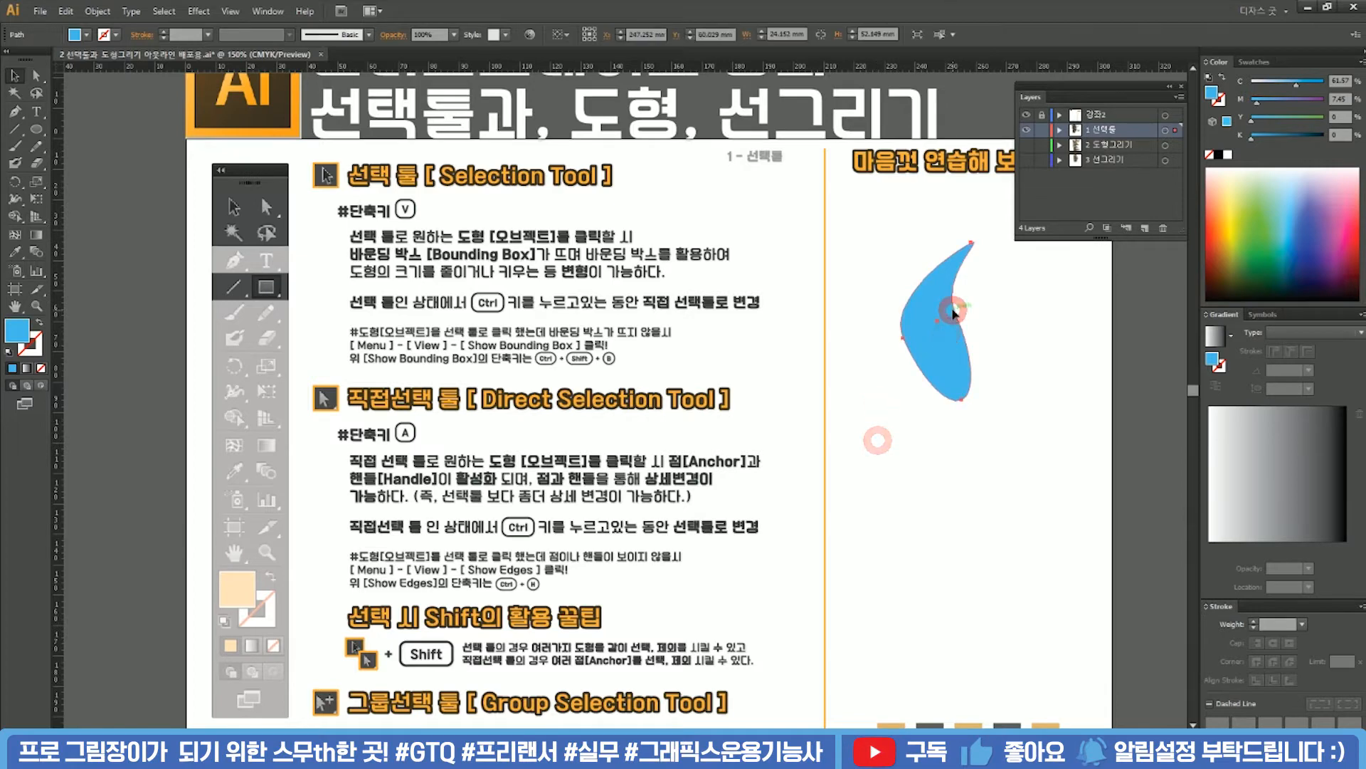
left_click(232, 13)
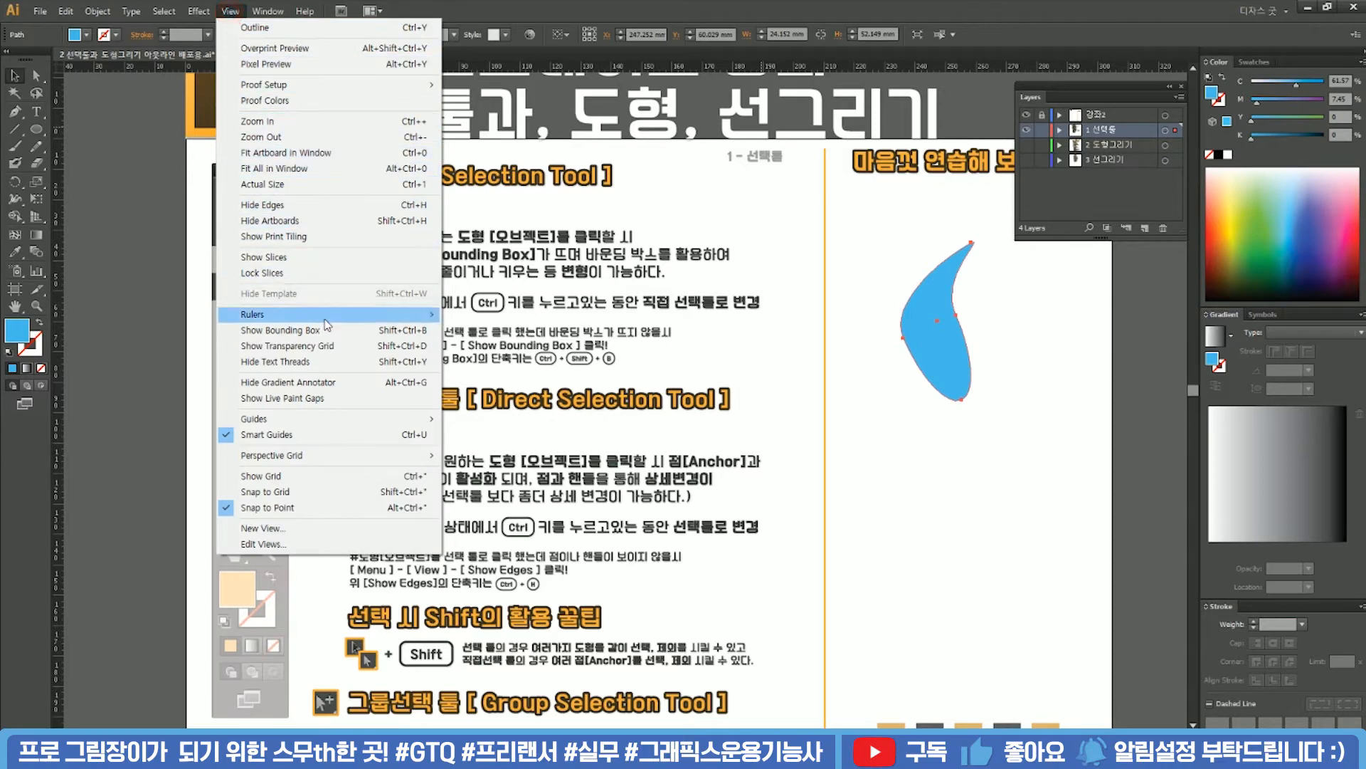
left_click(393, 331)
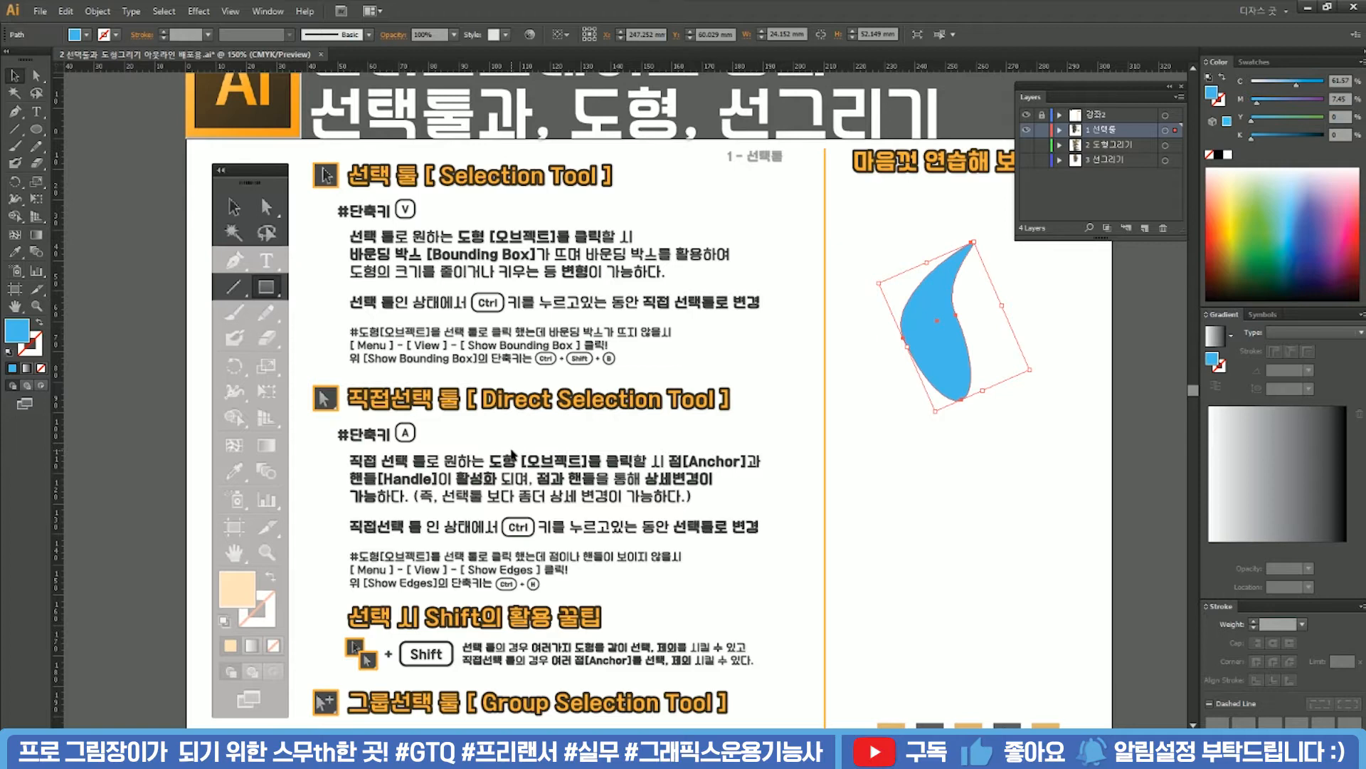
left_click(513, 454)
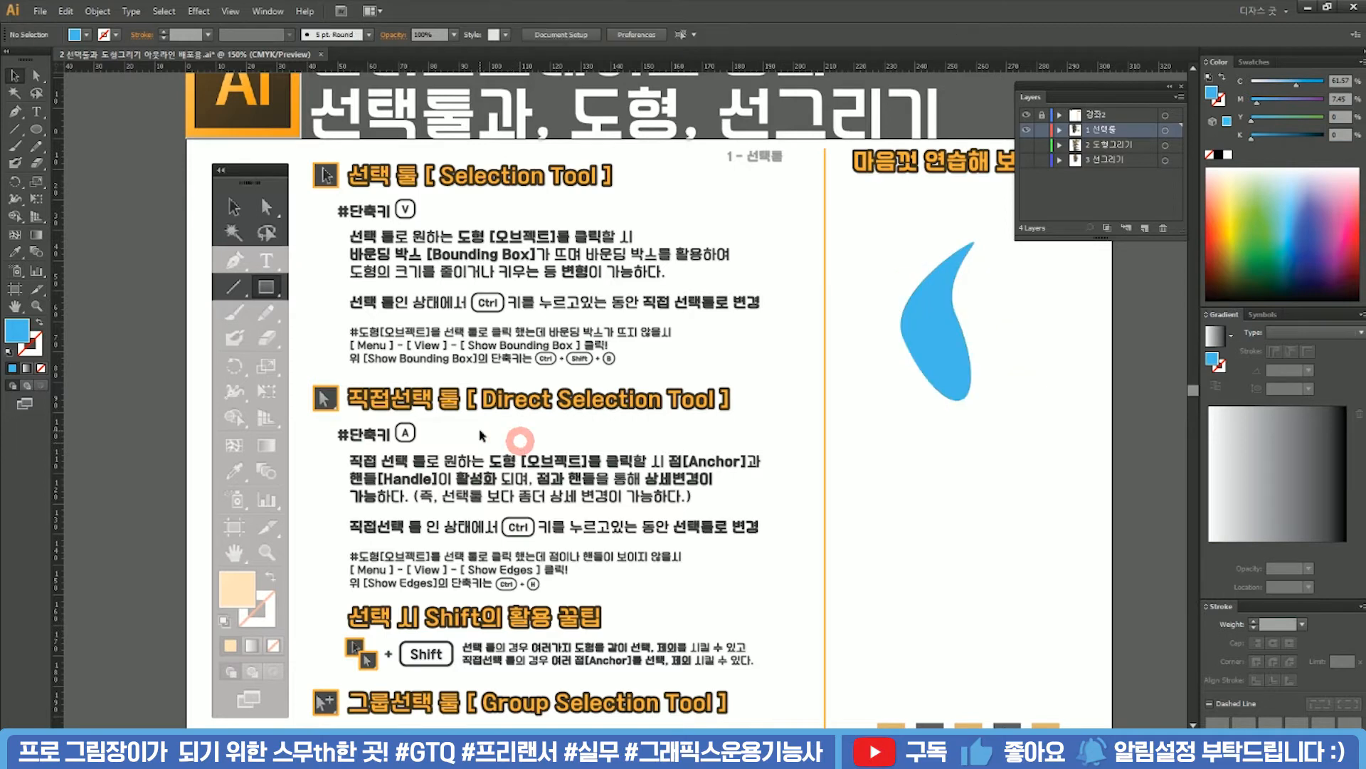
key("a")
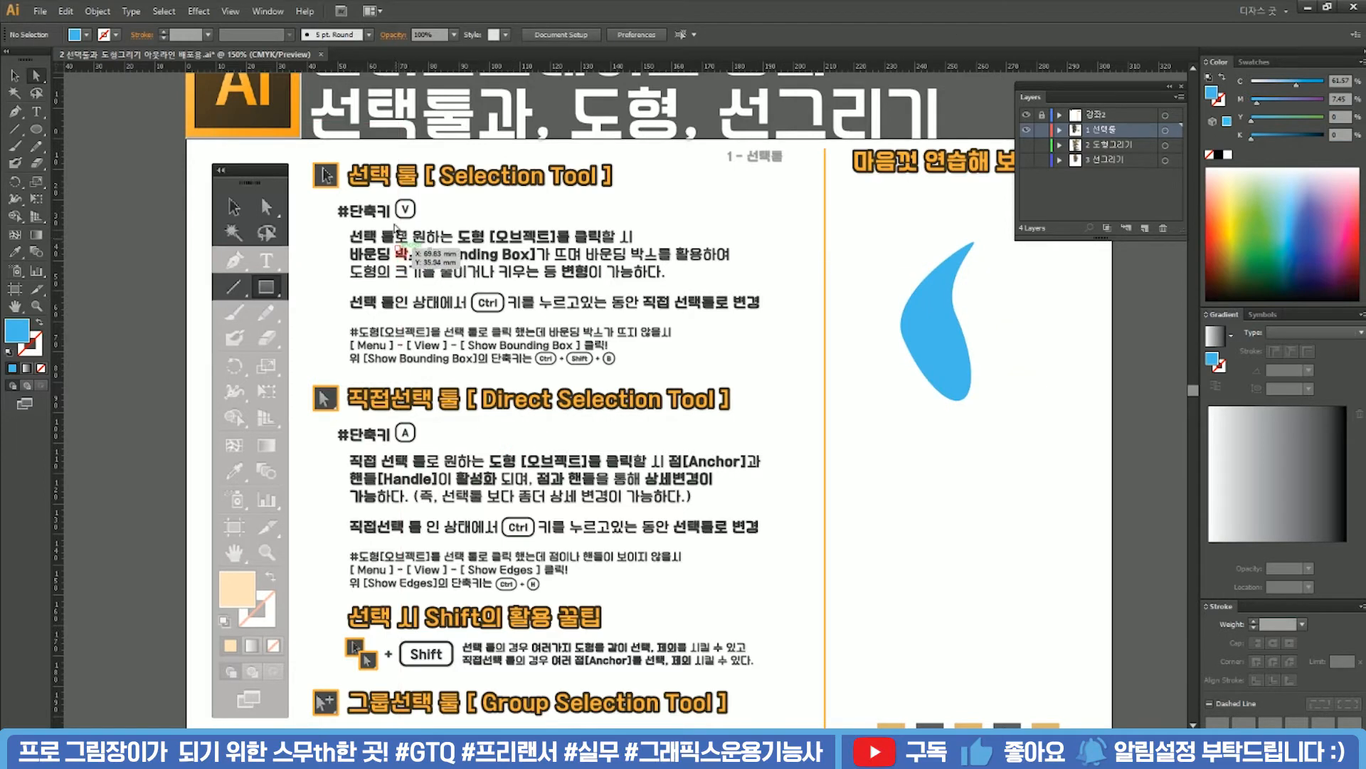
key("v")
left_click_drag(445, 206, 475, 224)
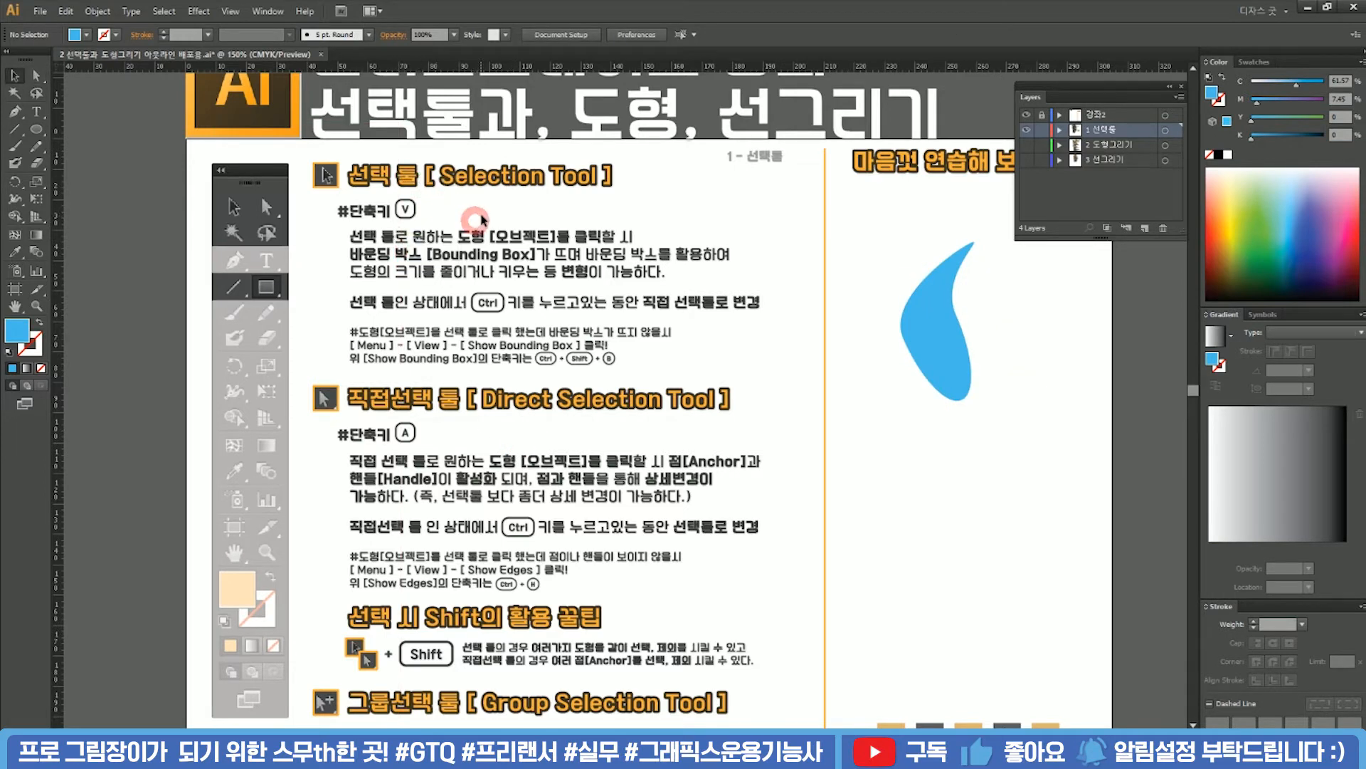
key("a")
left_click(474, 429)
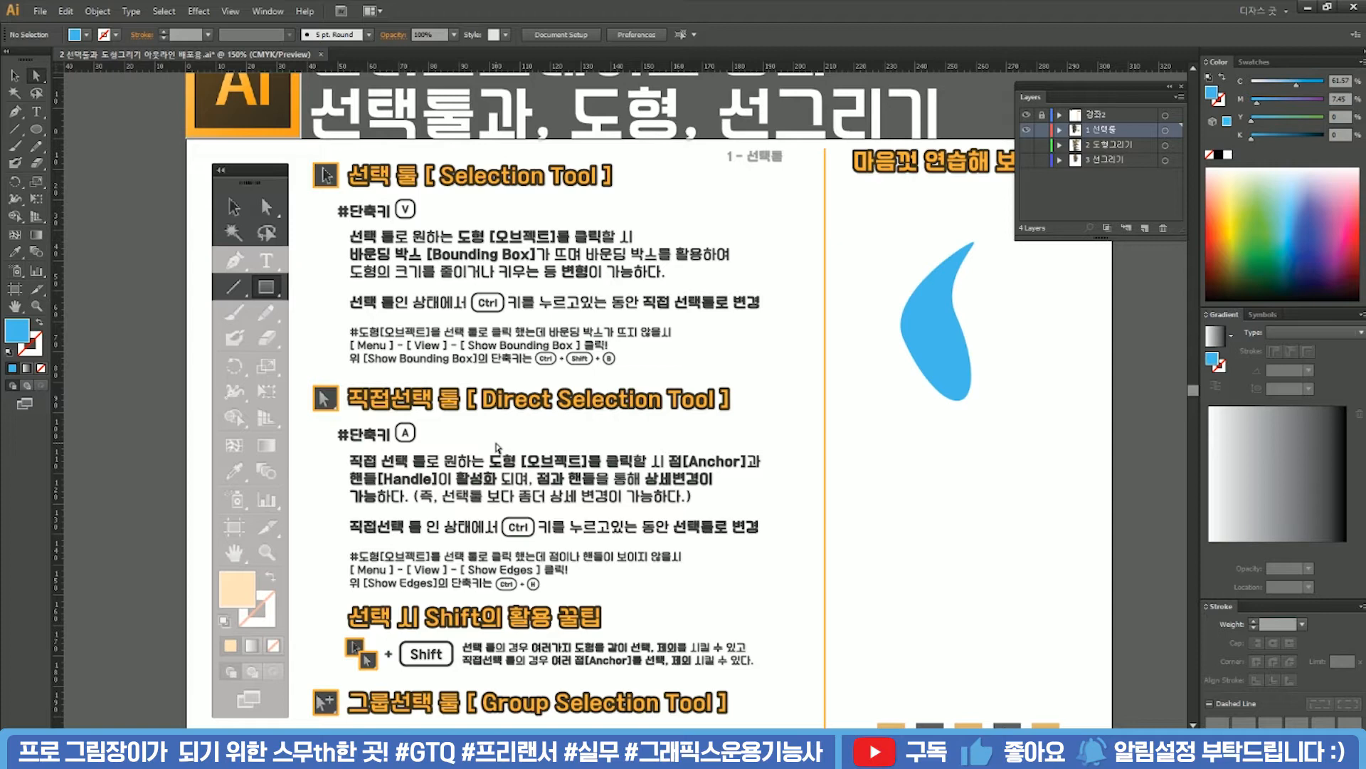
key("v")
Draw a second blue circle about 36 mm in diameter below the drop shape and deselect it with the Direct Selection tool
key("l")
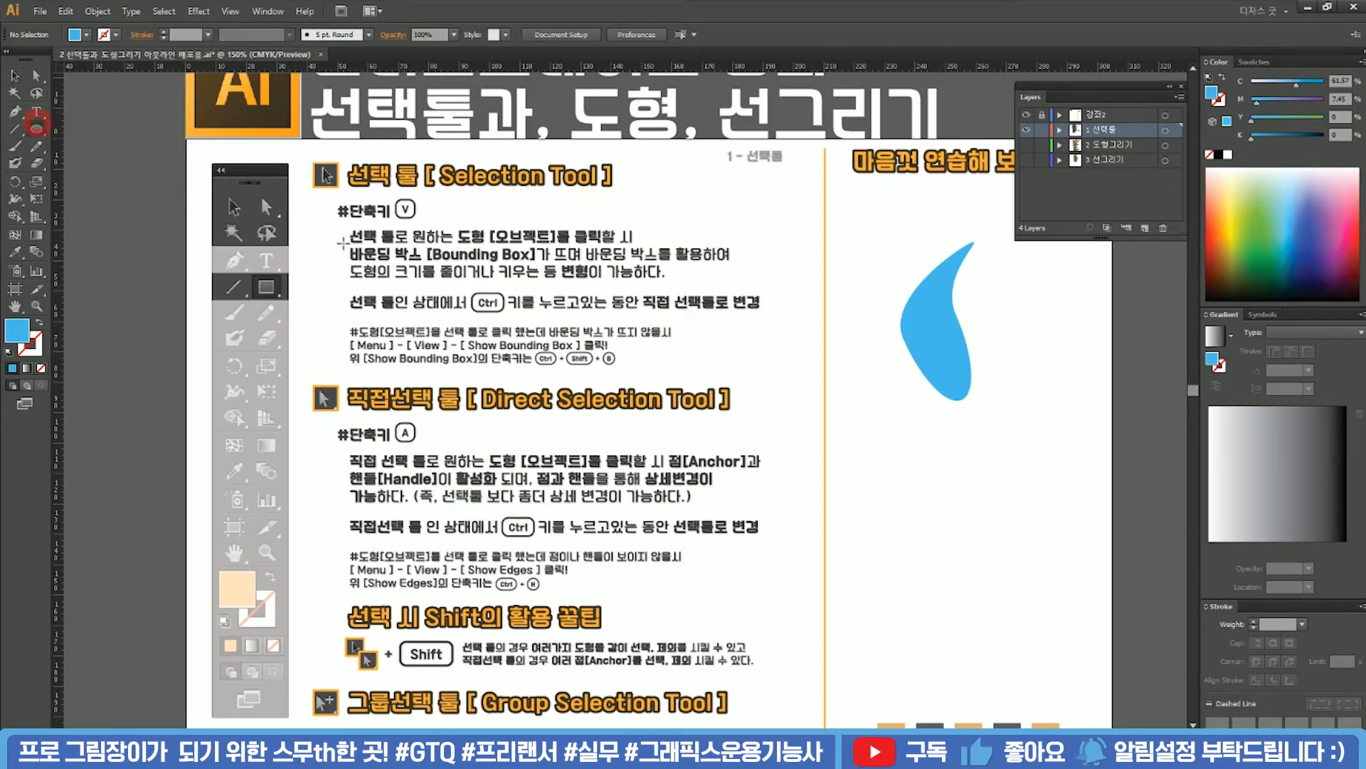
left_click_drag(900, 467, 948, 412)
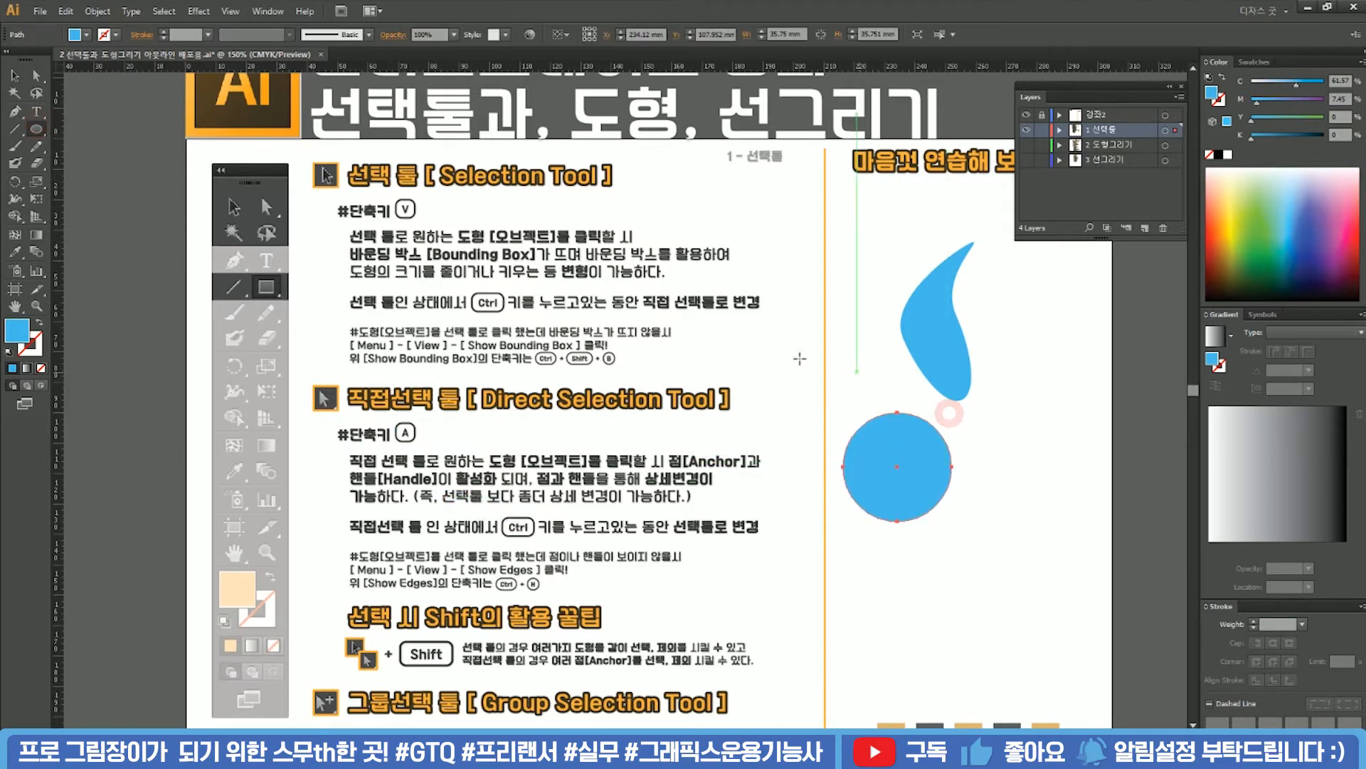
left_click(32, 73)
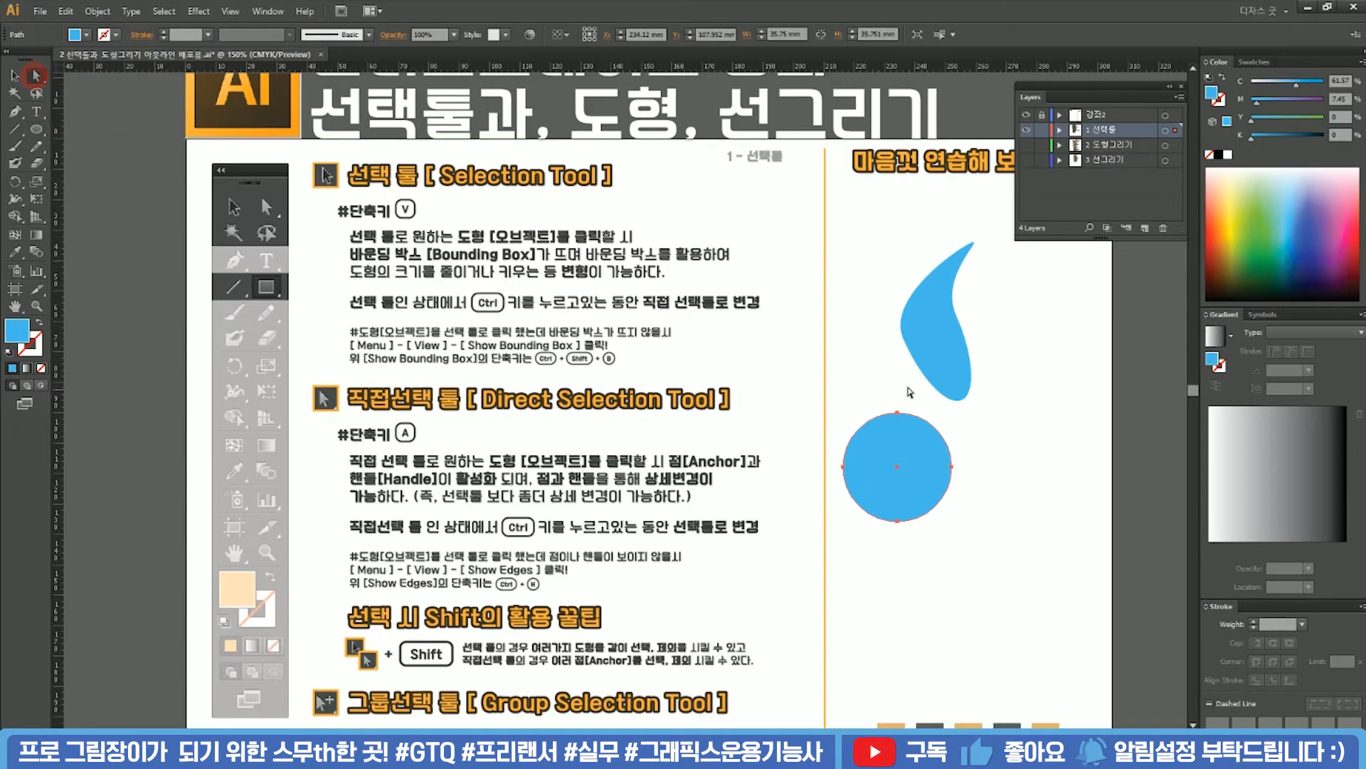
left_click(879, 387)
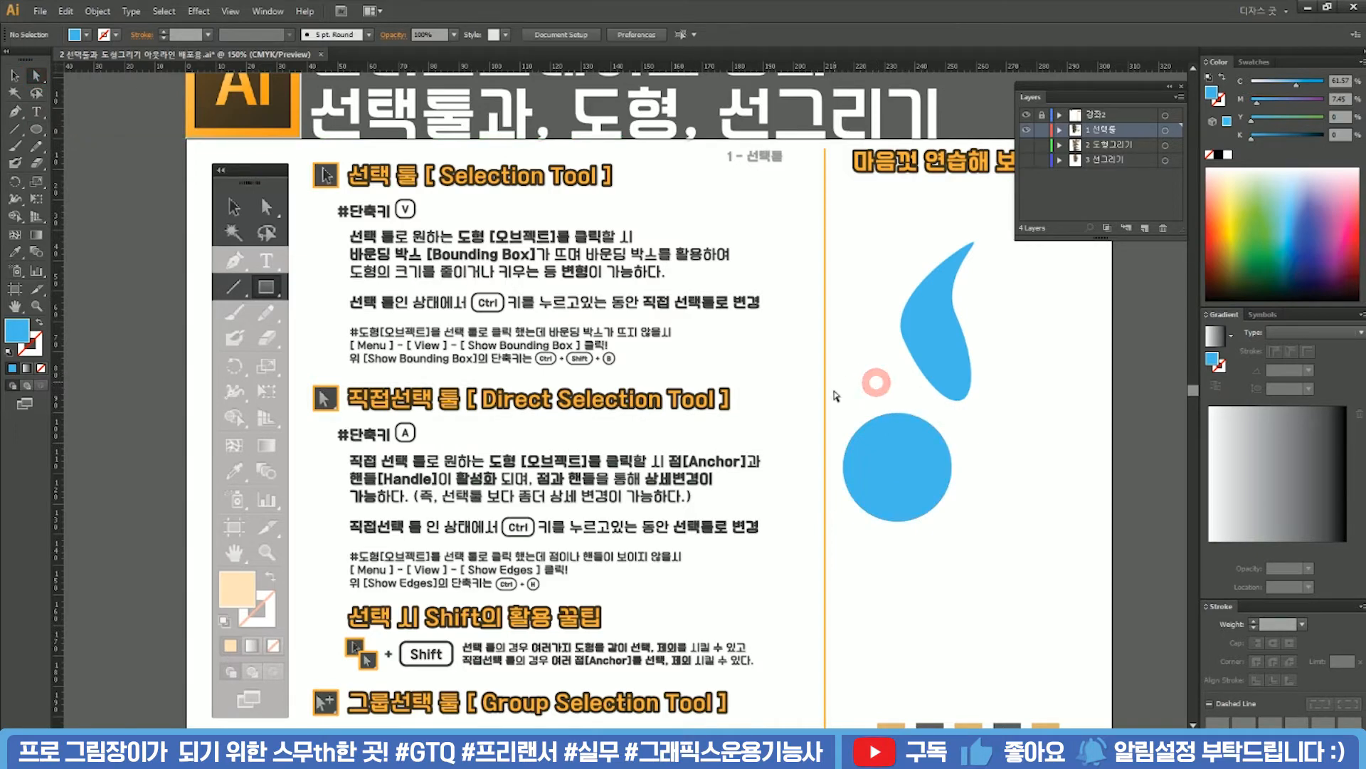
Try selecting and deselecting the new circle while switching temporarily from the Direct Selection tool to the Selection tool
left_click(879, 437)
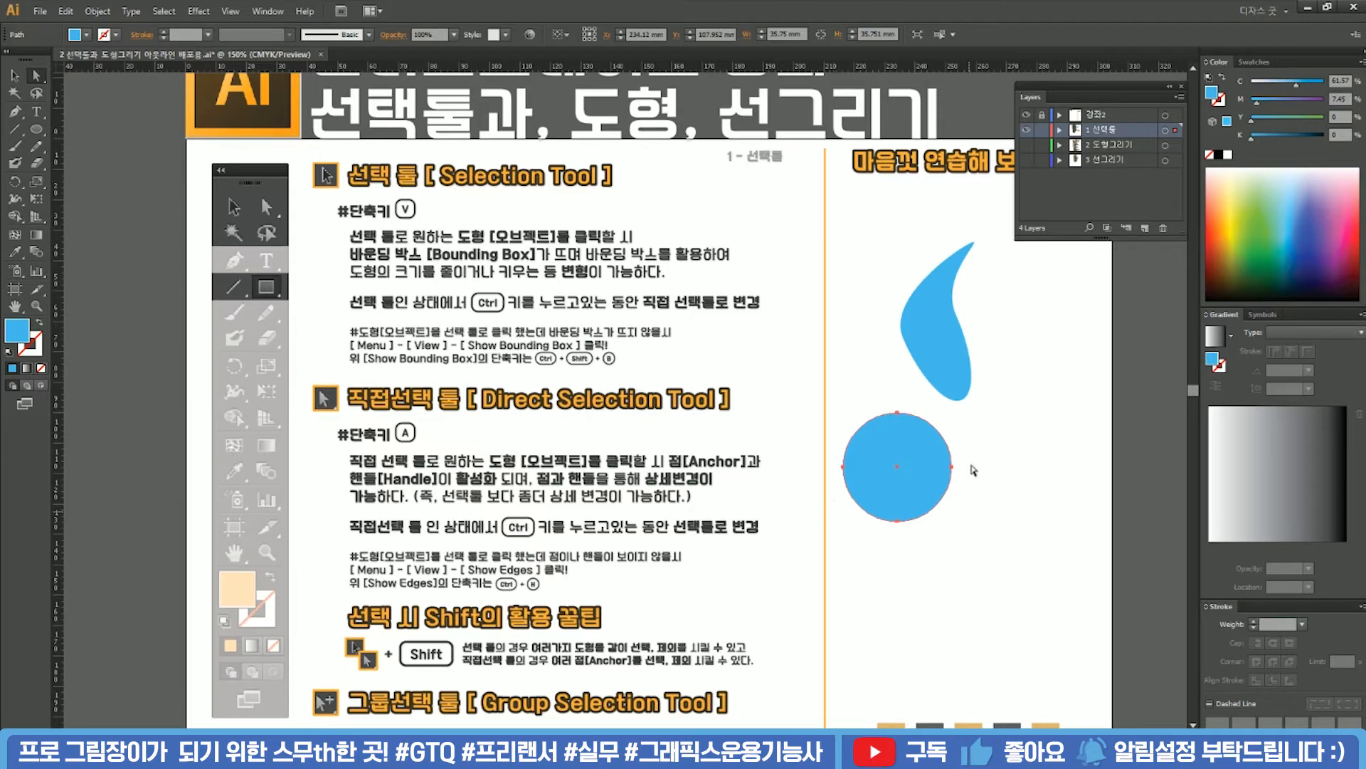
left_click(889, 380, "ctrl")
left_click(891, 454, "ctrl")
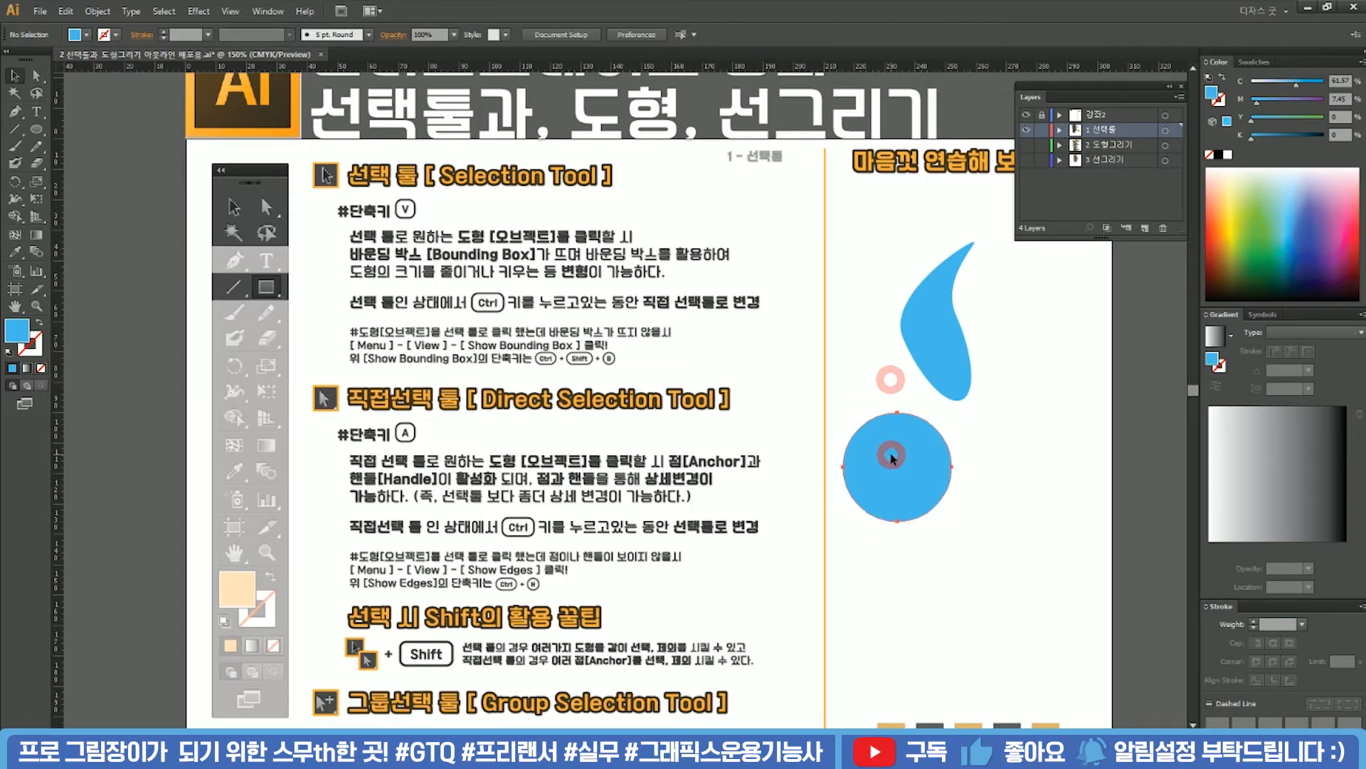
left_click(898, 397, "ctrl")
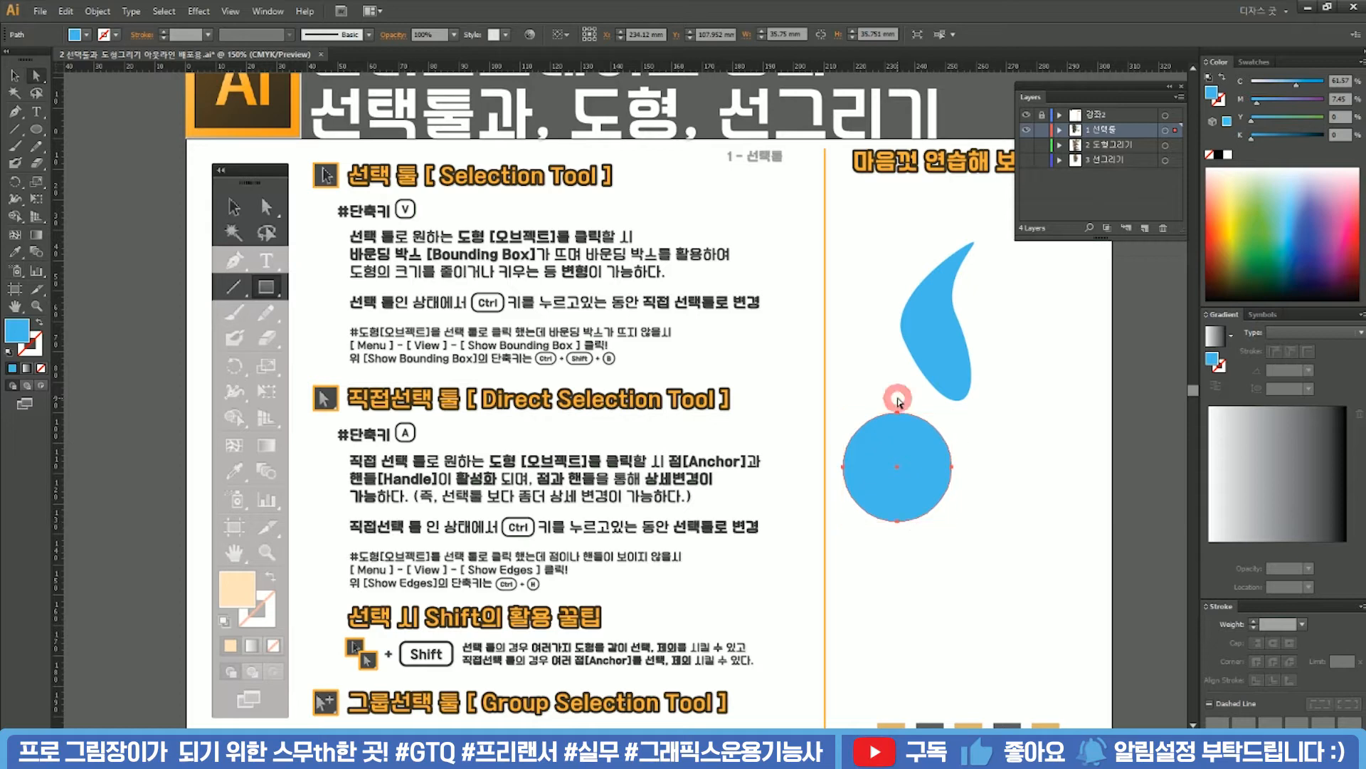
Select only the new circle's top anchor point with the Direct Selection tool to expose its direction handles
left_click(883, 446)
left_click(898, 418)
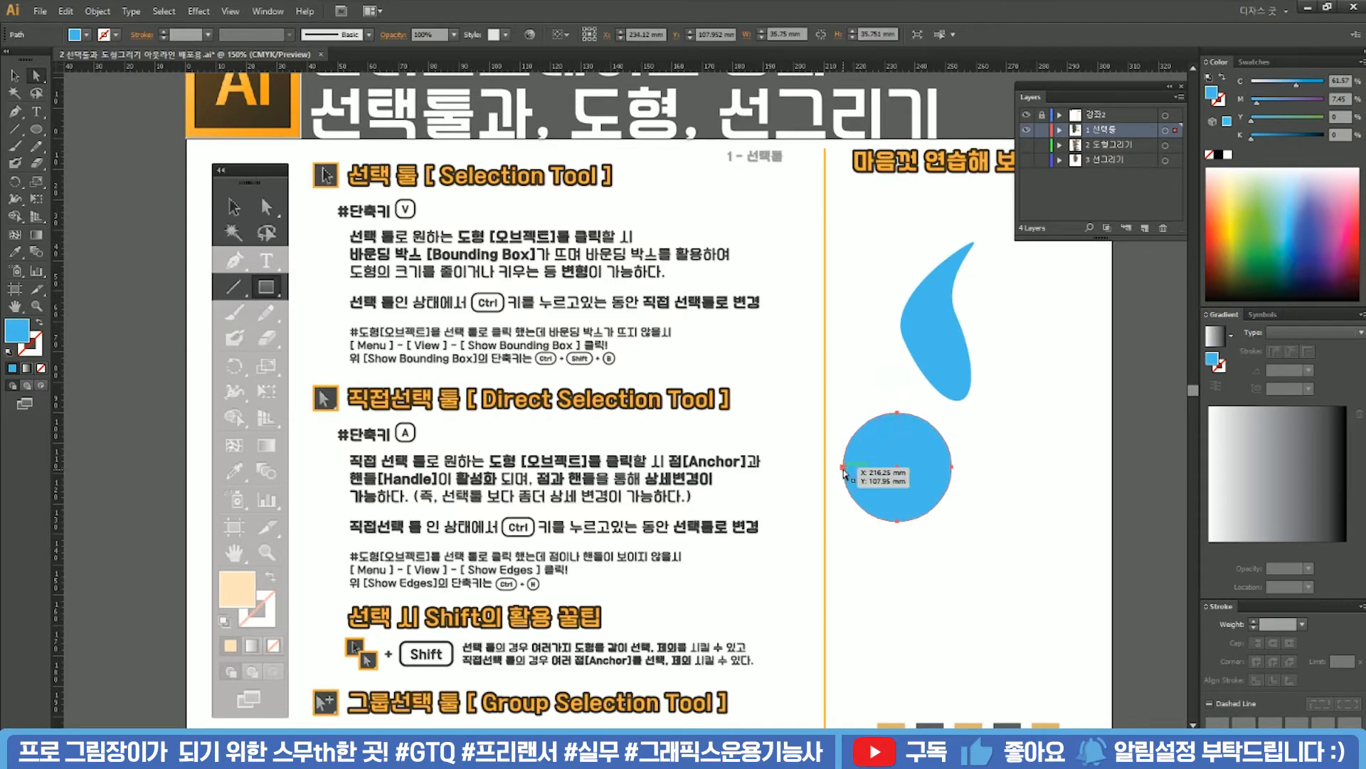
left_click(898, 417)
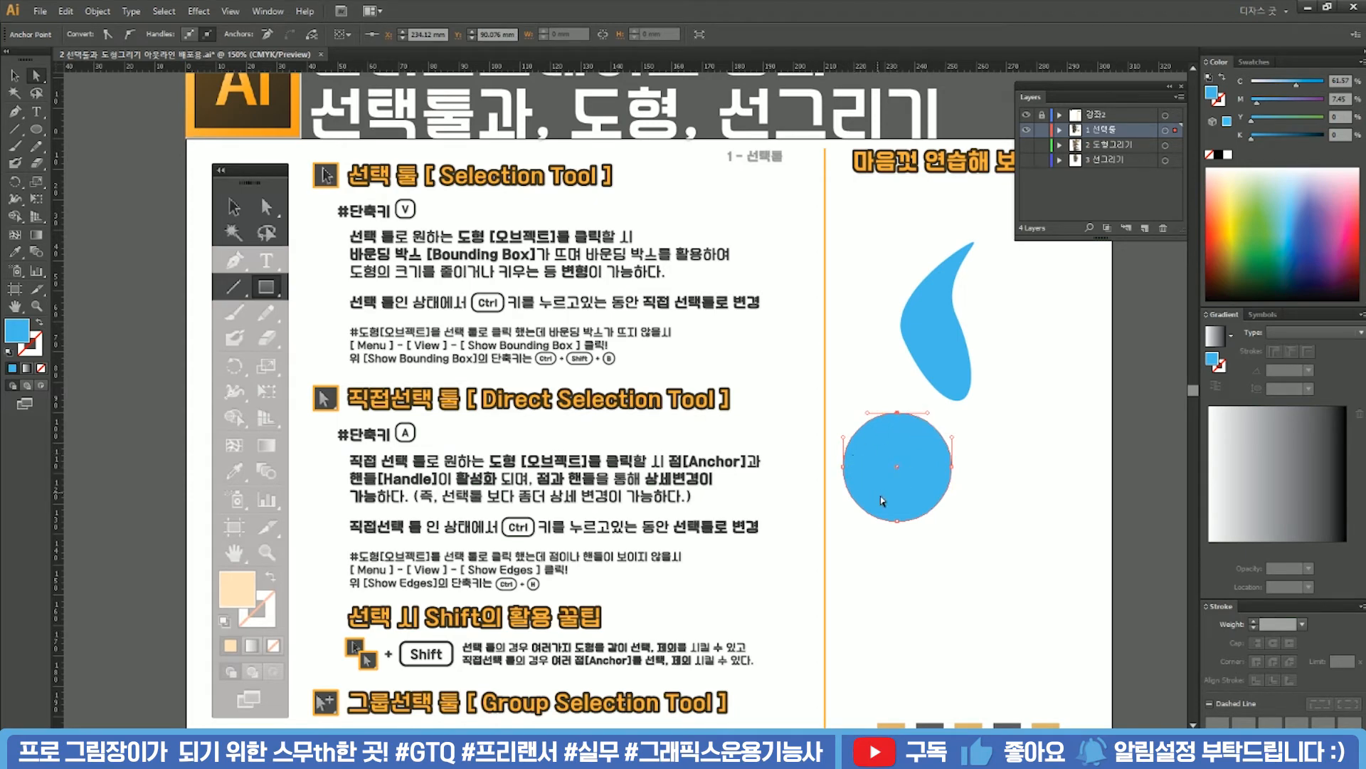
left_click(898, 412)
left_click(899, 412)
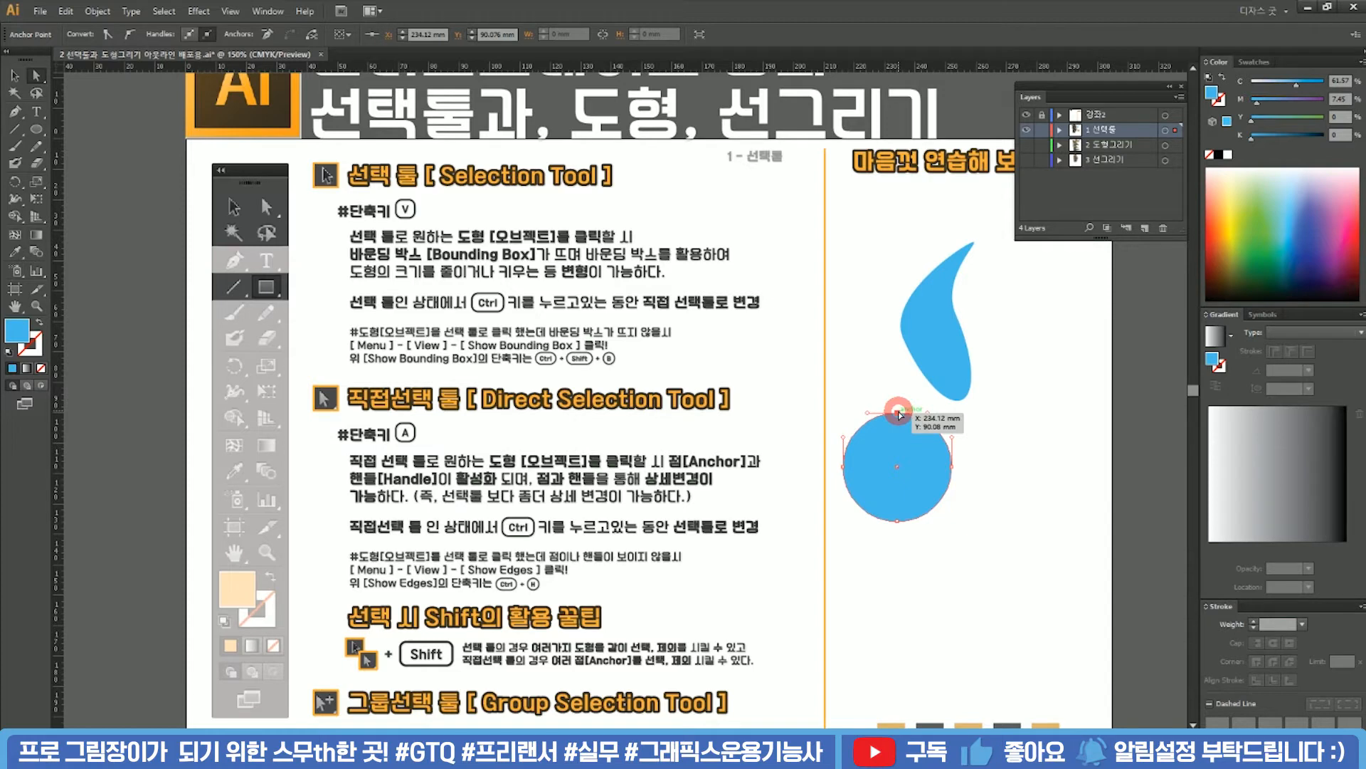
Try reshaping the lower circle by moving its top and bottom anchors and pulling a direction handle, and undo the changes
left_click_drag(899, 413, 868, 327)
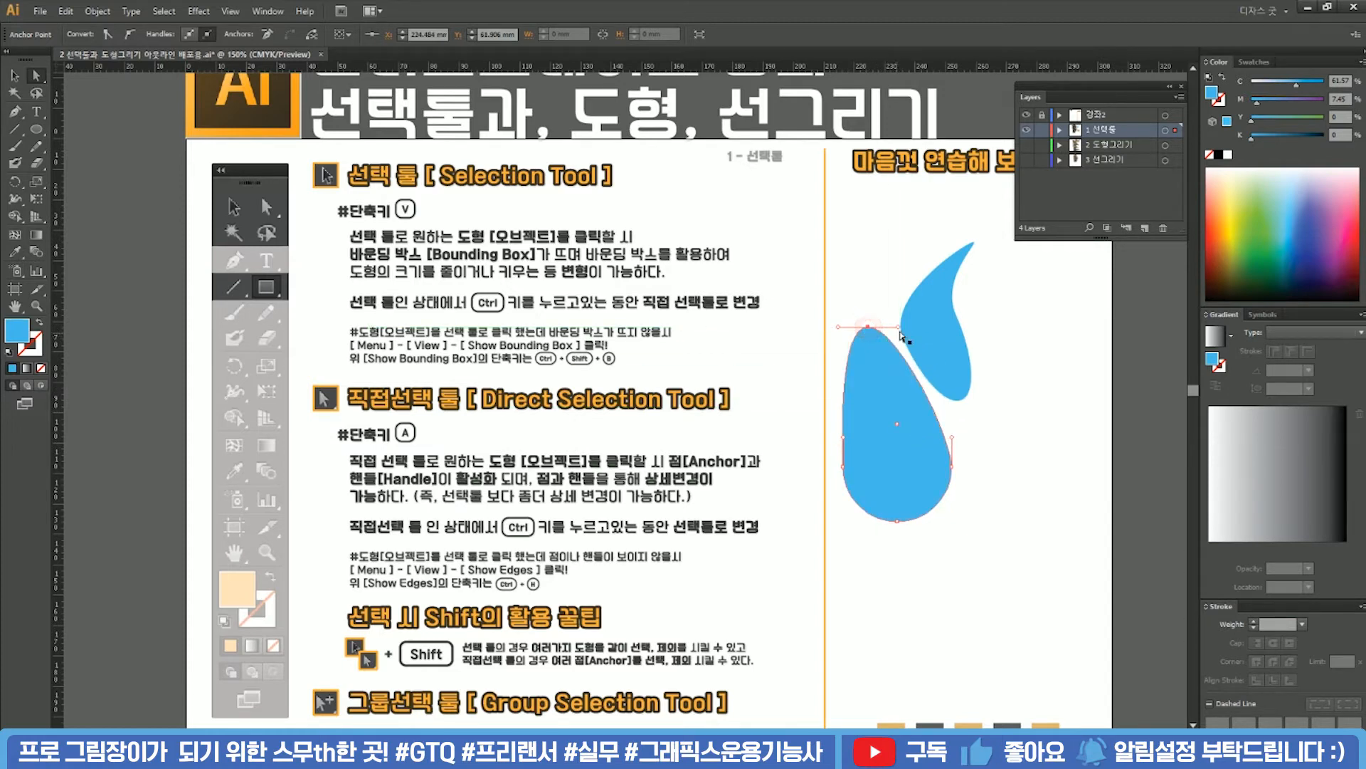
key("ctrl+z")
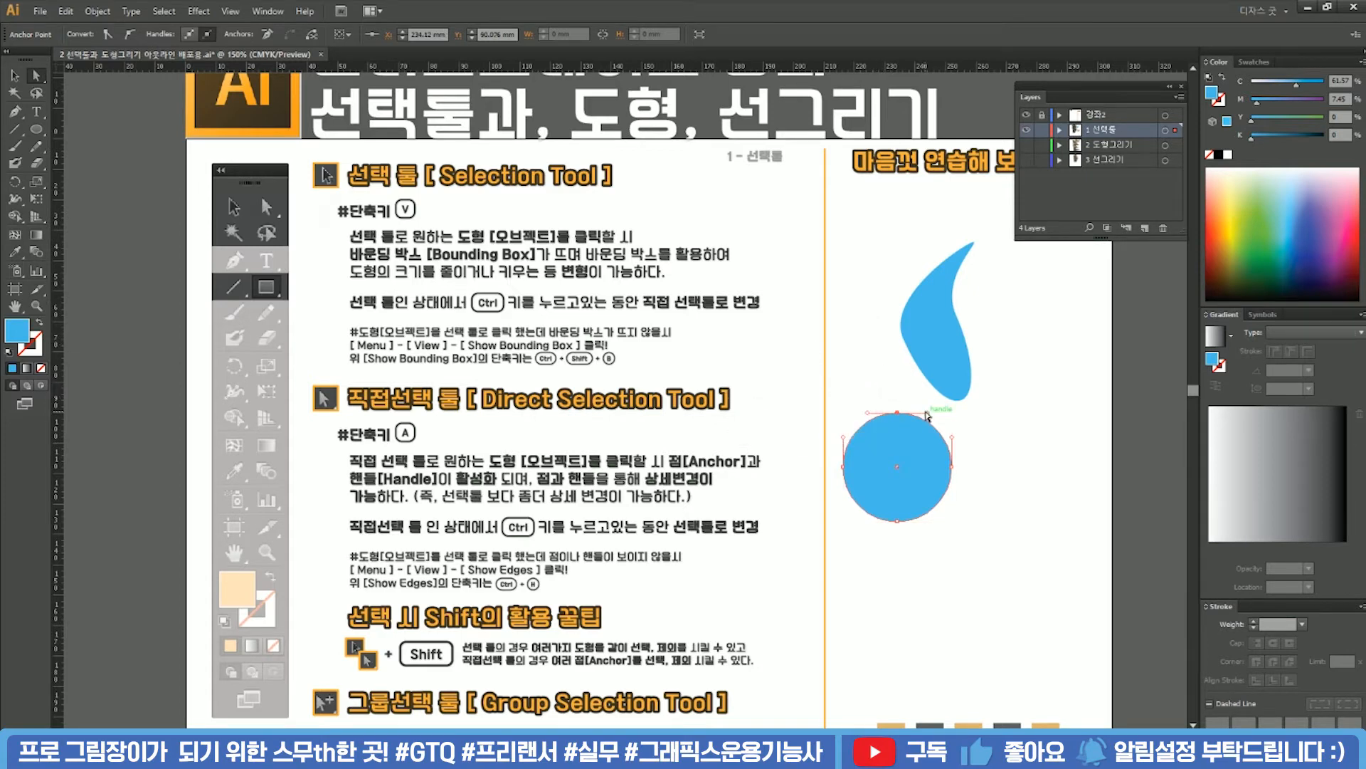
left_click_drag(929, 412, 937, 365)
left_click_drag(900, 413, 899, 437)
left_click_drag(935, 388, 928, 370)
left_click_drag(890, 525, 940, 492)
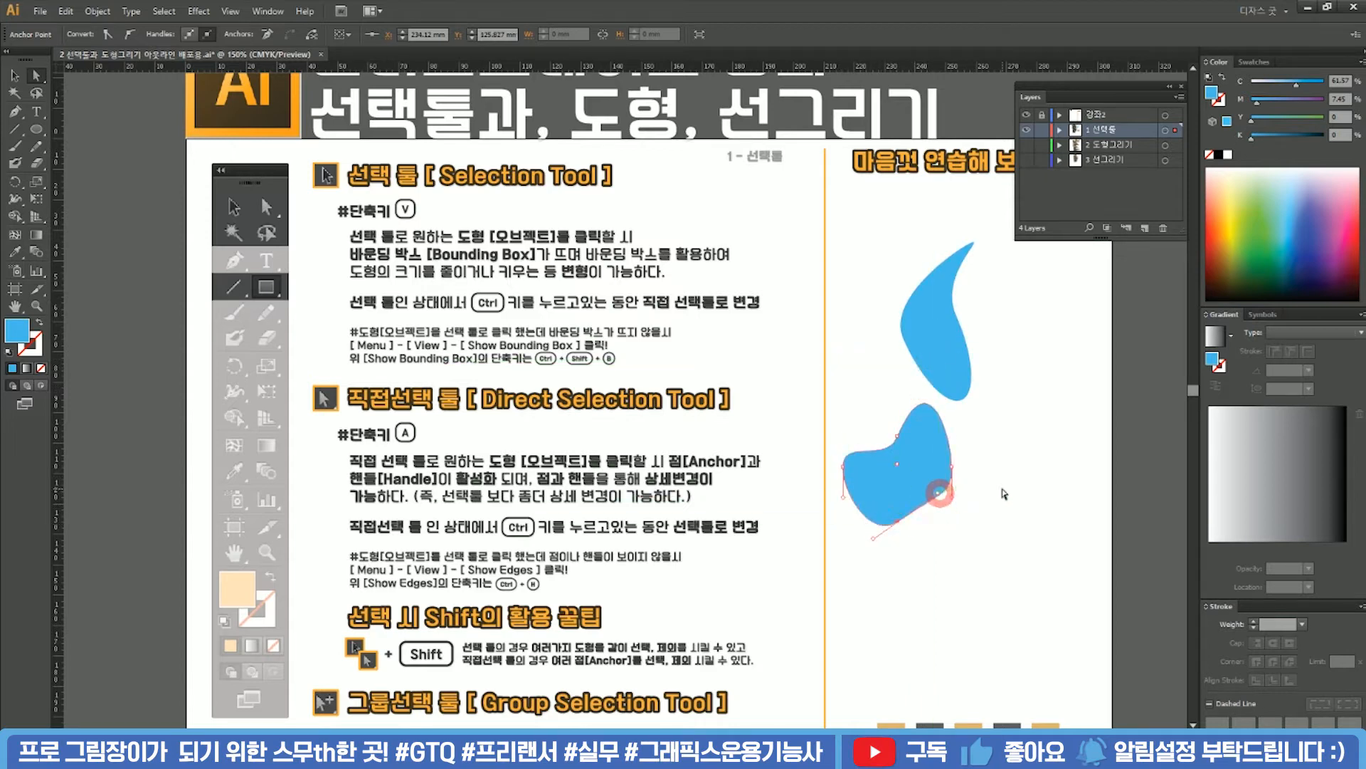
left_click(1004, 494)
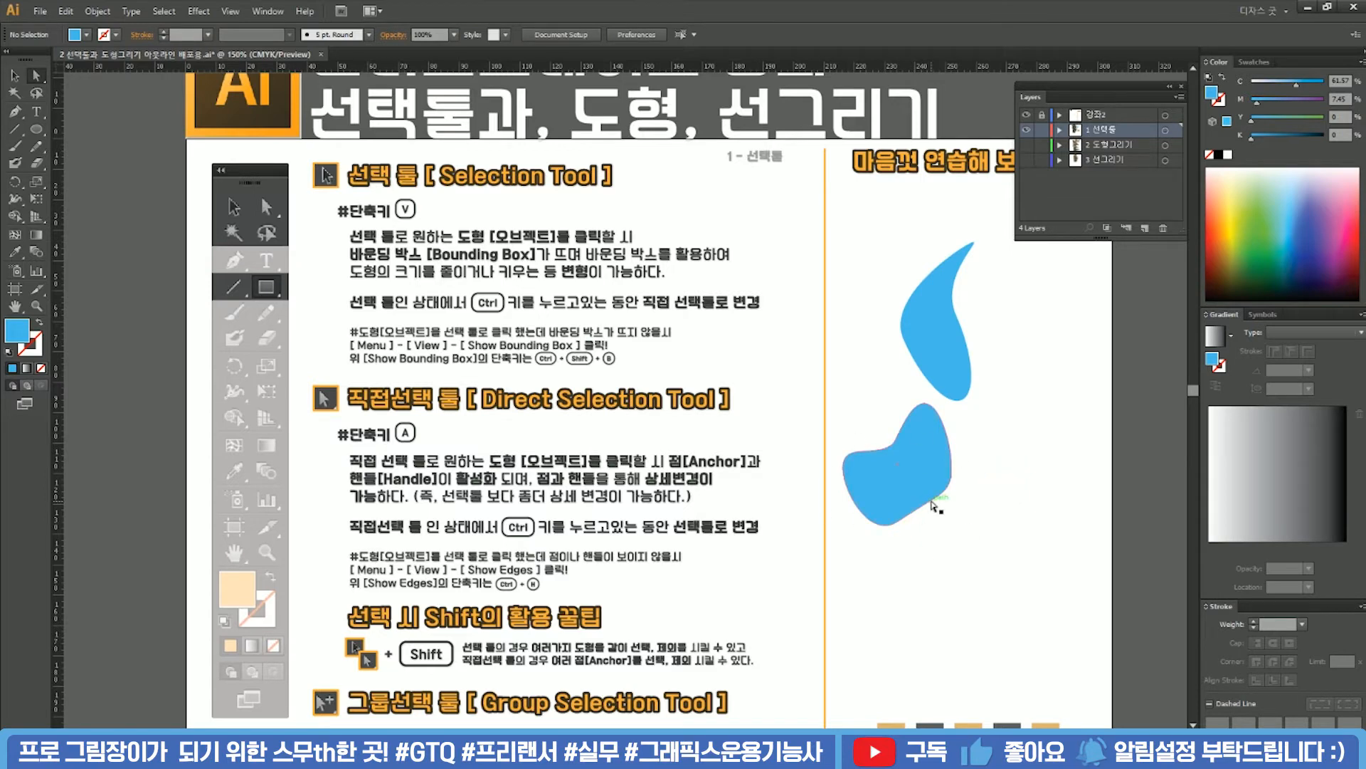
key("ctrl+z")
key("ctrl+z")
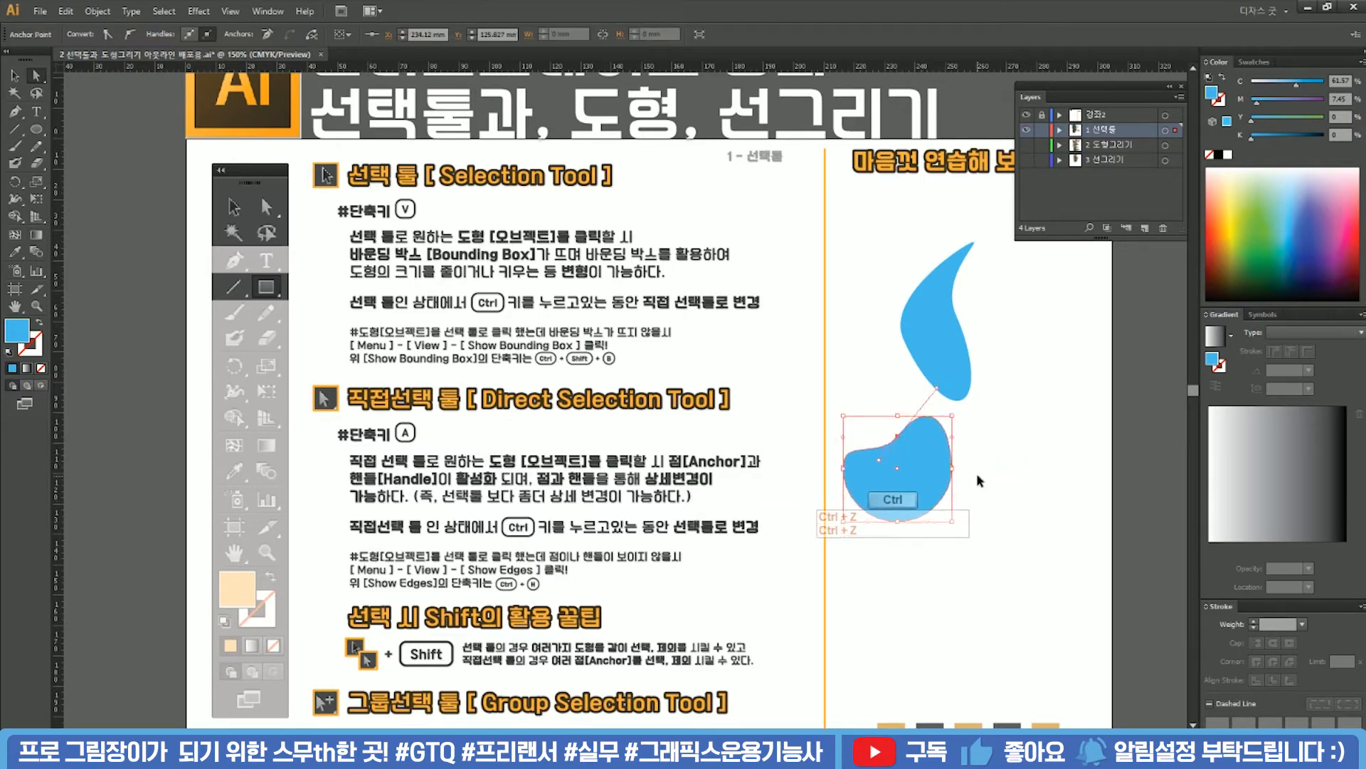
key("ctrl+z")
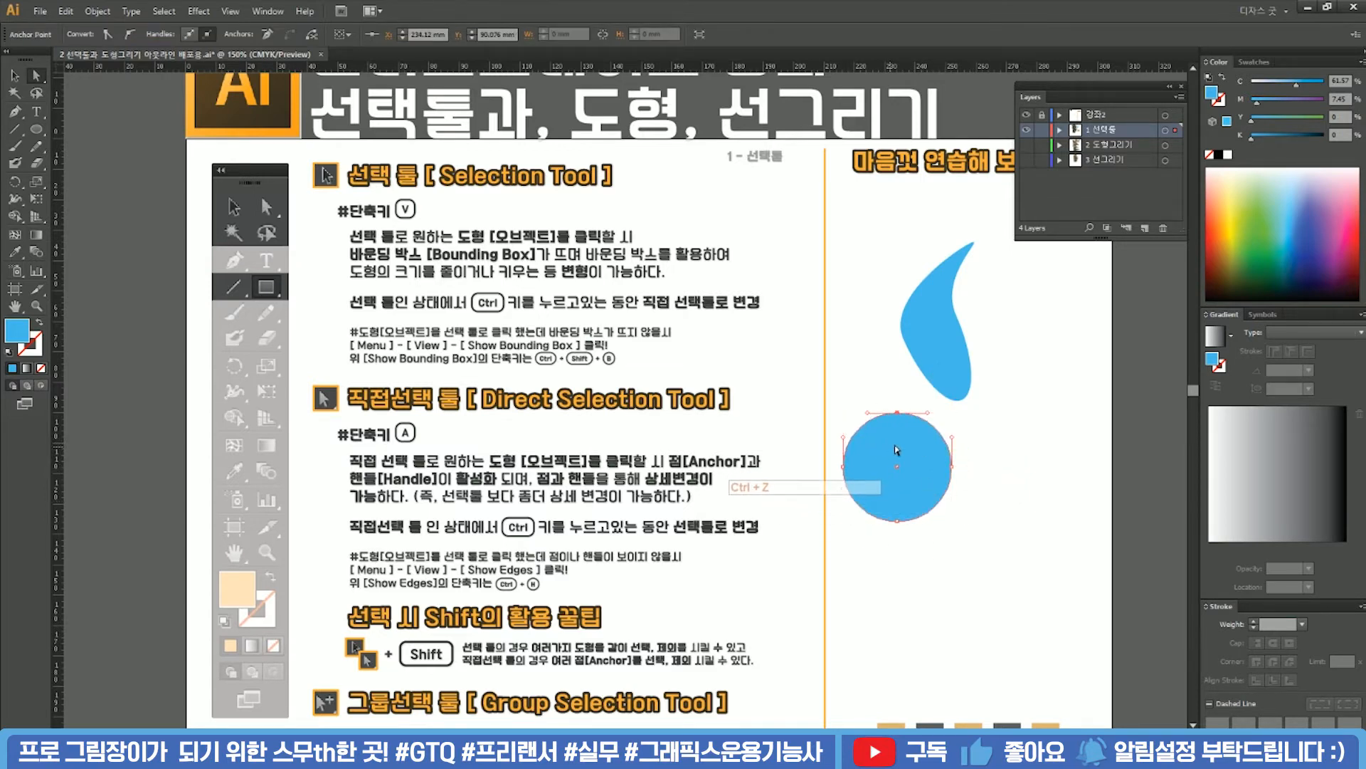
Try deleting the lower circle's top anchor point, undo the deletion, and deselect the circle
left_click(904, 395)
left_click(899, 413)
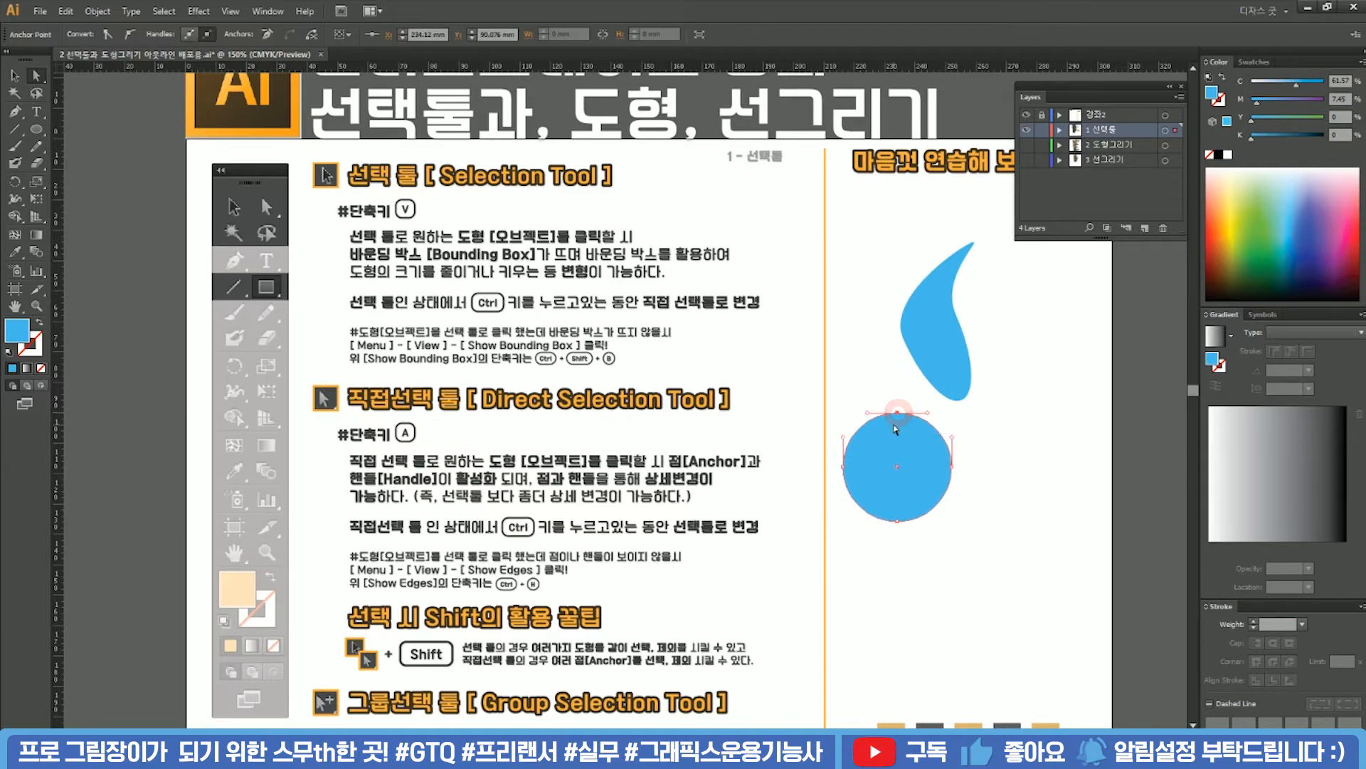
key("Delete")
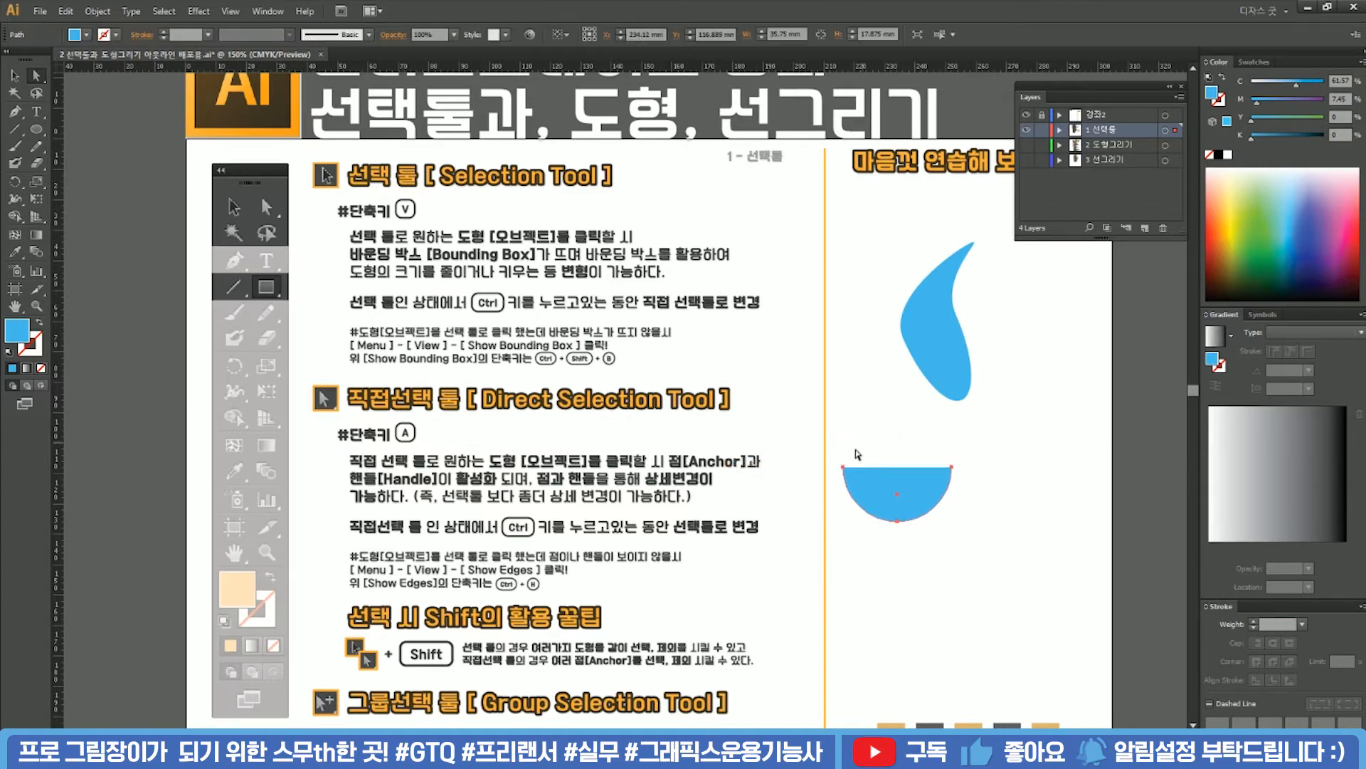
key("ctrl+z")
left_click(849, 390)
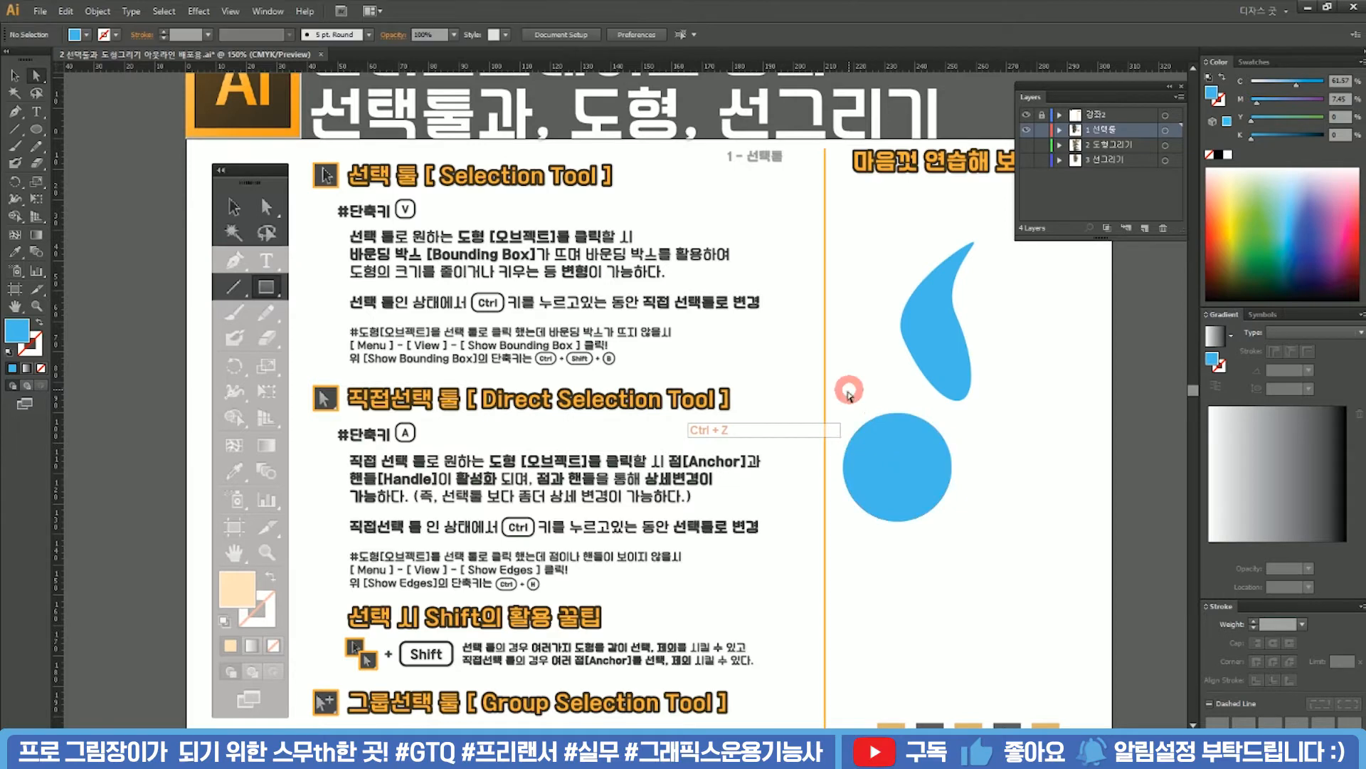
Delete the circle's upper-left segment, and enlarge and rotate the cut circle to about 47 x 46 mm with a temporary Selection tool
left_click(869, 437)
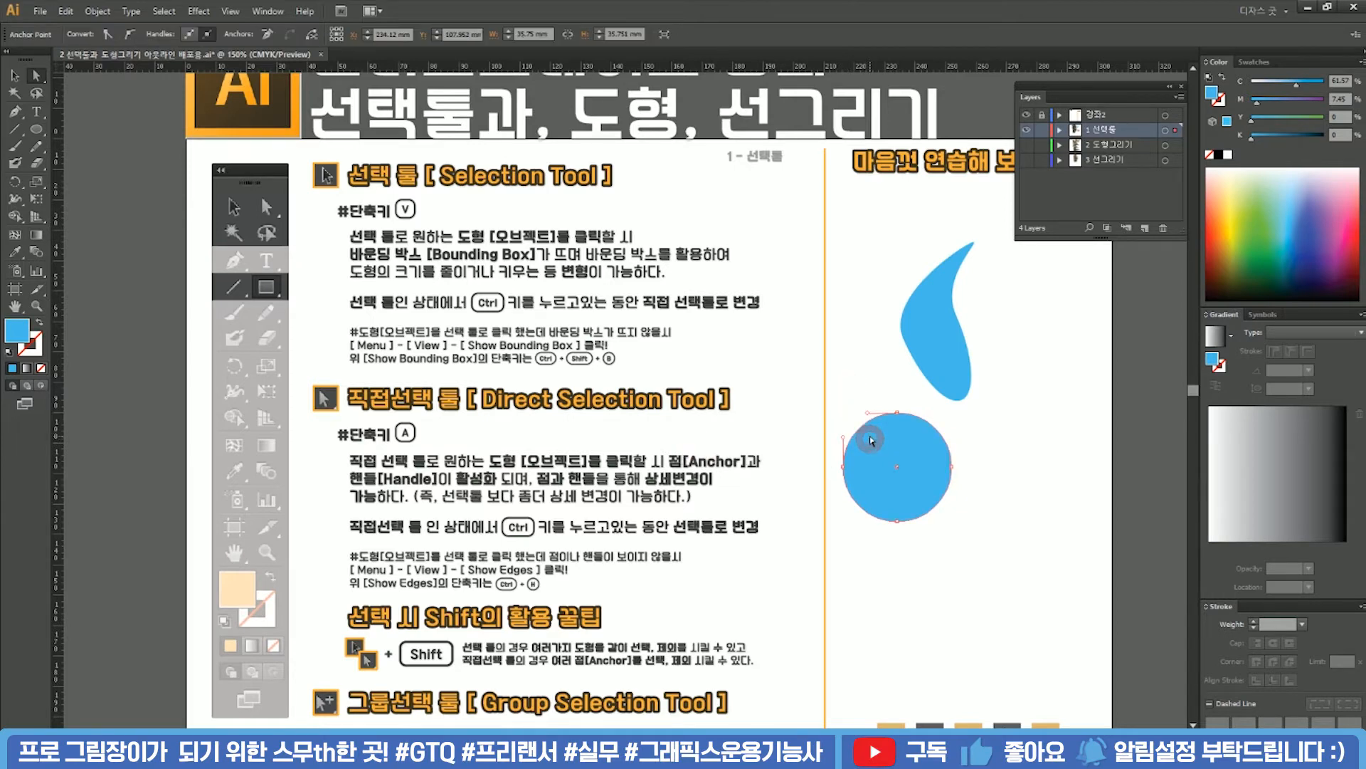
left_click_drag(872, 430, 900, 421)
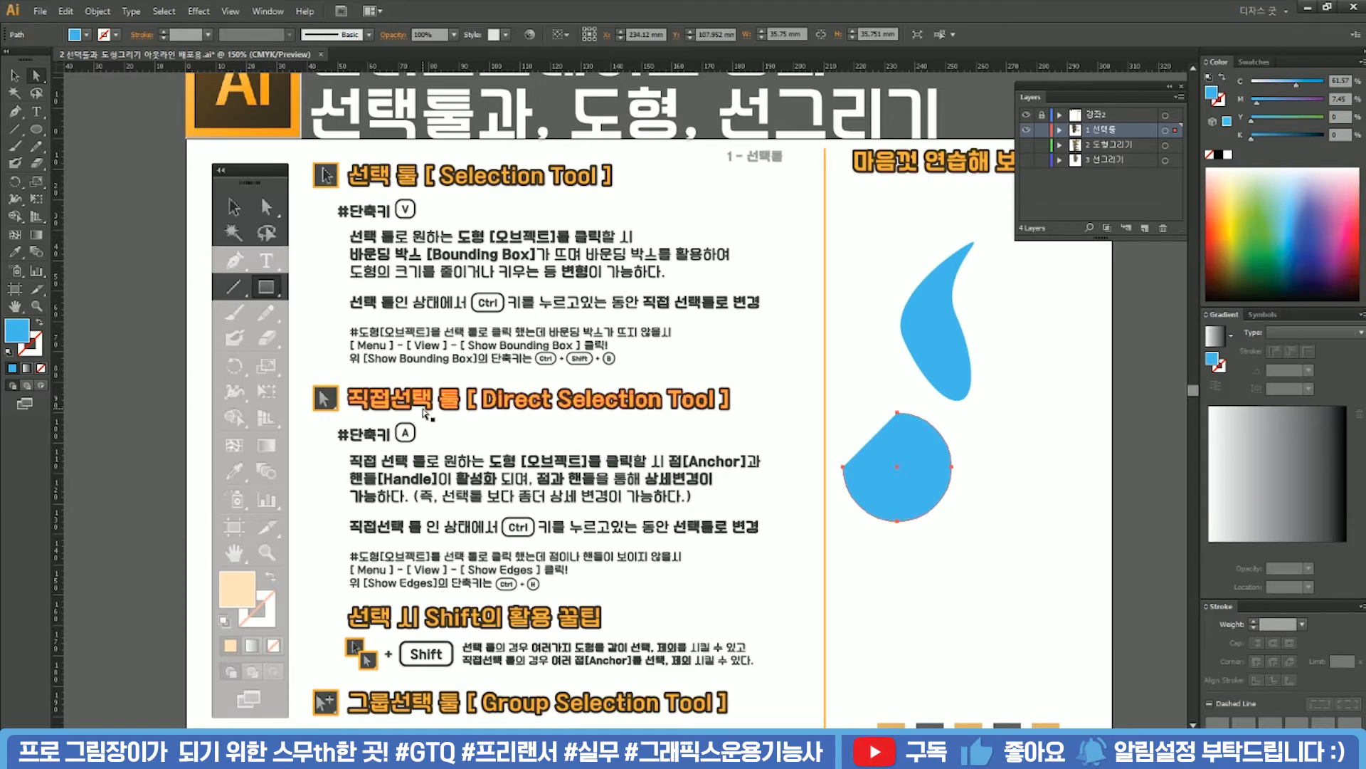
key("ctrl")
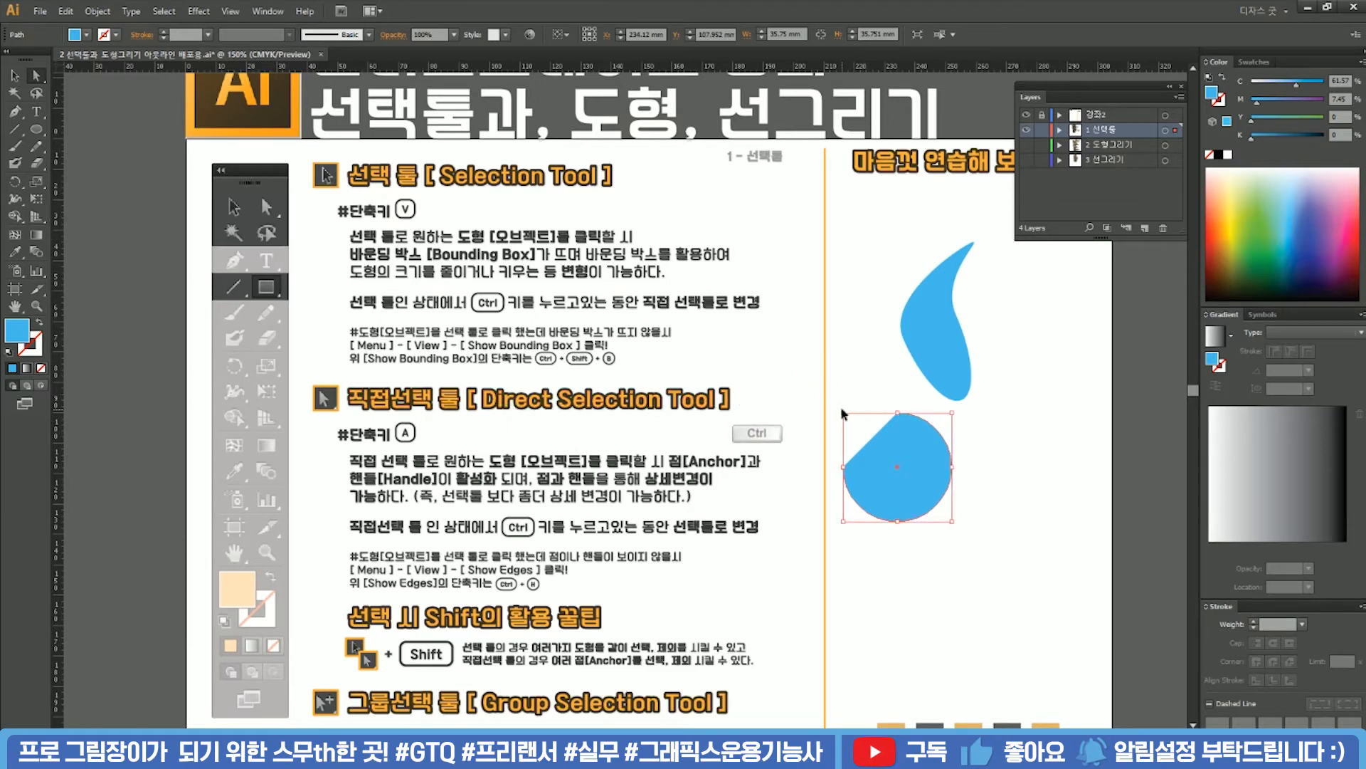
left_click_drag(842, 407, 1002, 400)
left_click(997, 471)
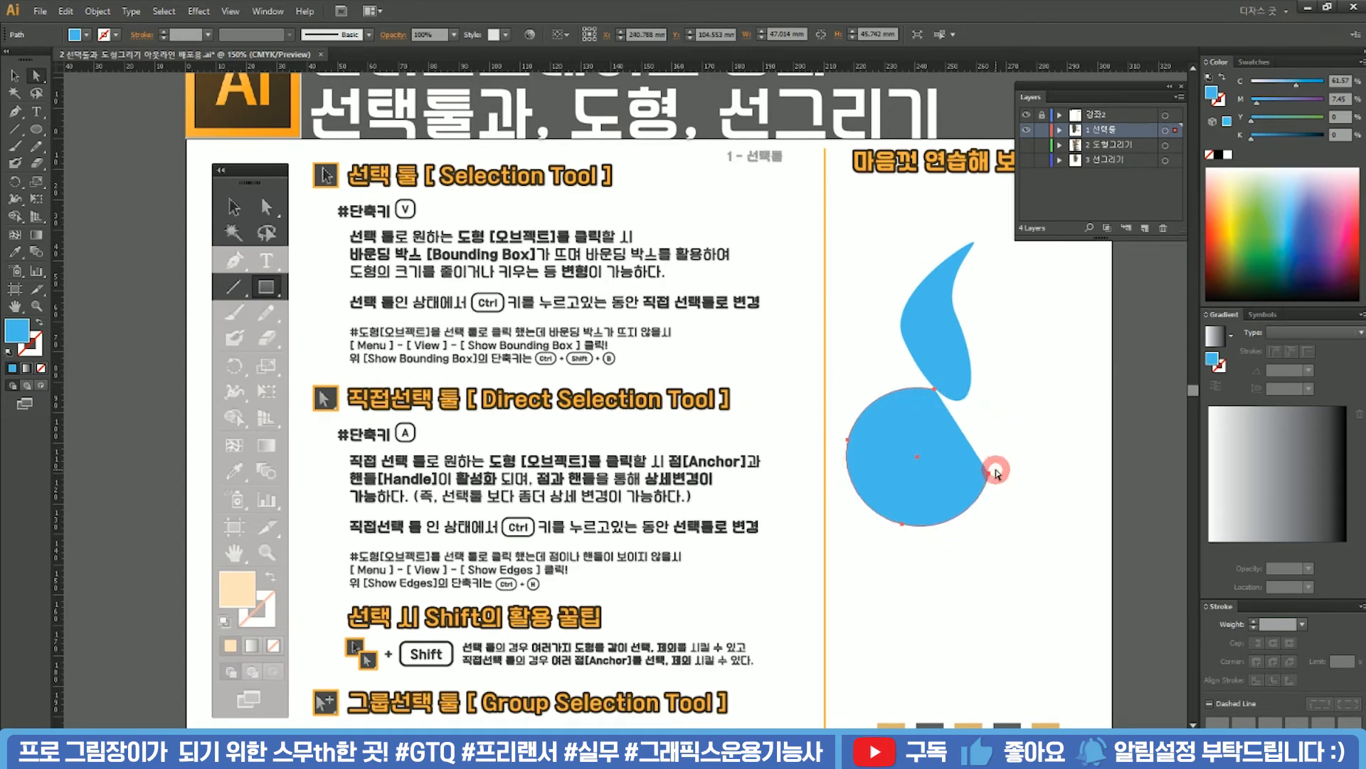
Select the cut circle's right anchor, show its bounding box with the Selection tool, and reselect the whole shape with Direct Selection
left_click(988, 474)
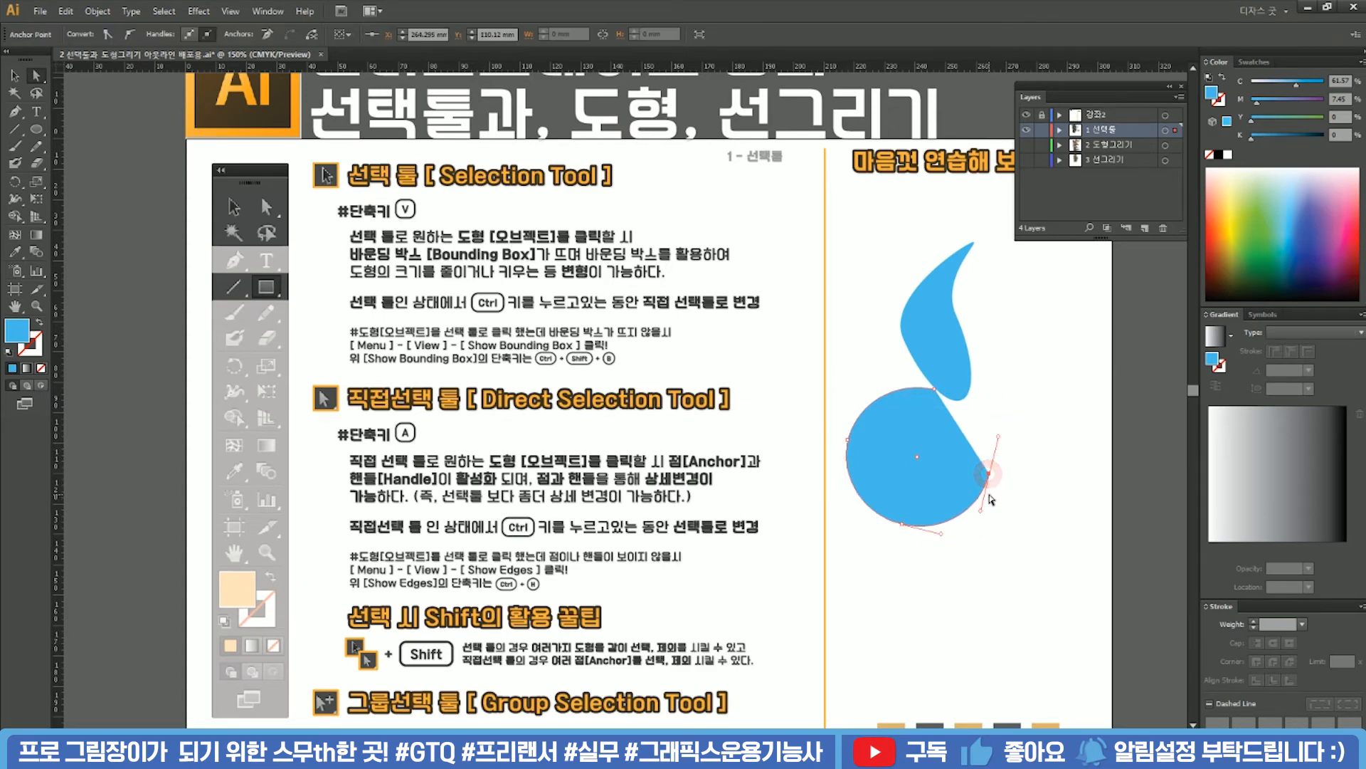
left_click(14, 76)
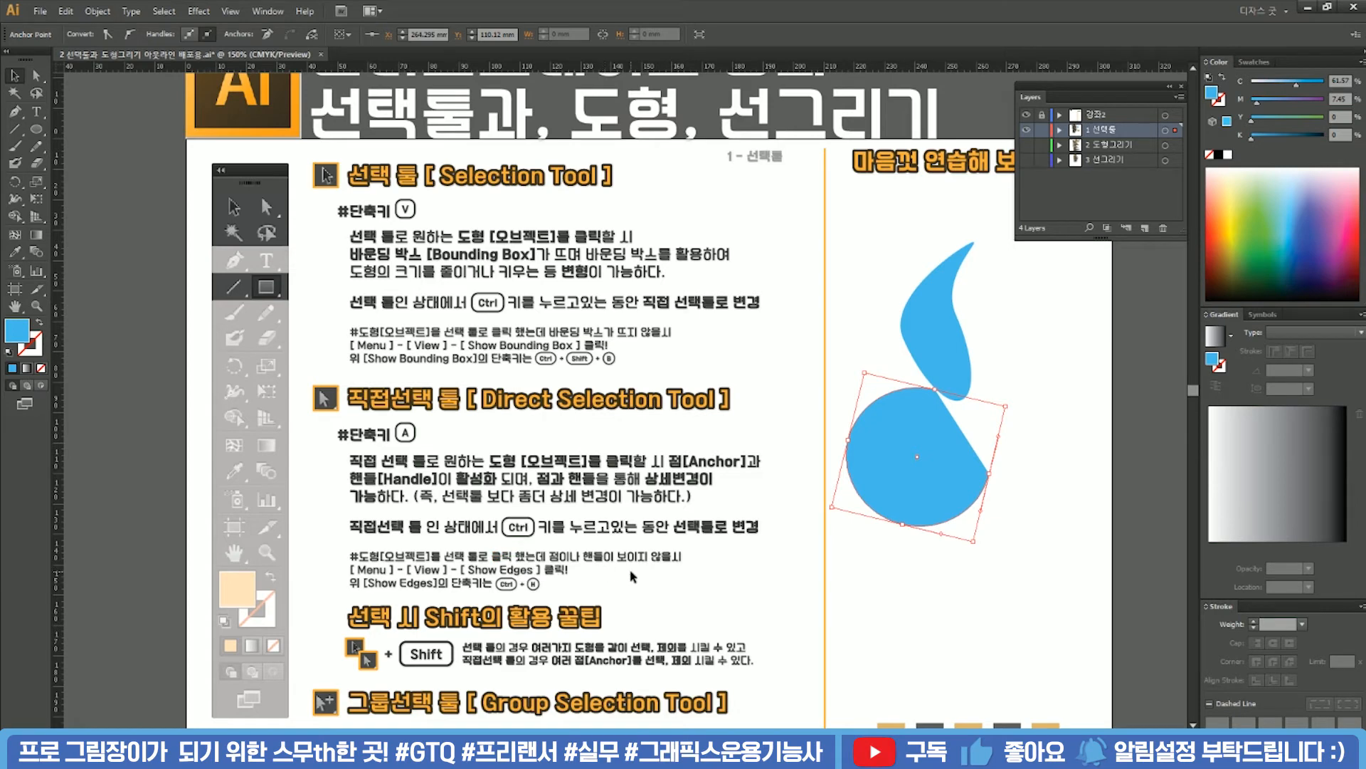
left_click(934, 574)
key("a")
left_click(916, 457)
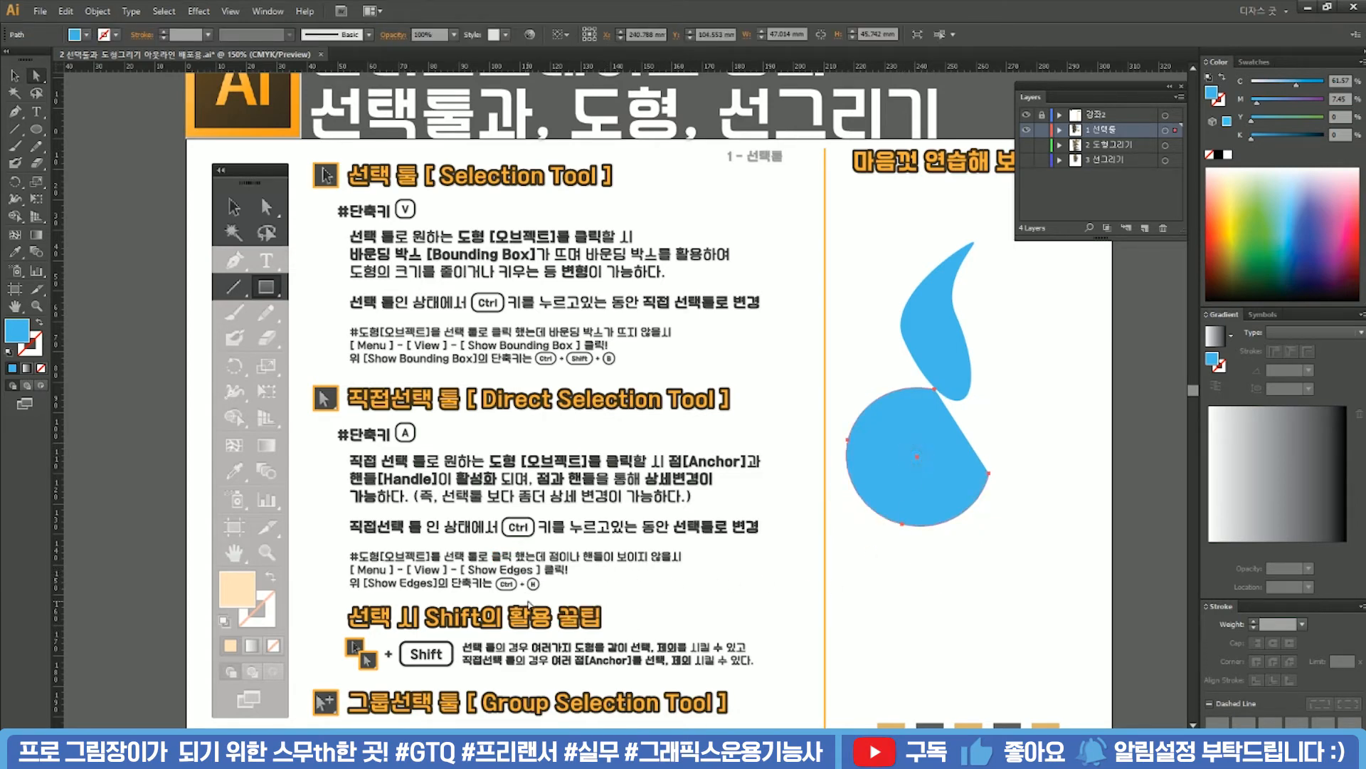
Hide the selection edges, reselect the cut circle without them, and turn Show Edges back on before deselecting
left_click(902, 526)
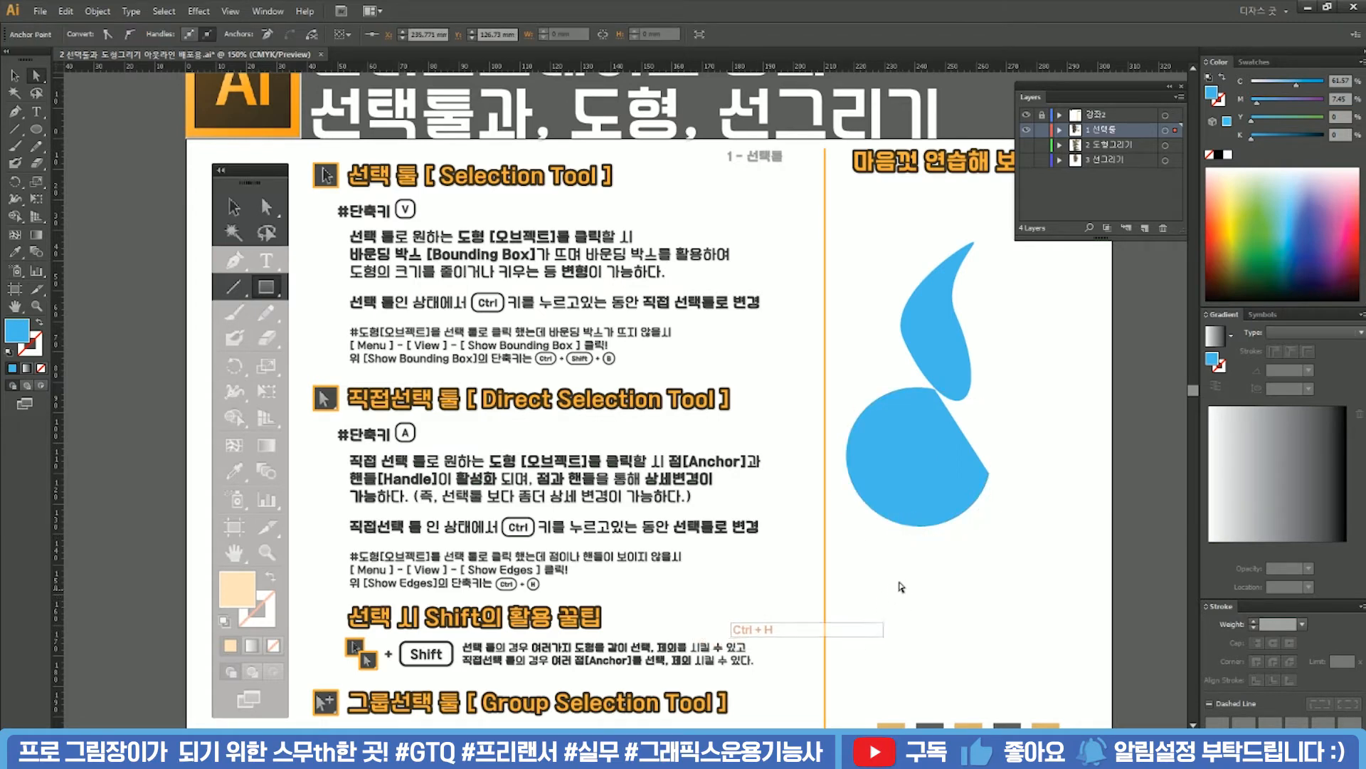
left_click(914, 558)
left_click(925, 501)
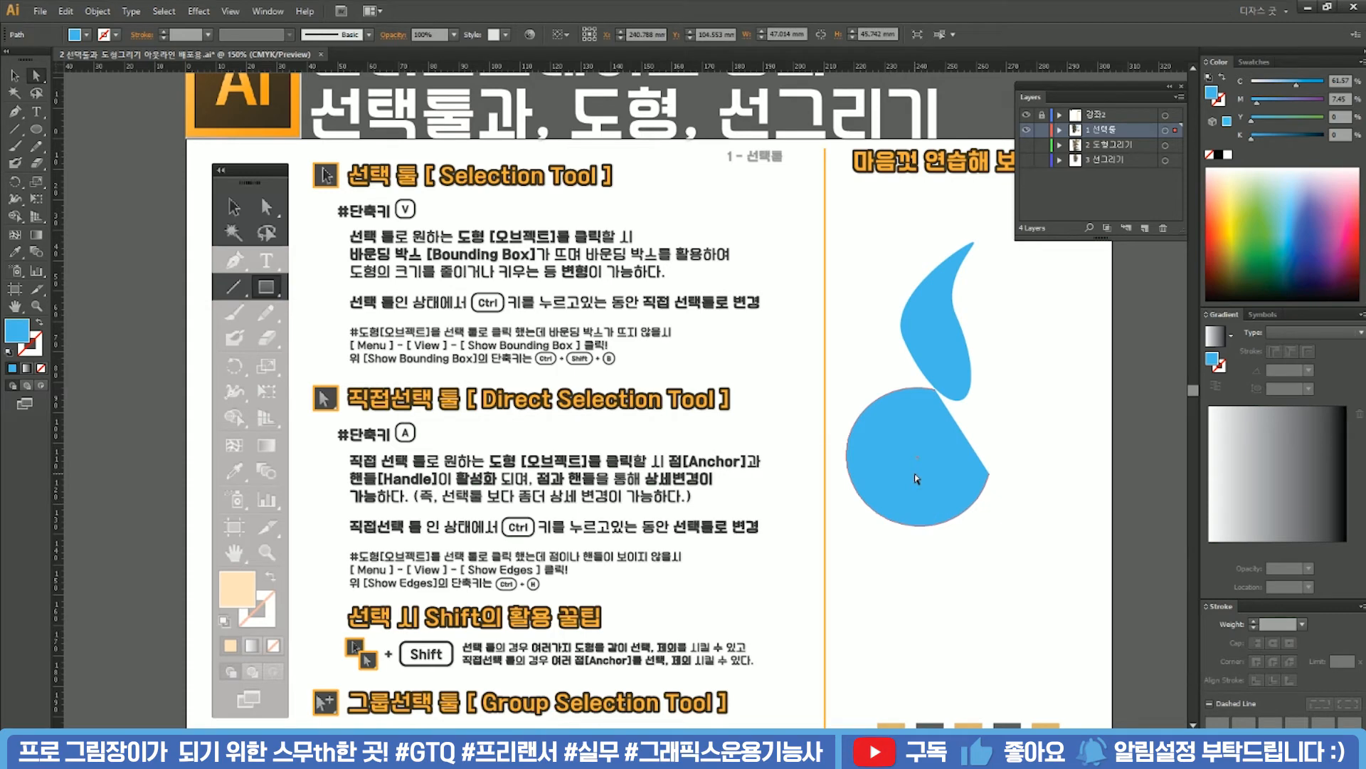
left_click(521, 578)
left_click(237, 13)
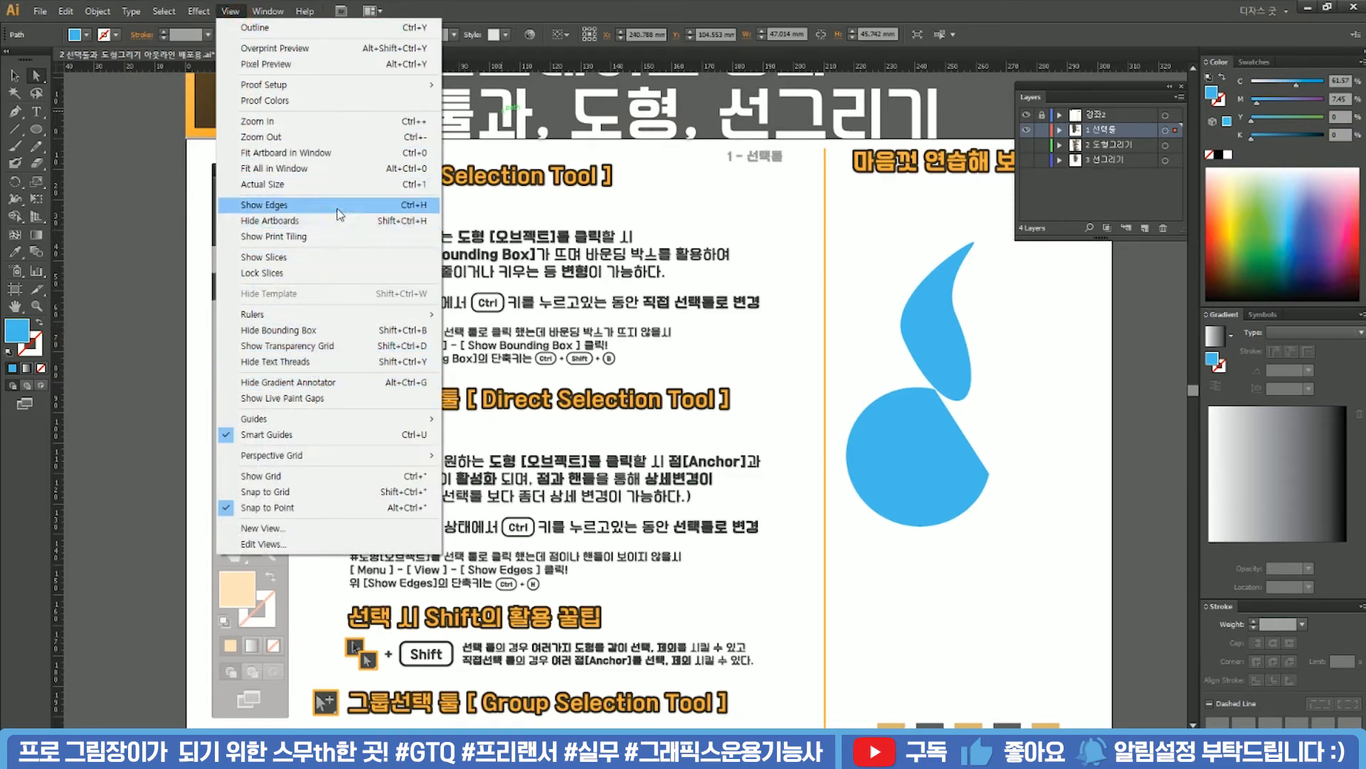
left_click(417, 205)
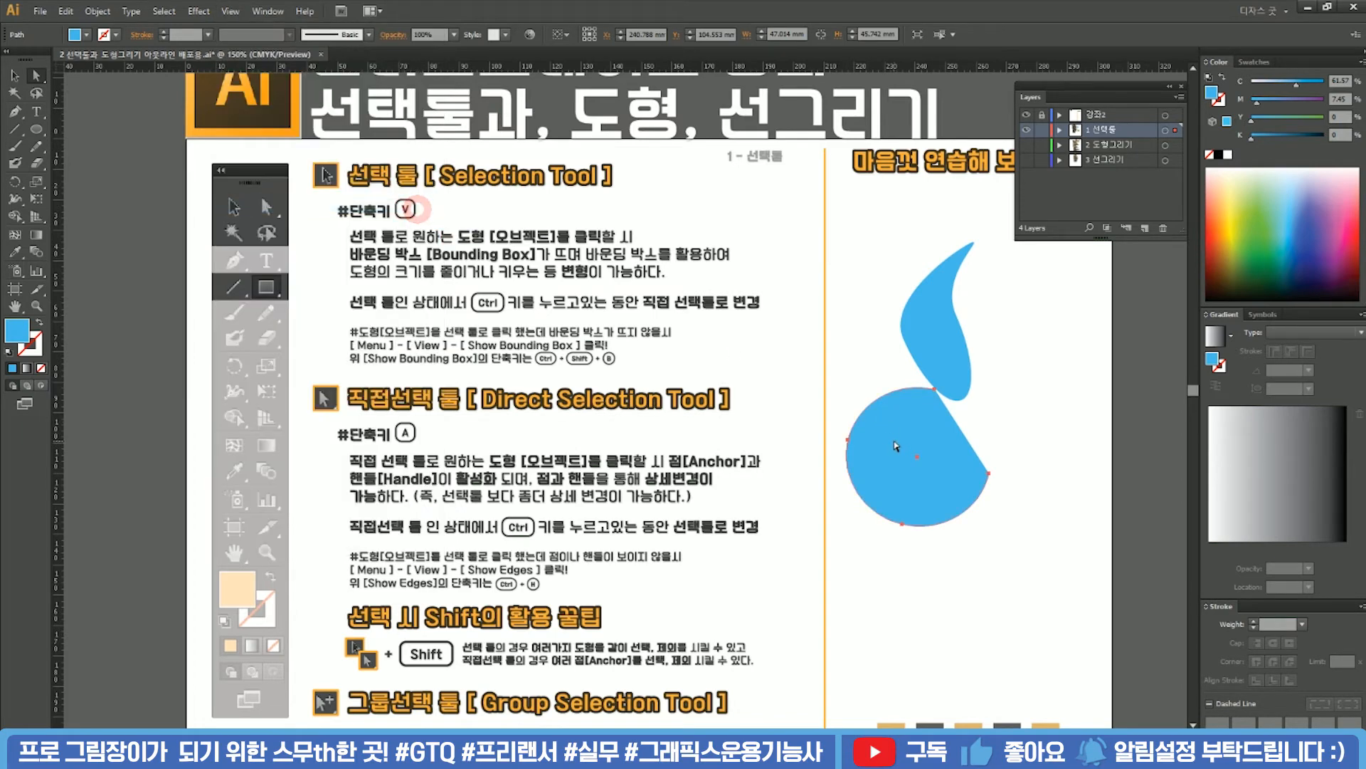
left_click(885, 549)
Compare selecting the cut circle and the drop shape with the Selection tool and the Direct Selection tool, ending with nothing selected
key("v")
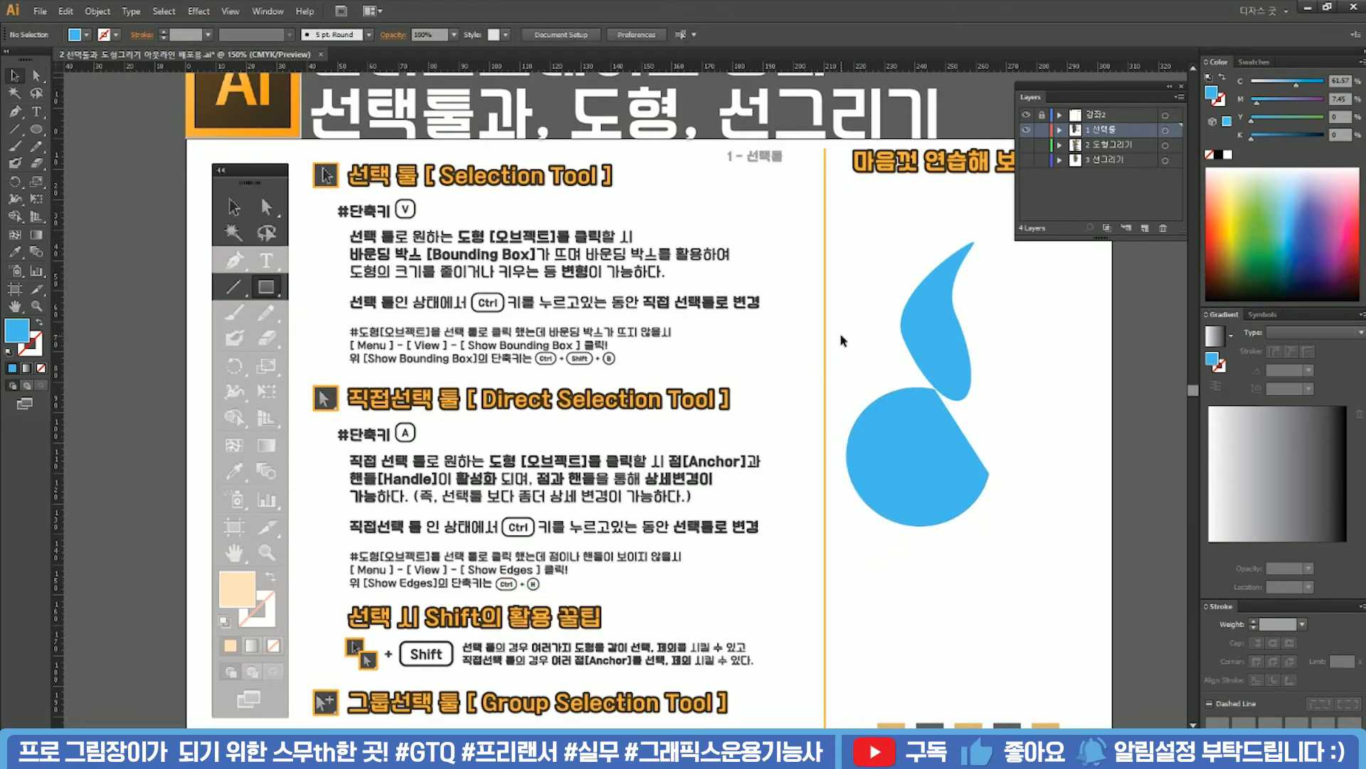
left_click(894, 428)
left_click(929, 339)
key("a")
left_click(895, 434)
left_click(941, 328)
key("v")
left_click(1030, 484)
left_click(1055, 461)
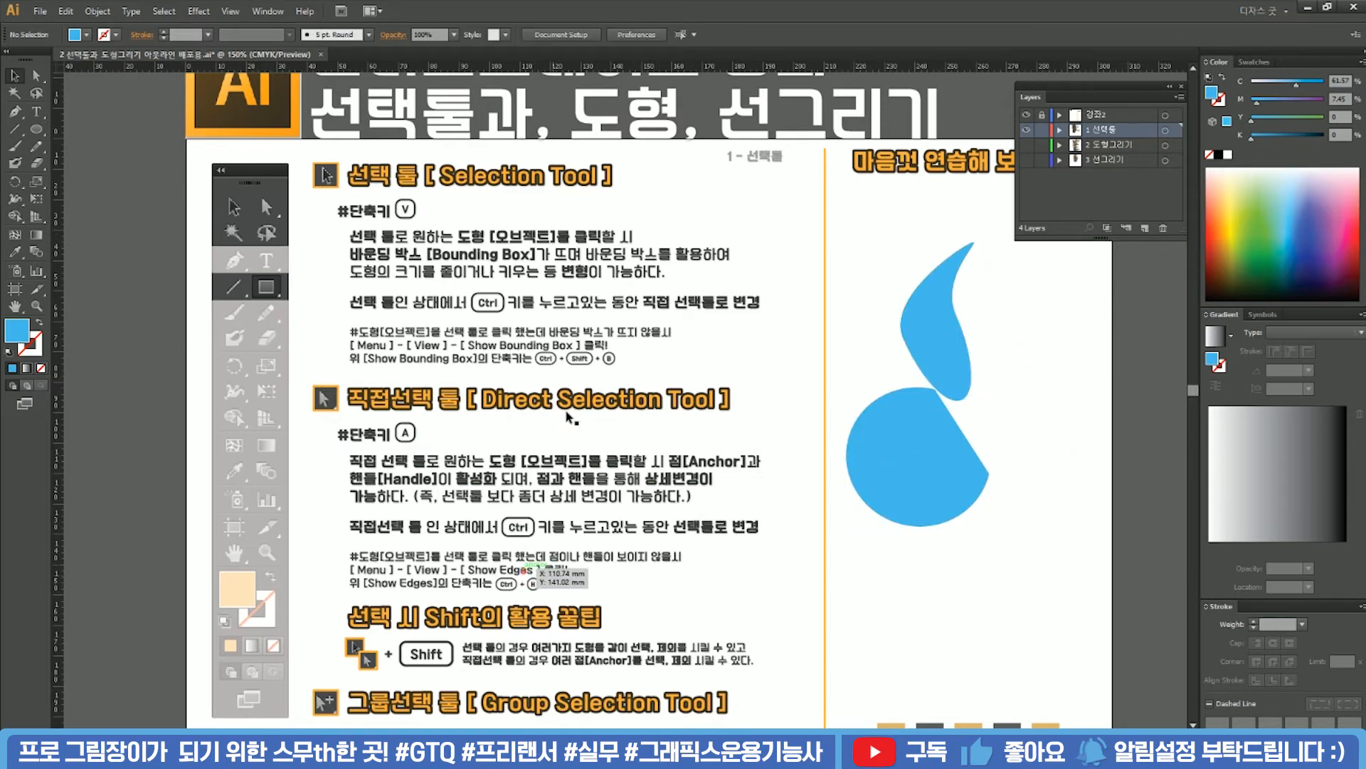
Select the cut circle and the drop shape one after the other with the Selection tool, and deselect them
left_click(938, 426)
left_click(947, 369)
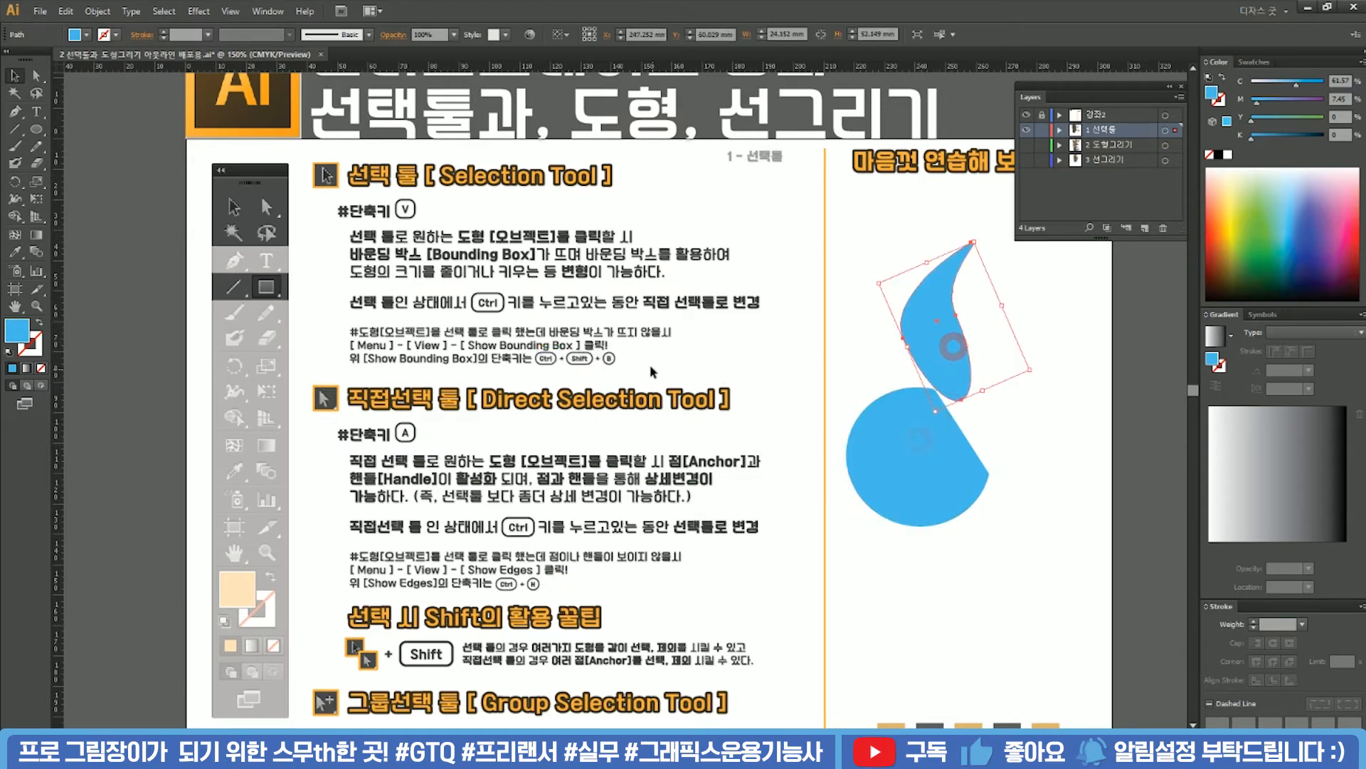
left_click_drag(649, 366, 334, 321)
left_click_drag(594, 589, 382, 553)
left_click(742, 575)
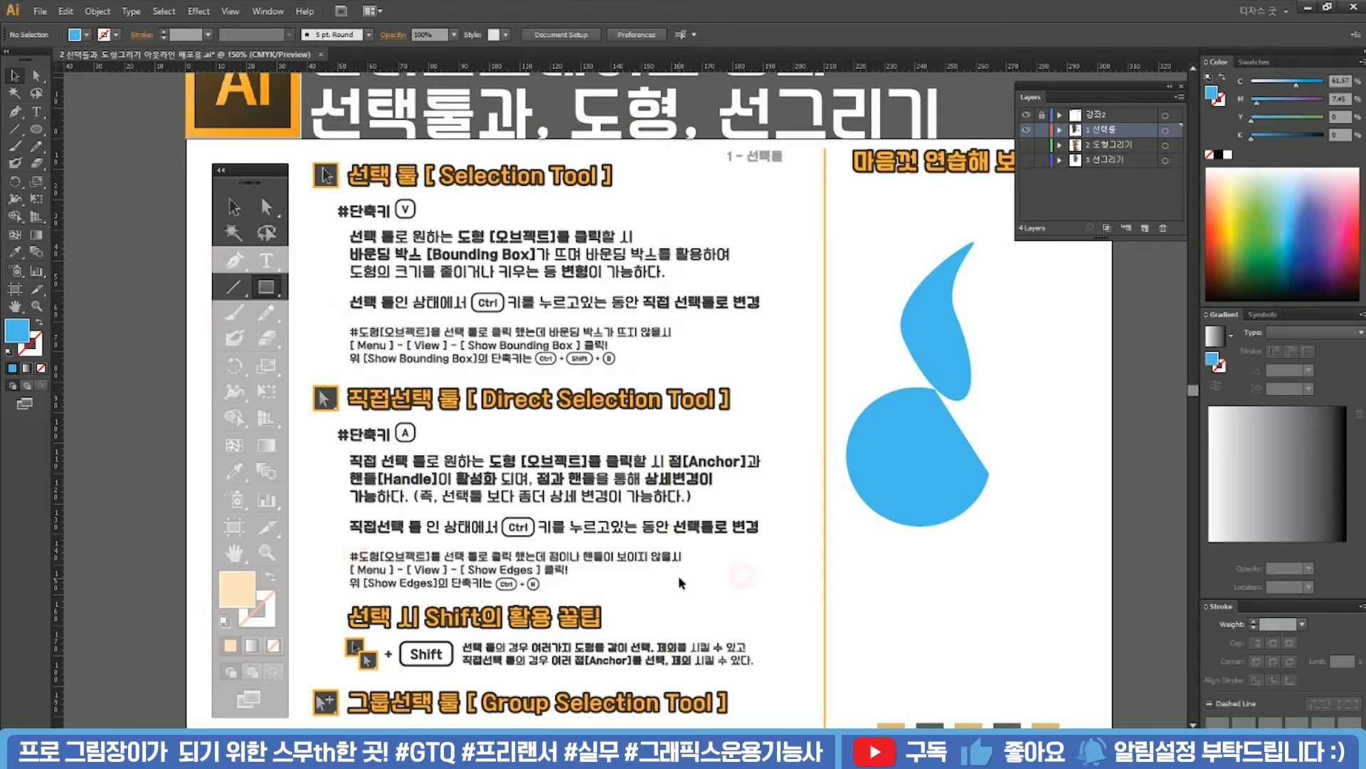
Move the drop shape and the cut circle down together by about 45 mm and deselect them
scroll(680, 582, "down", 3)
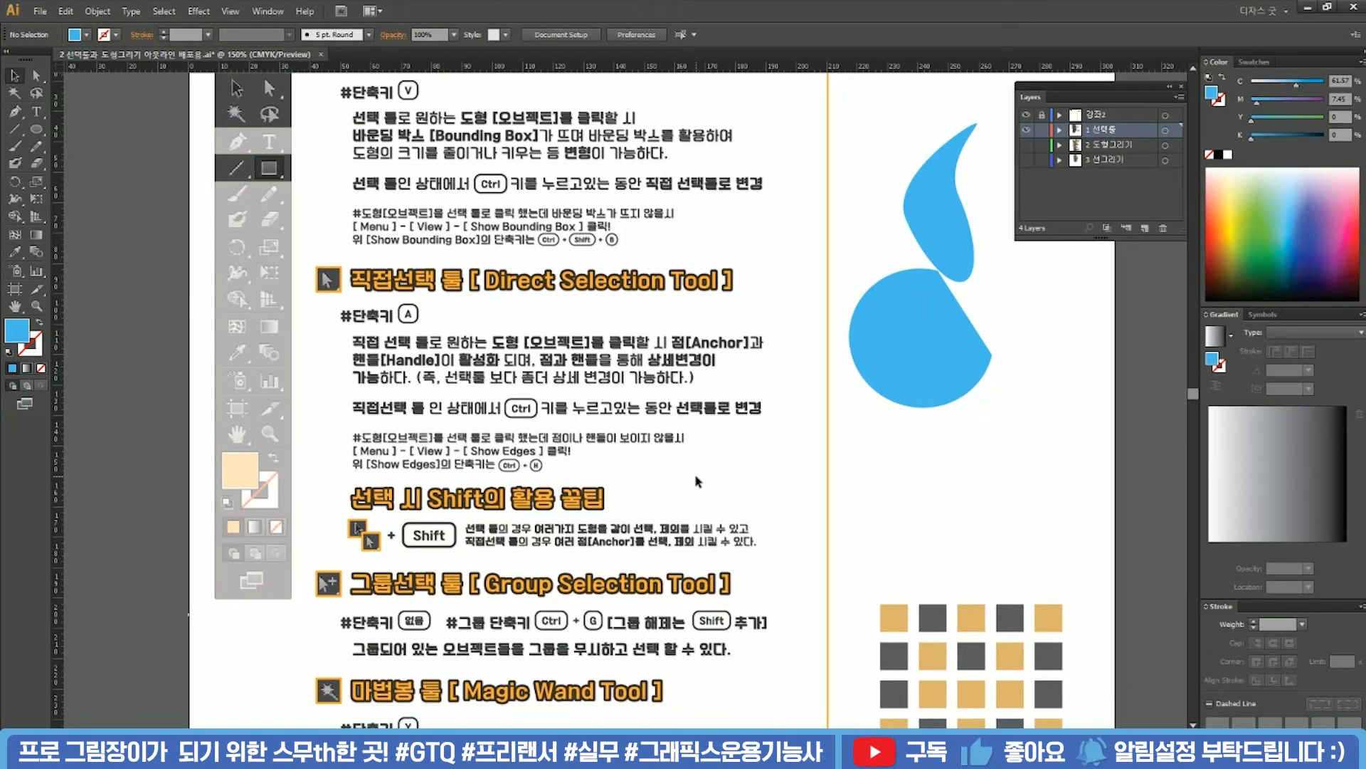
left_click_drag(954, 265, 938, 392)
left_click(1037, 385)
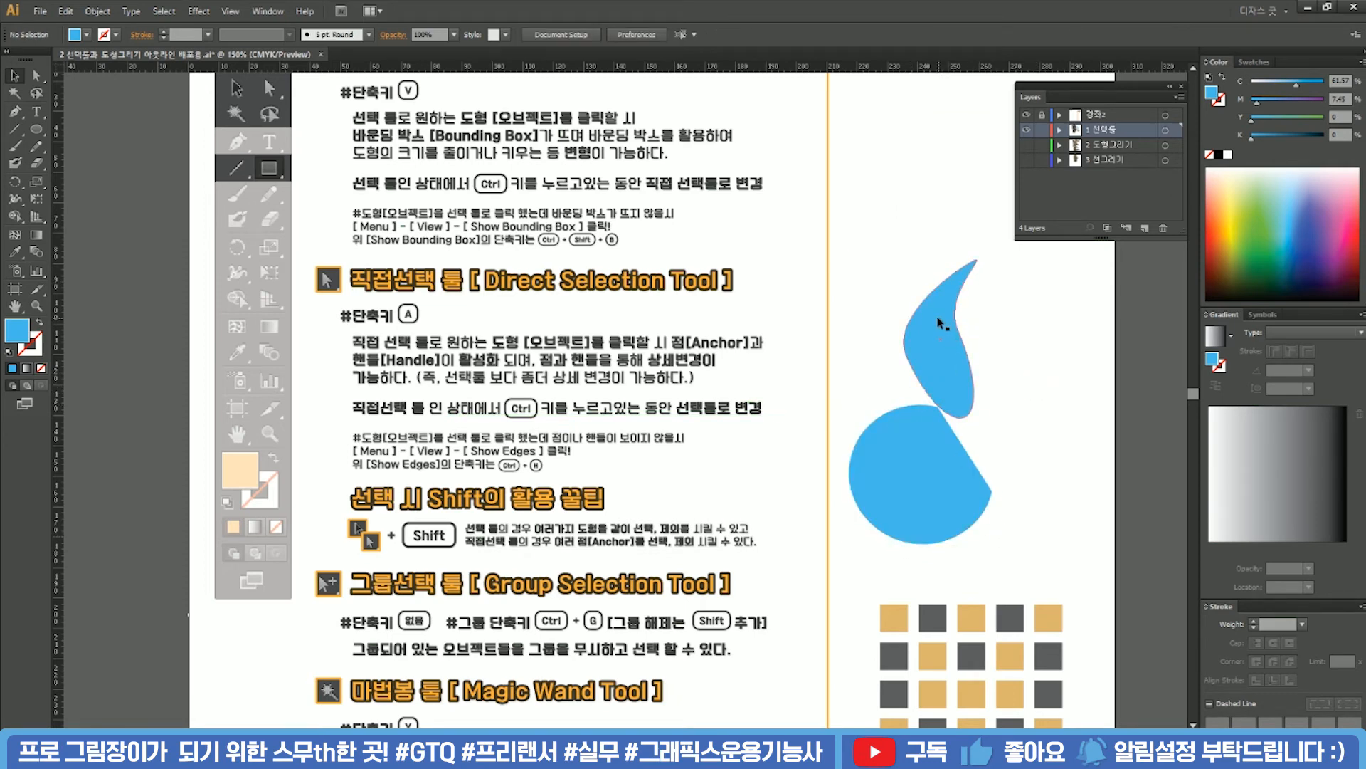
Select the drop shape, add the cut circle to the selection, and move both up about 41 mm
left_click(937, 355)
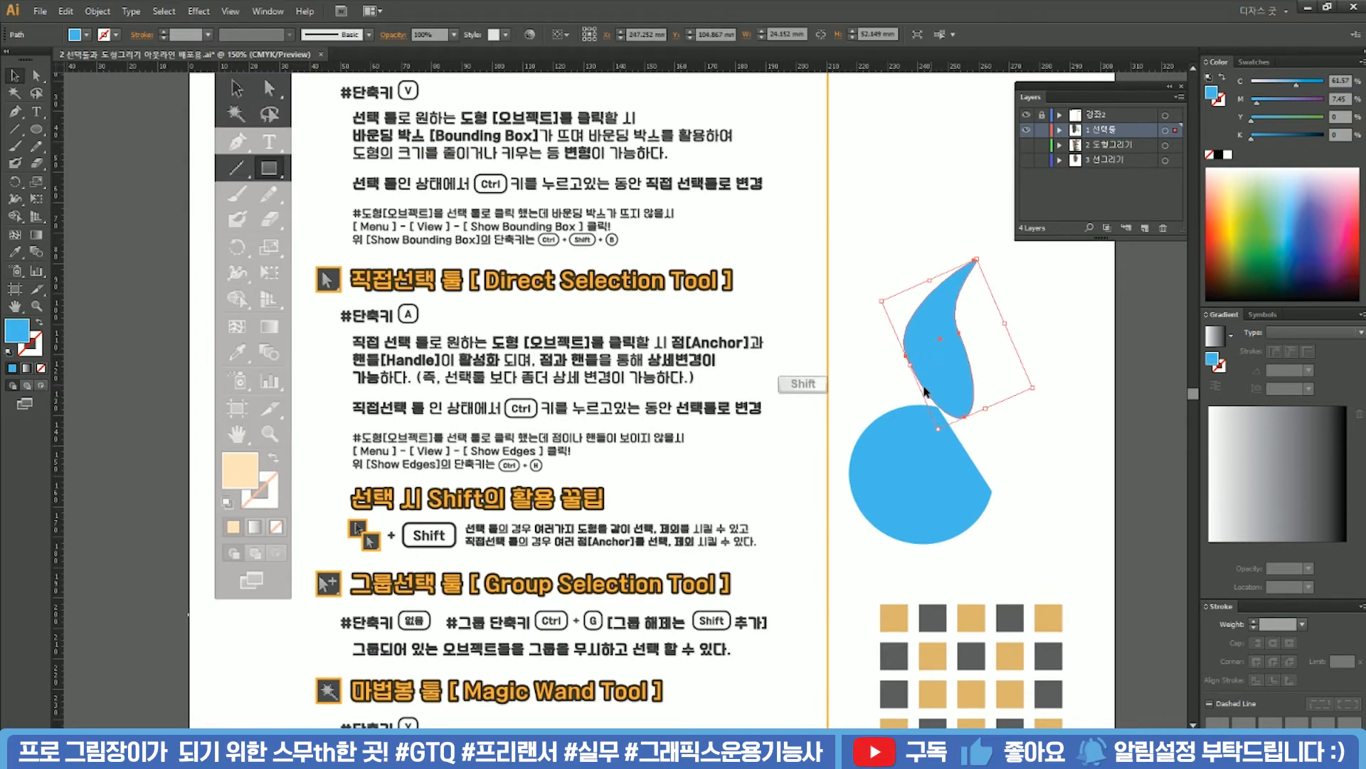
key("shift")
left_click(912, 482, "shift")
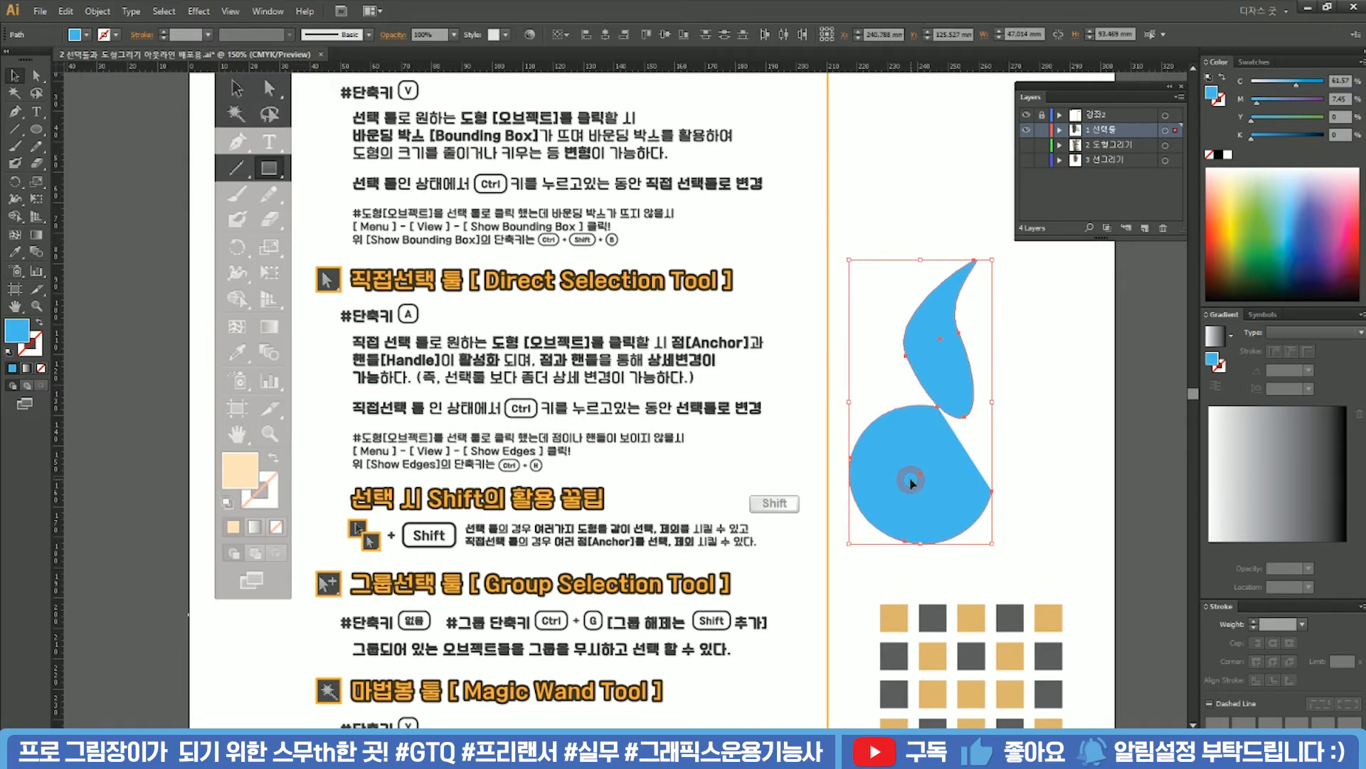
left_click_drag(961, 395, 961, 269)
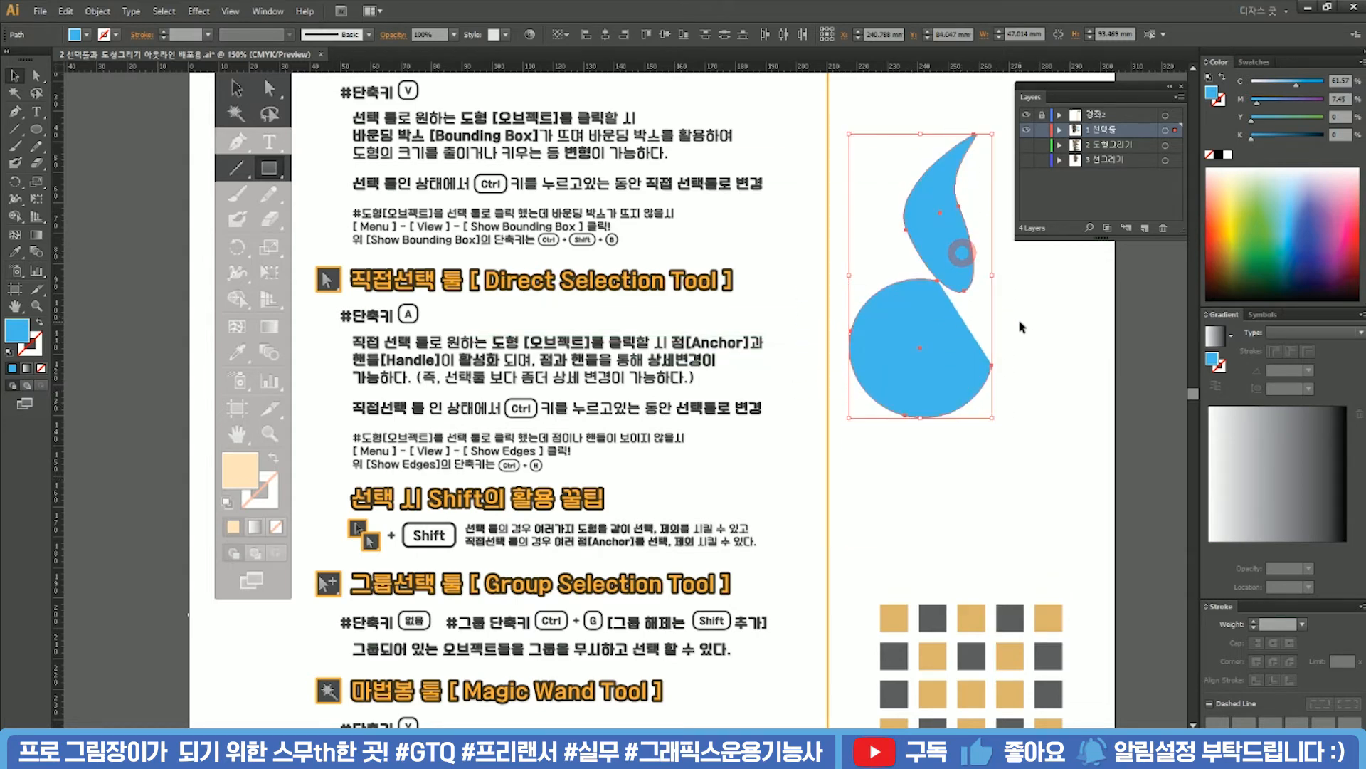
left_click(1022, 327)
Try moving the cut circle and the drop shape down separately, and undo both moves
left_click_drag(899, 346, 898, 454)
left_click_drag(960, 239, 965, 351)
left_click(1022, 347)
key("ctrl+z")
key("ctrl+z")
Select the drop shape and the cut circle with one marquee, move them down about 33 mm, and deselect them
left_click_drag(1034, 479, 926, 246)
left_click_drag(955, 292, 960, 368)
left_click(1036, 351)
Practise adding the cut circle to the drop shape's selection and excluding it, and finally exclude the drop shape too
left_click(952, 347)
left_click(929, 443, "shift")
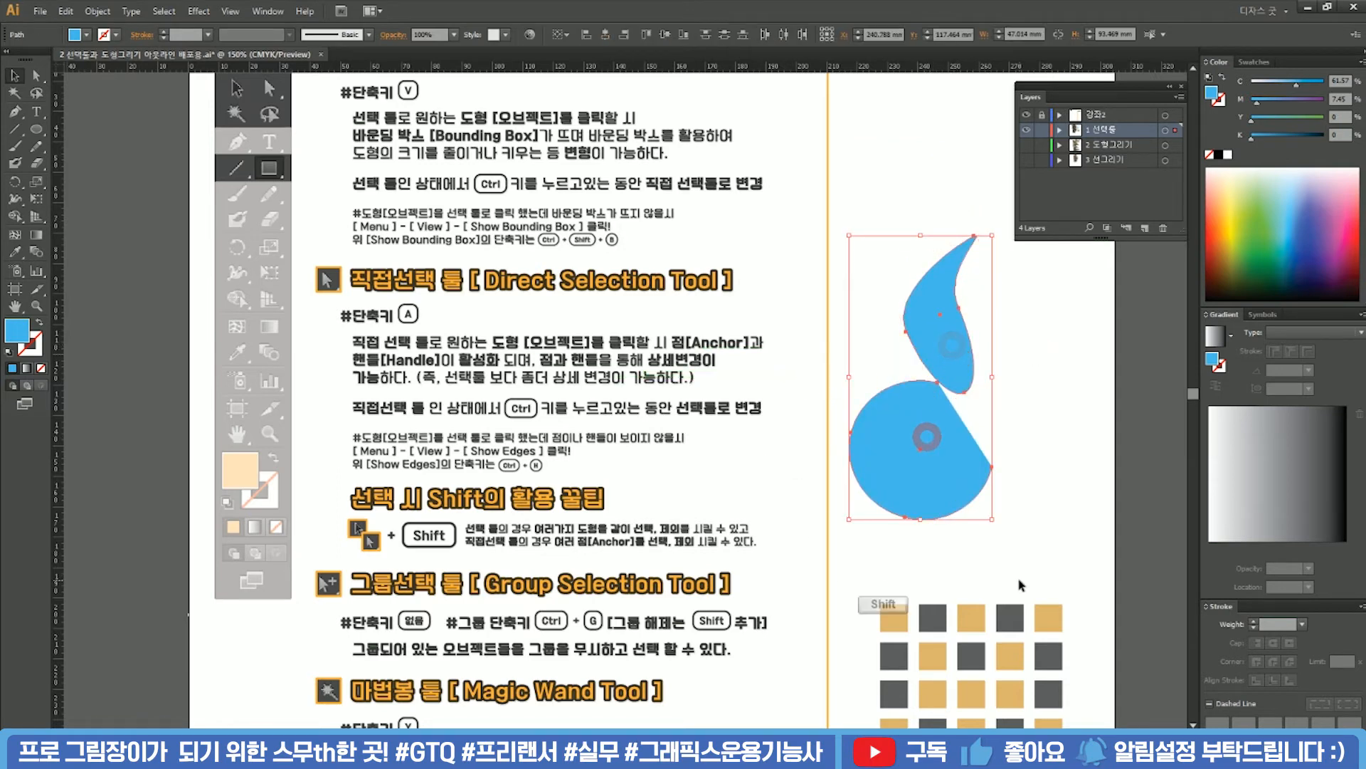
left_click(927, 425, "shift")
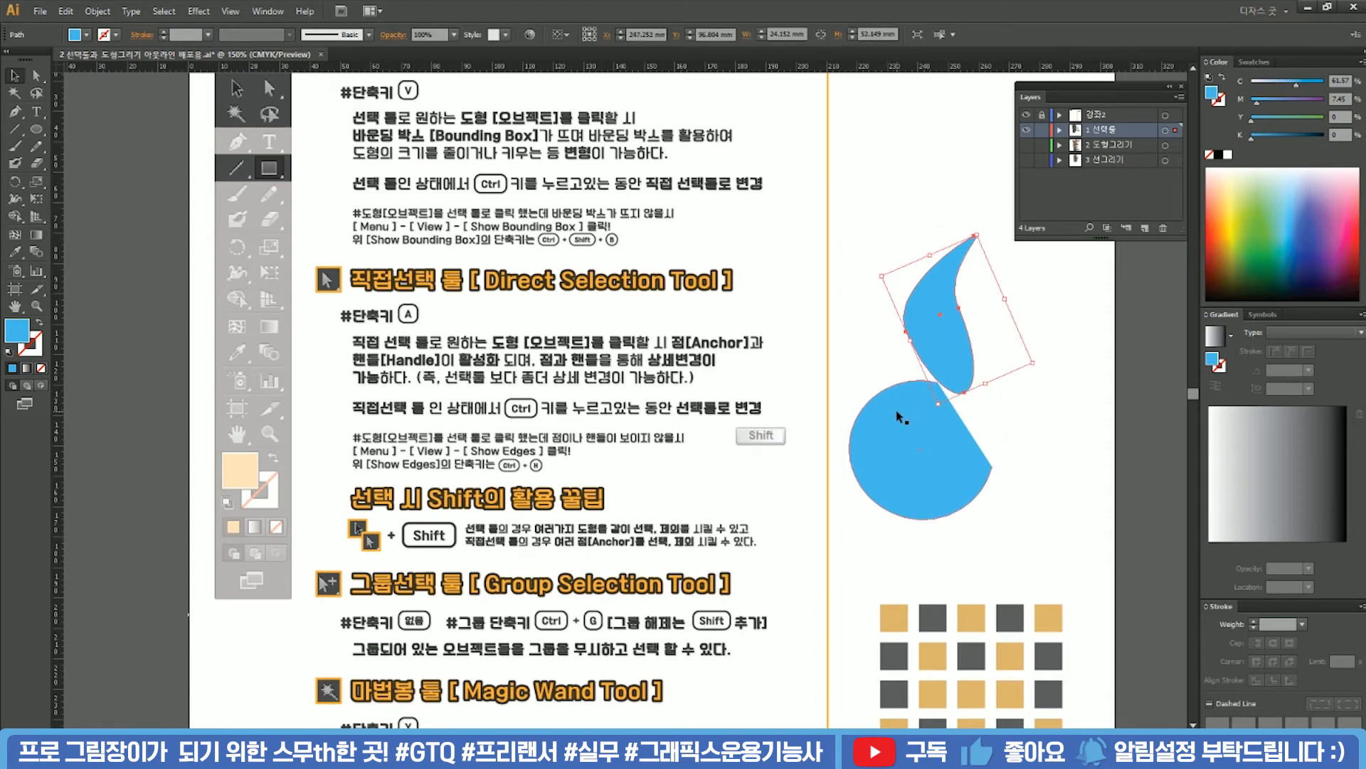
left_click(898, 415, "shift")
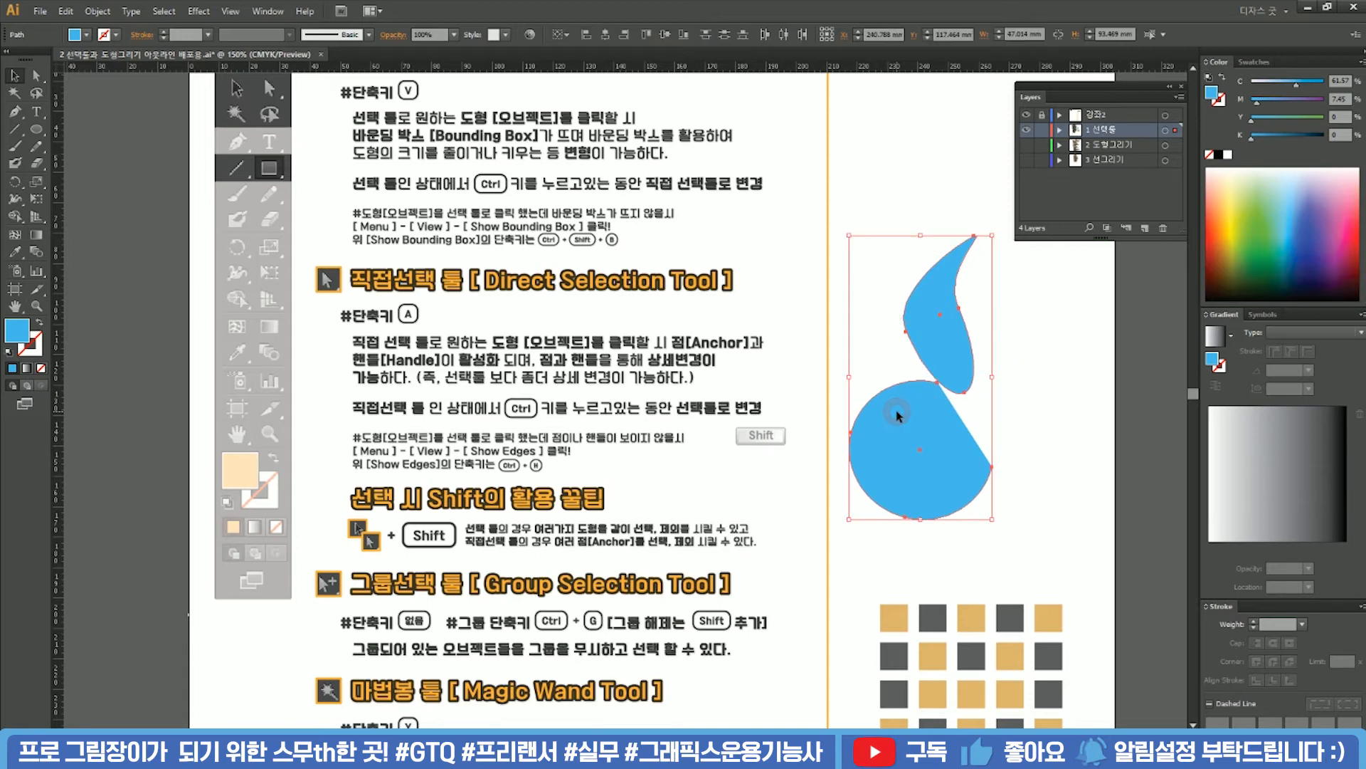
left_click(898, 415, "shift")
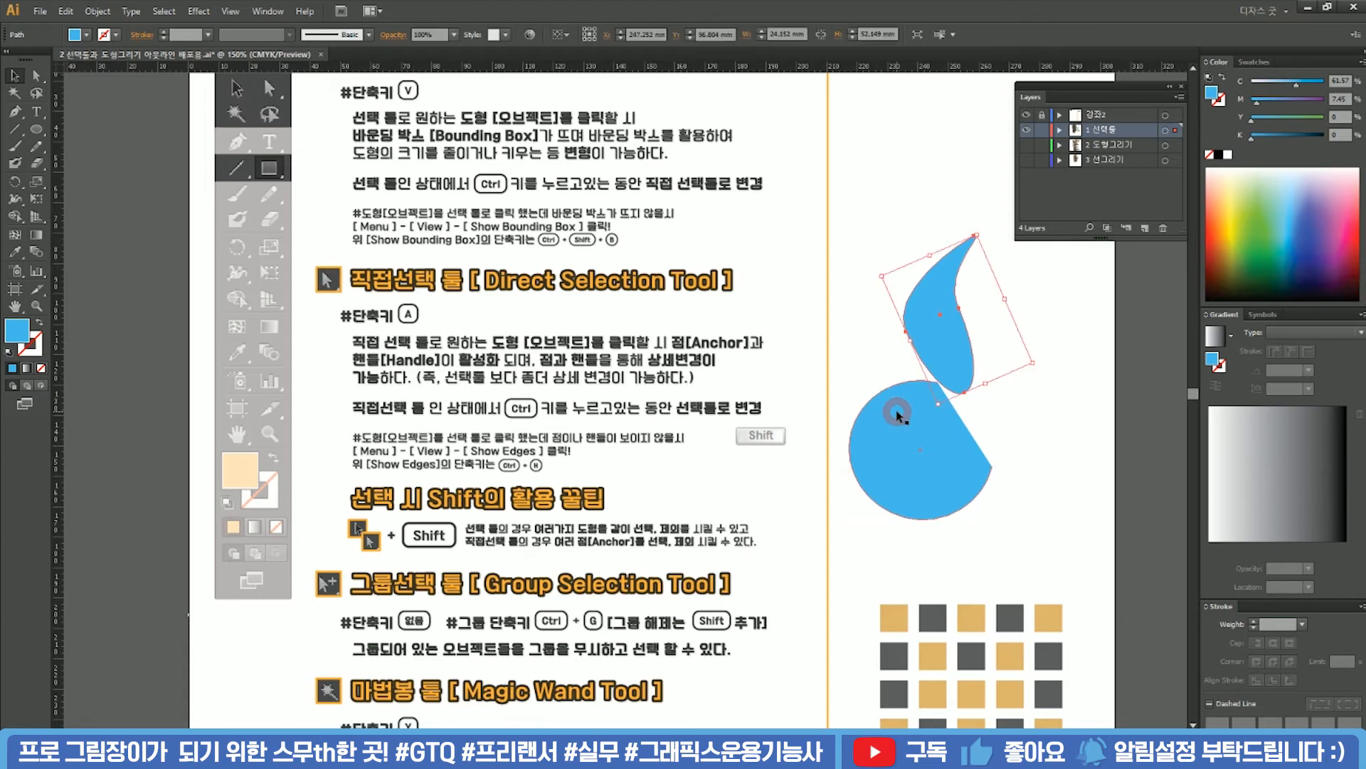
left_click(955, 341, "shift")
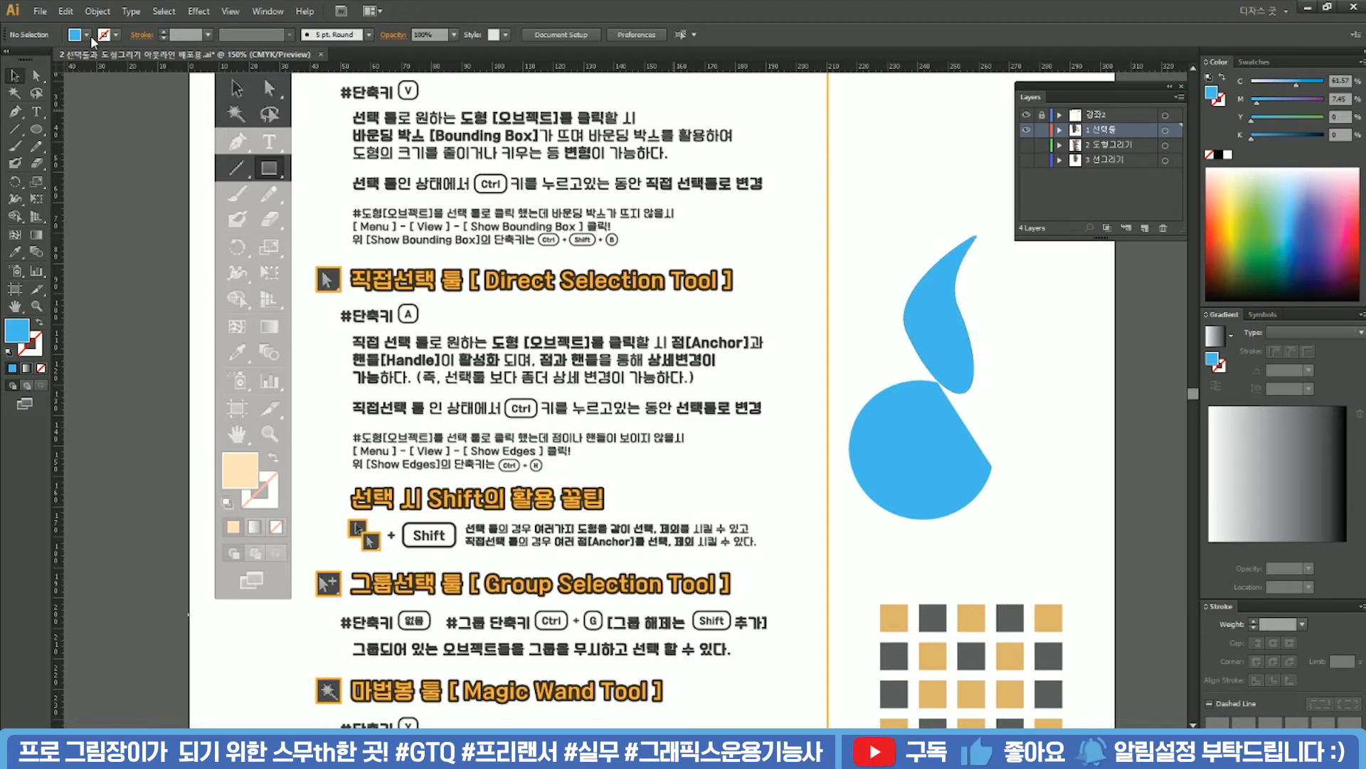
Select the drop shape's anchors and the cut circle's upper anchor together with a Direct Selection marquee
left_click(35, 75)
left_click_drag(869, 187, 1047, 407)
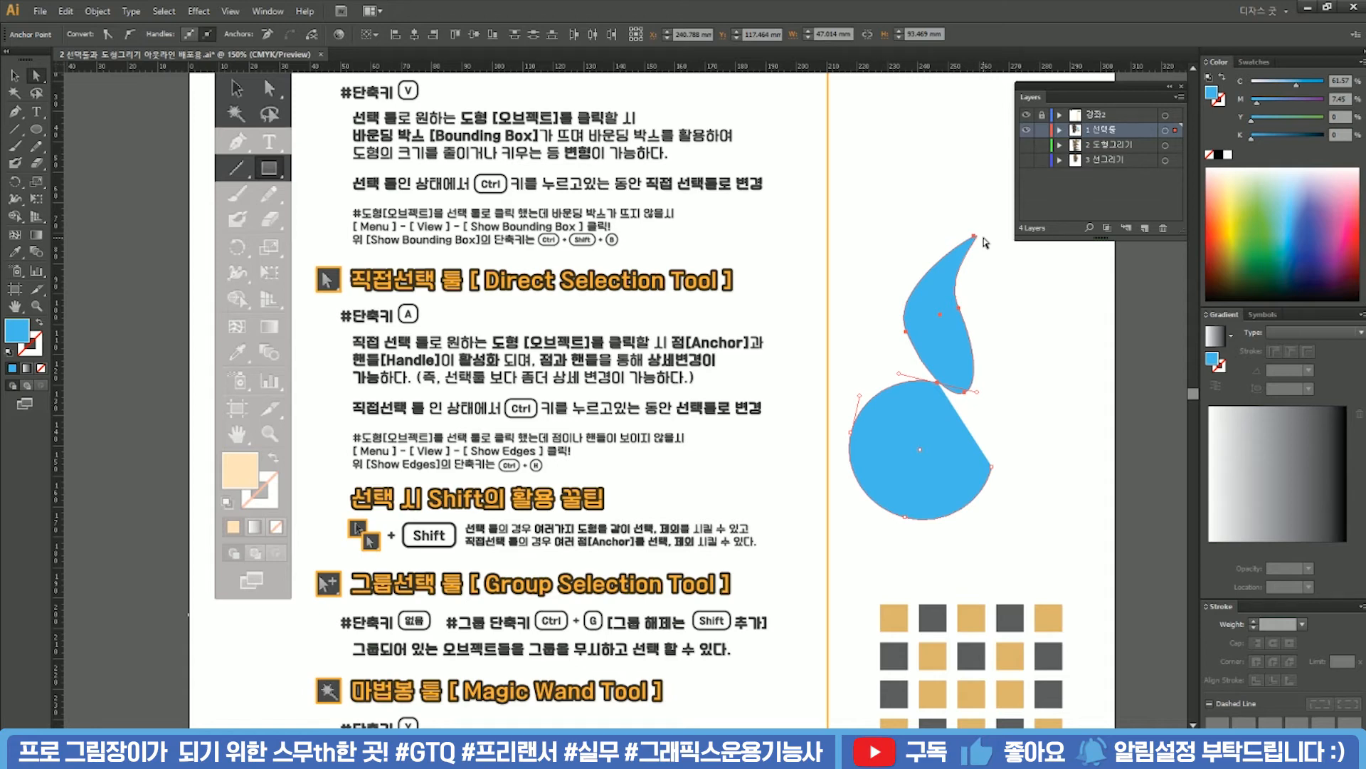
Practise excluding and re-adding individual anchors of the drop shape and the cut circle in the Direct Selection
left_click(938, 383, "shift")
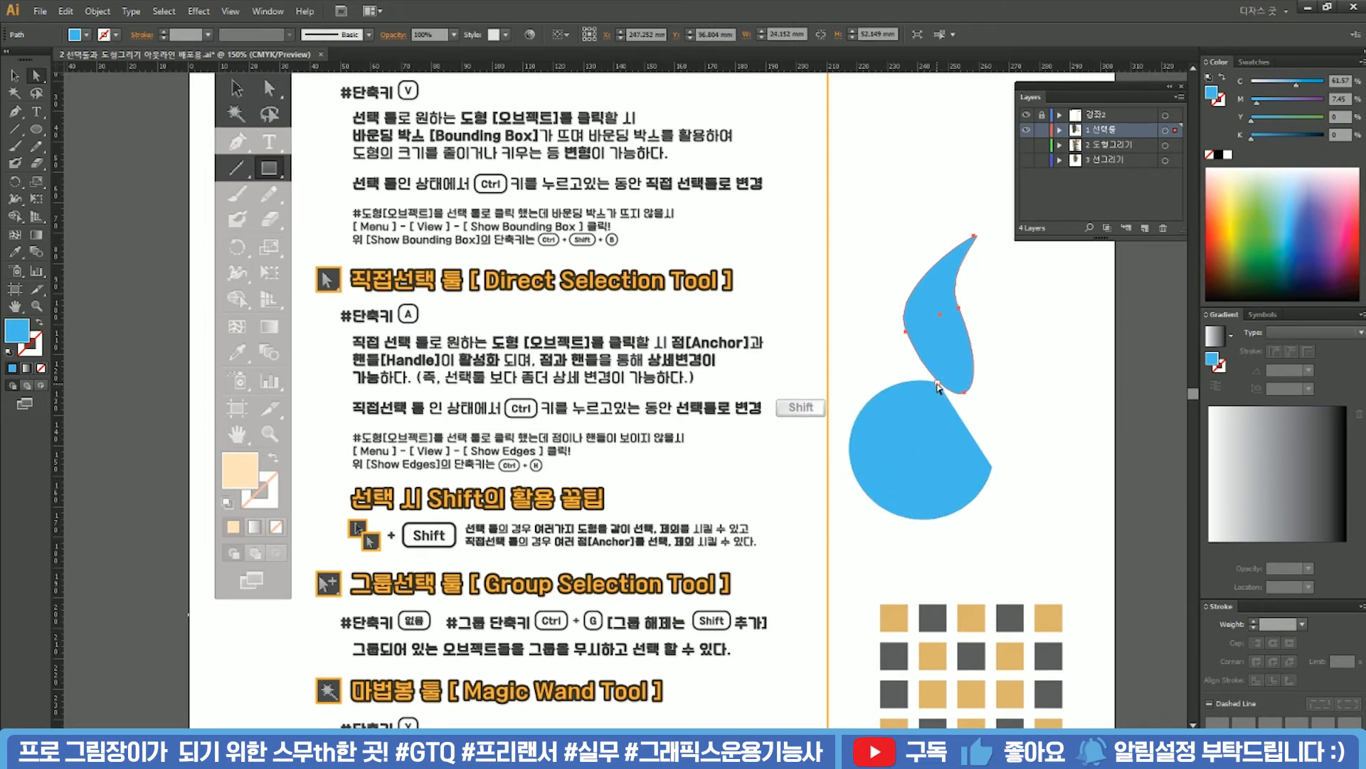
left_click(937, 383, "shift")
left_click(906, 332, "shift")
left_click(965, 391, "shift")
left_click(993, 470, "shift")
left_click(905, 517, "shift")
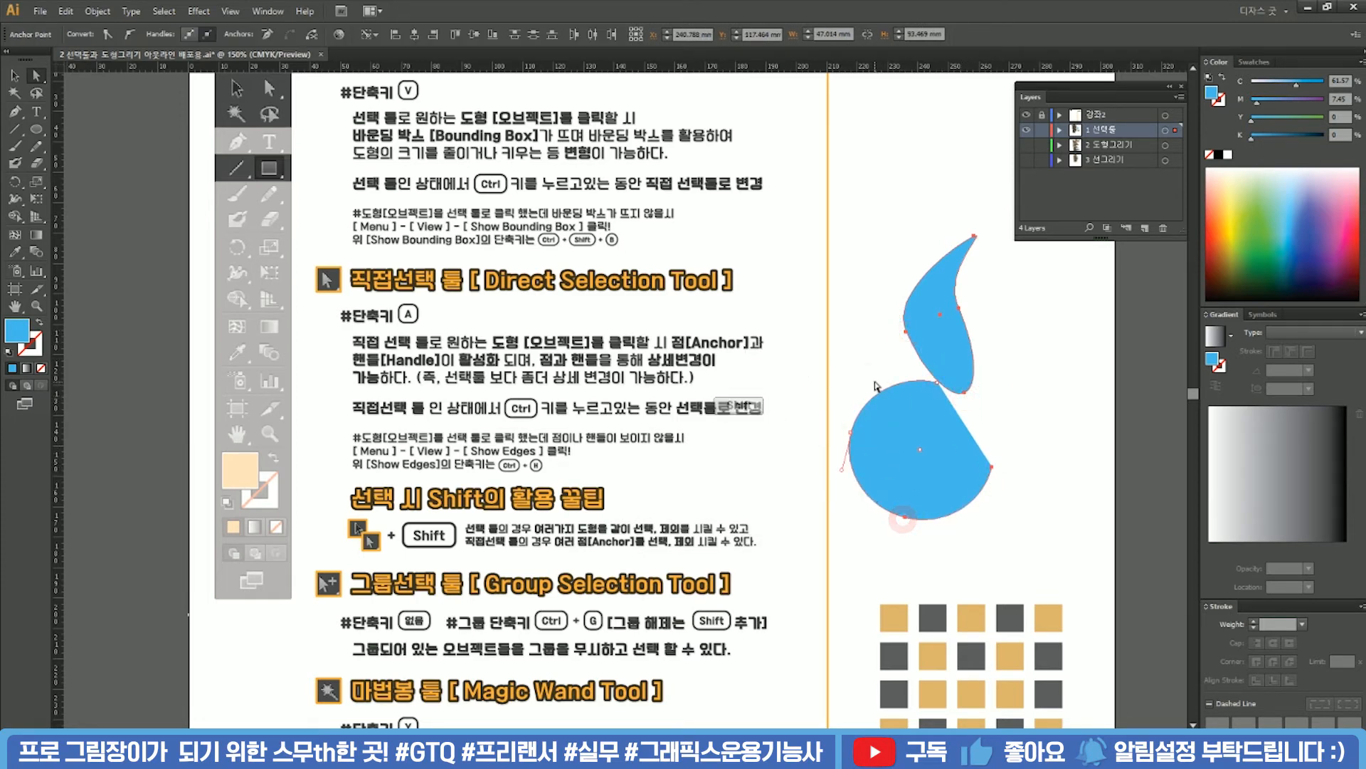
left_click(850, 434, "shift")
left_click(938, 385, "shift")
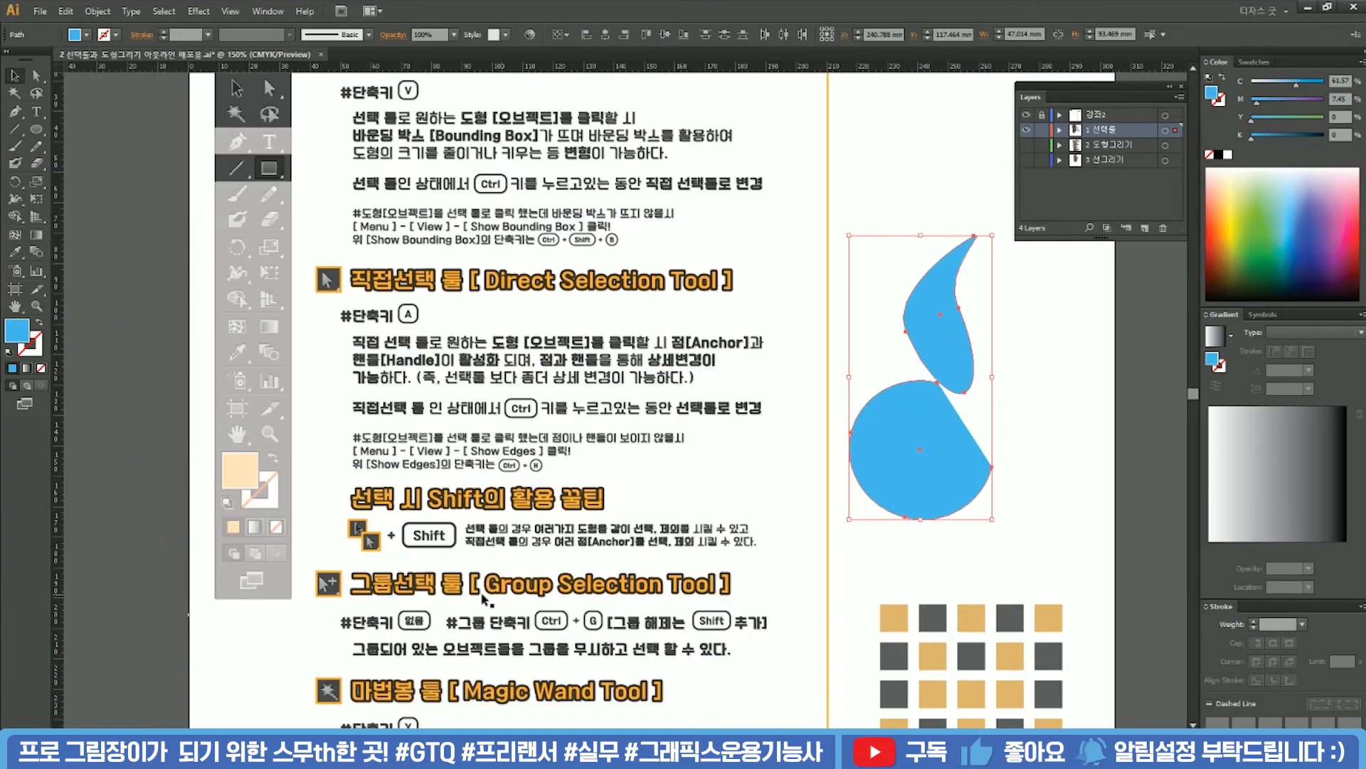
Deselect both blue shapes, look over the remaining selection-tool notes, and activate the Group Selection Tool
scroll(648, 604, "down", 5)
left_click_drag(638, 359, 626, 361)
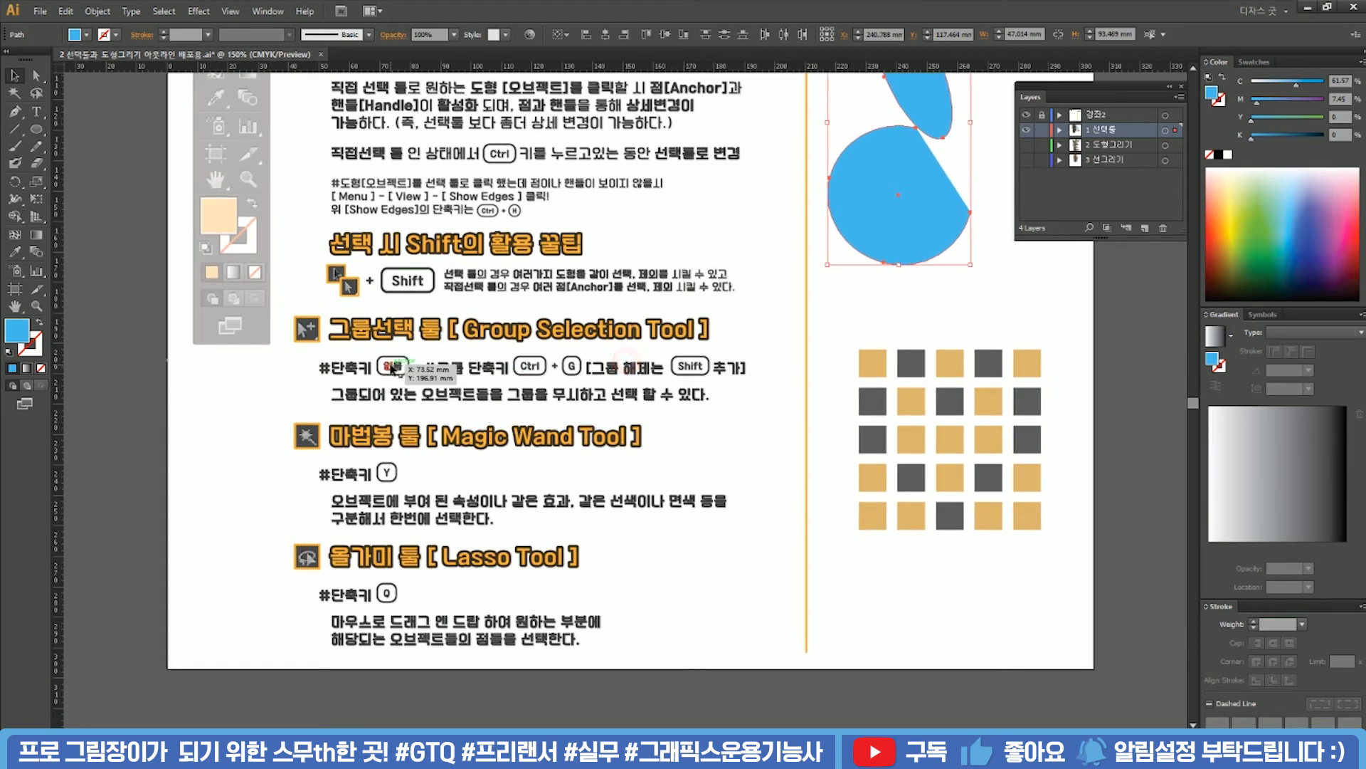
left_click(214, 390)
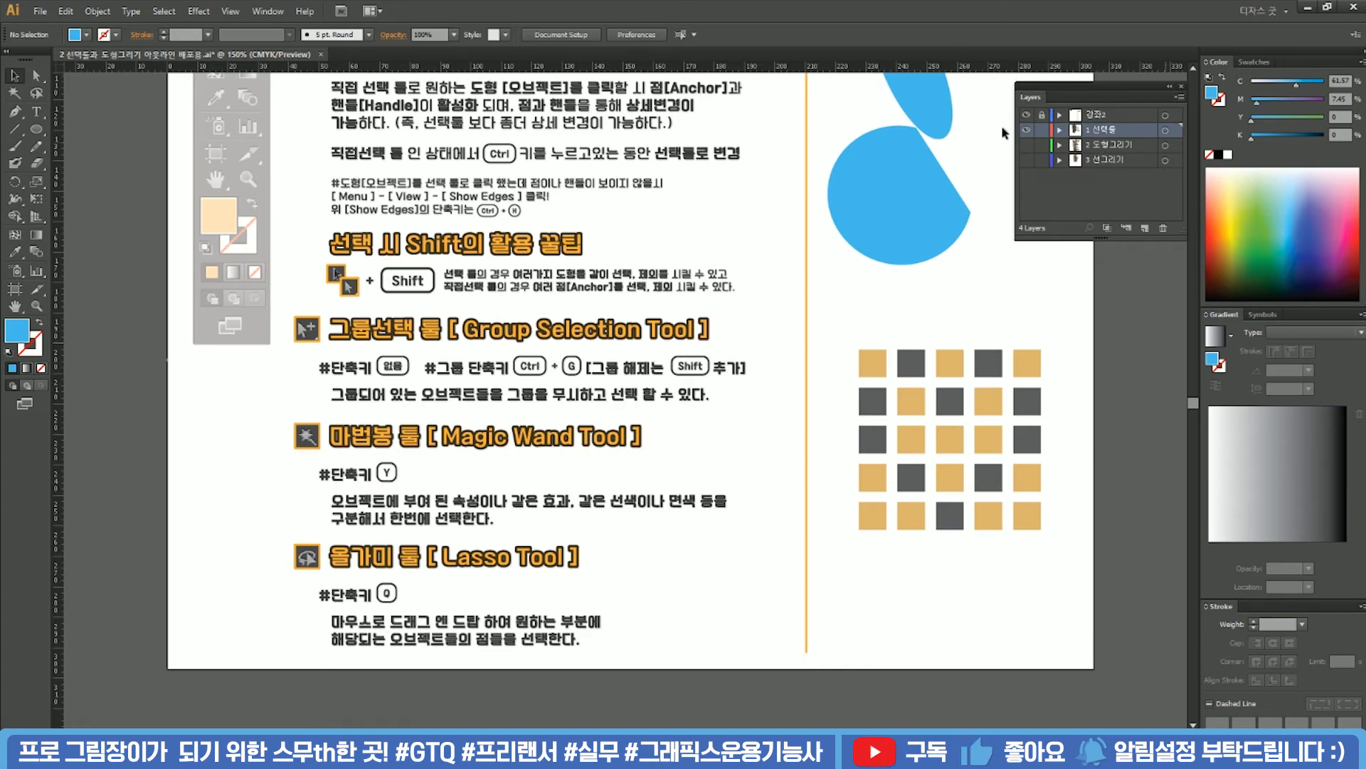
left_click_drag(573, 213, 573, 536)
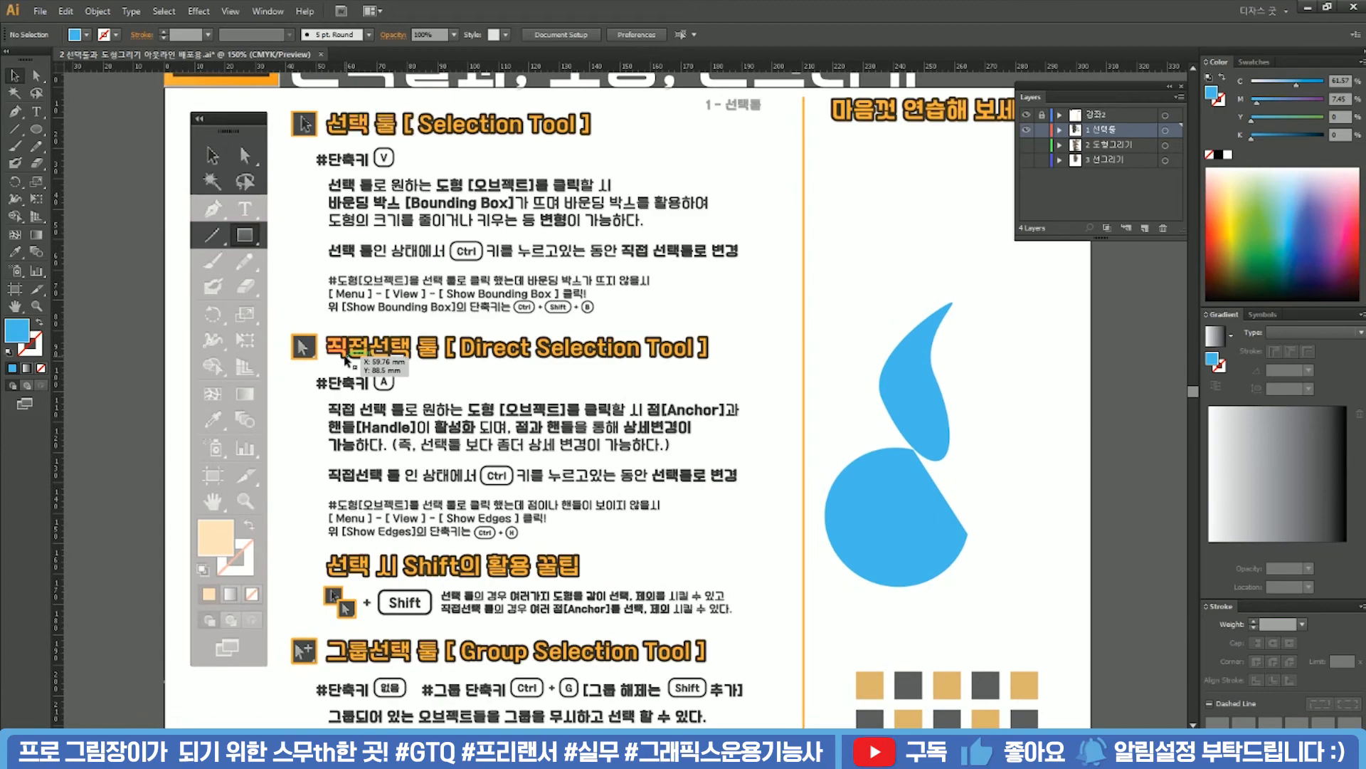
scroll(438, 562, "down", 6)
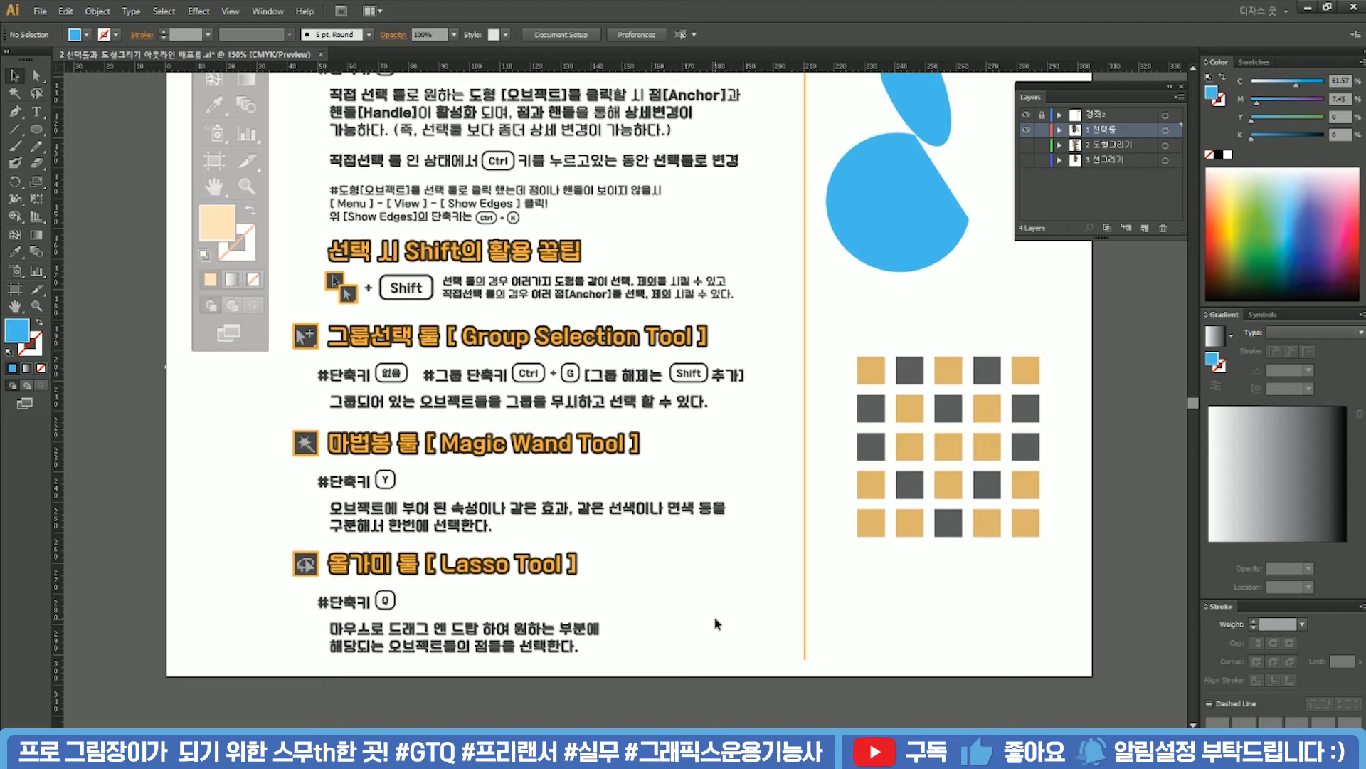
left_click(37, 77)
left_click(37, 83)
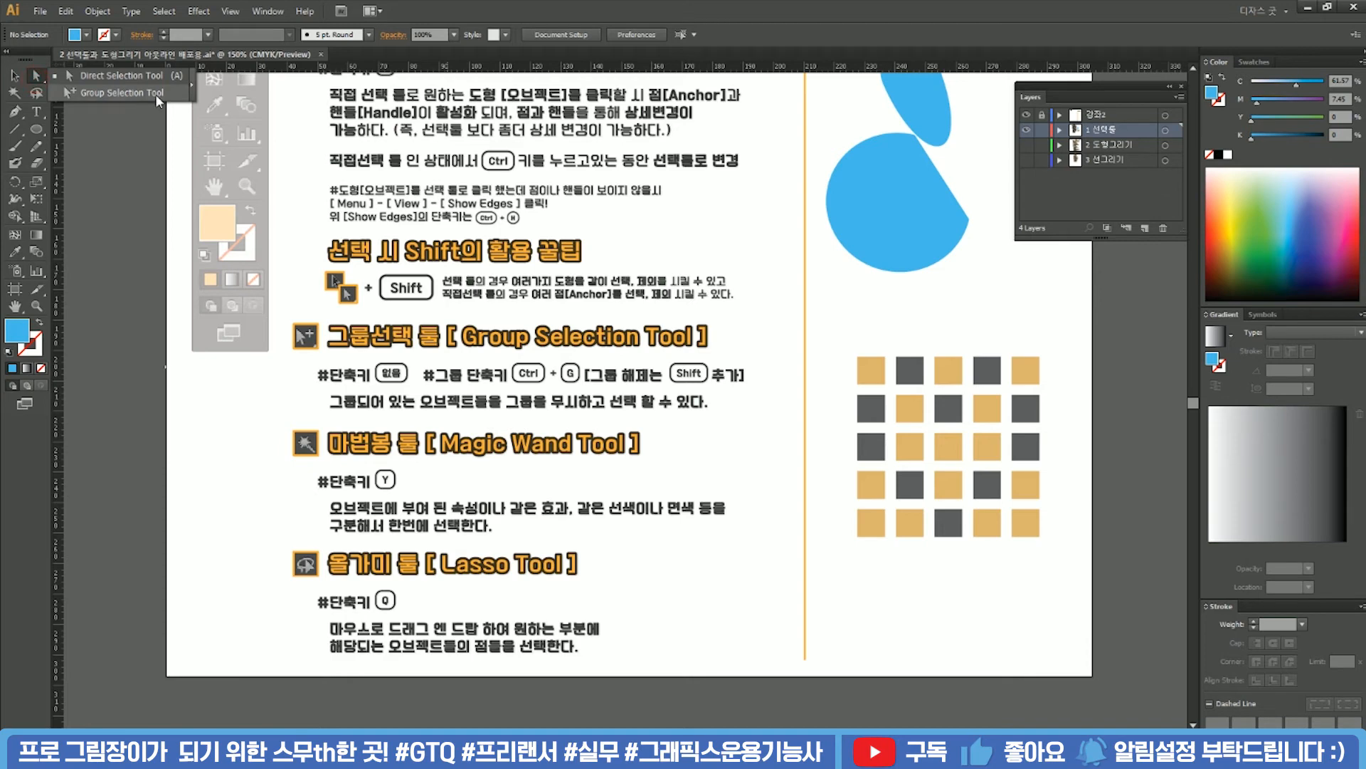
left_click(155, 94)
Select the drop shape and the cut circle together with the Selection Tool, group them, and deselect
left_click(14, 75)
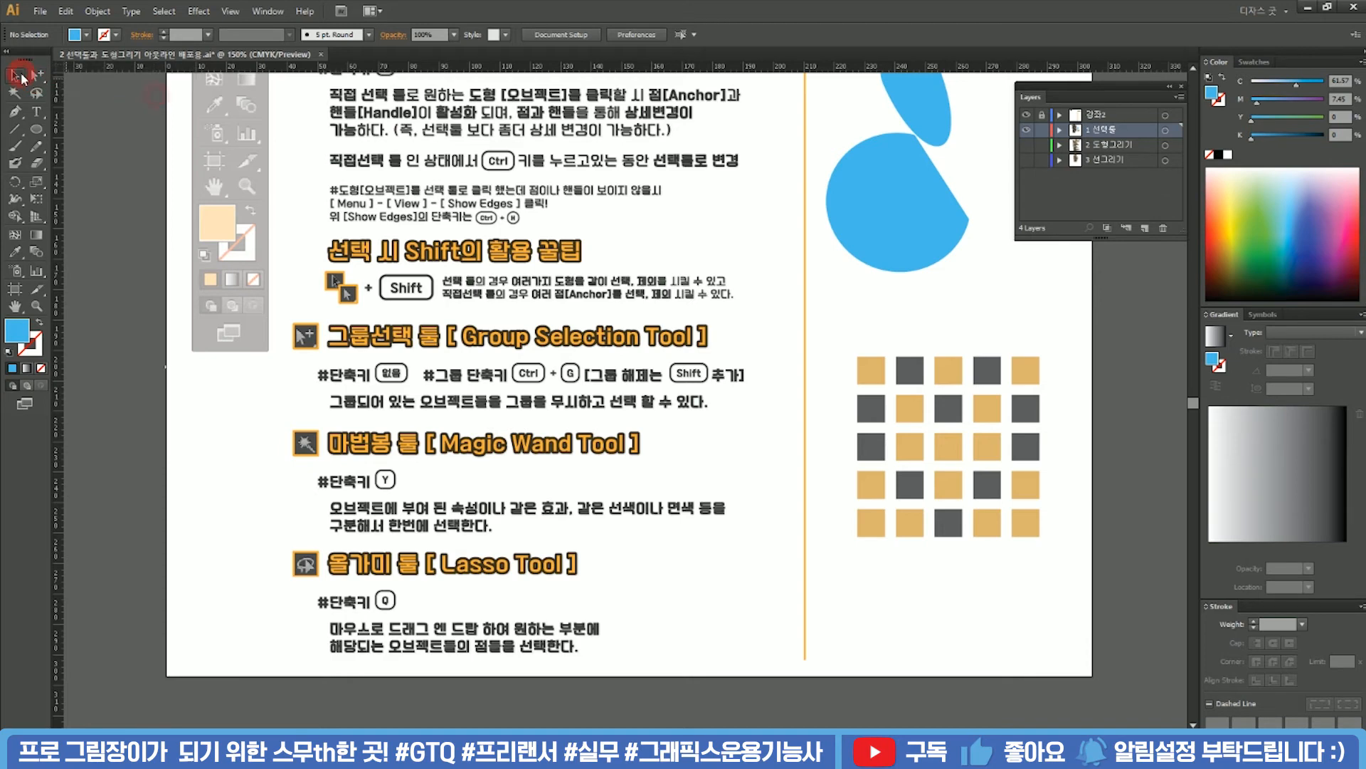
left_click_drag(918, 328, 660, 354)
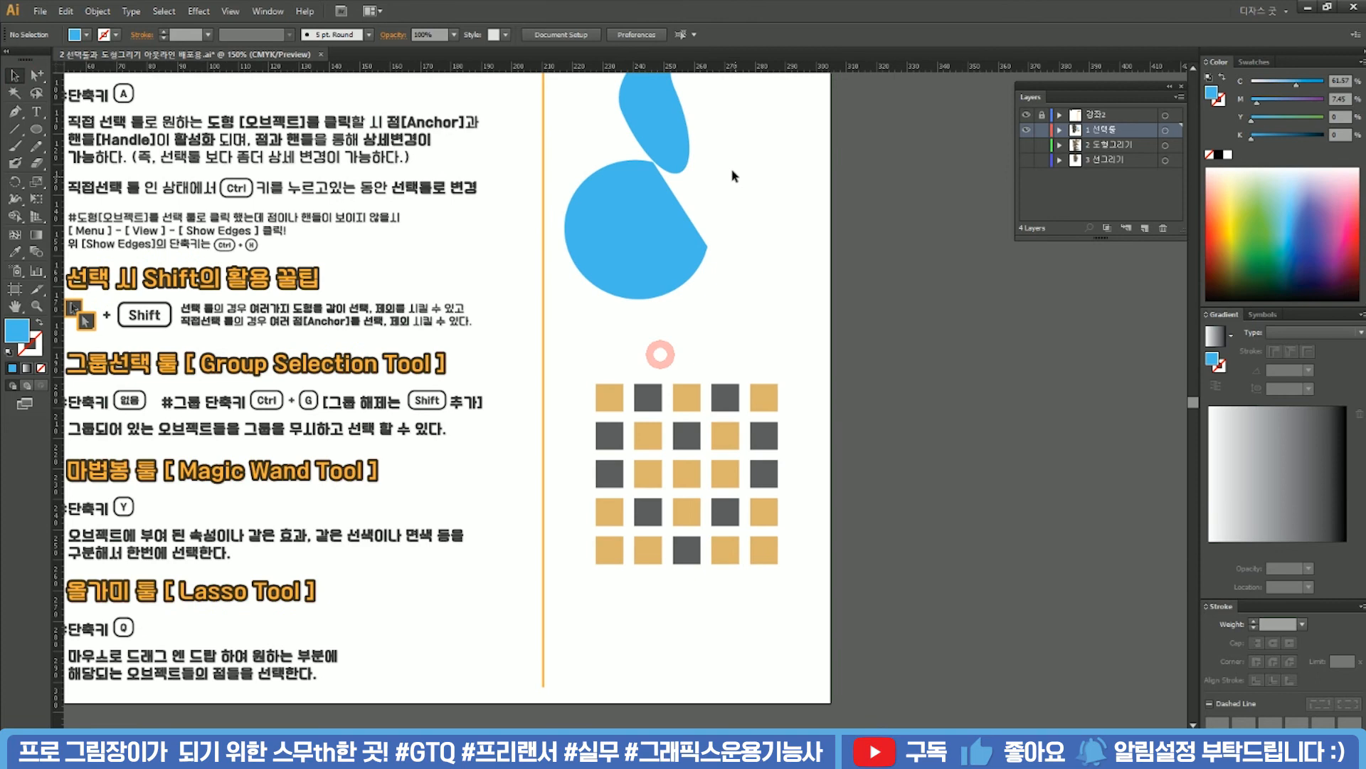
left_click(664, 138)
left_click(642, 204, "shift")
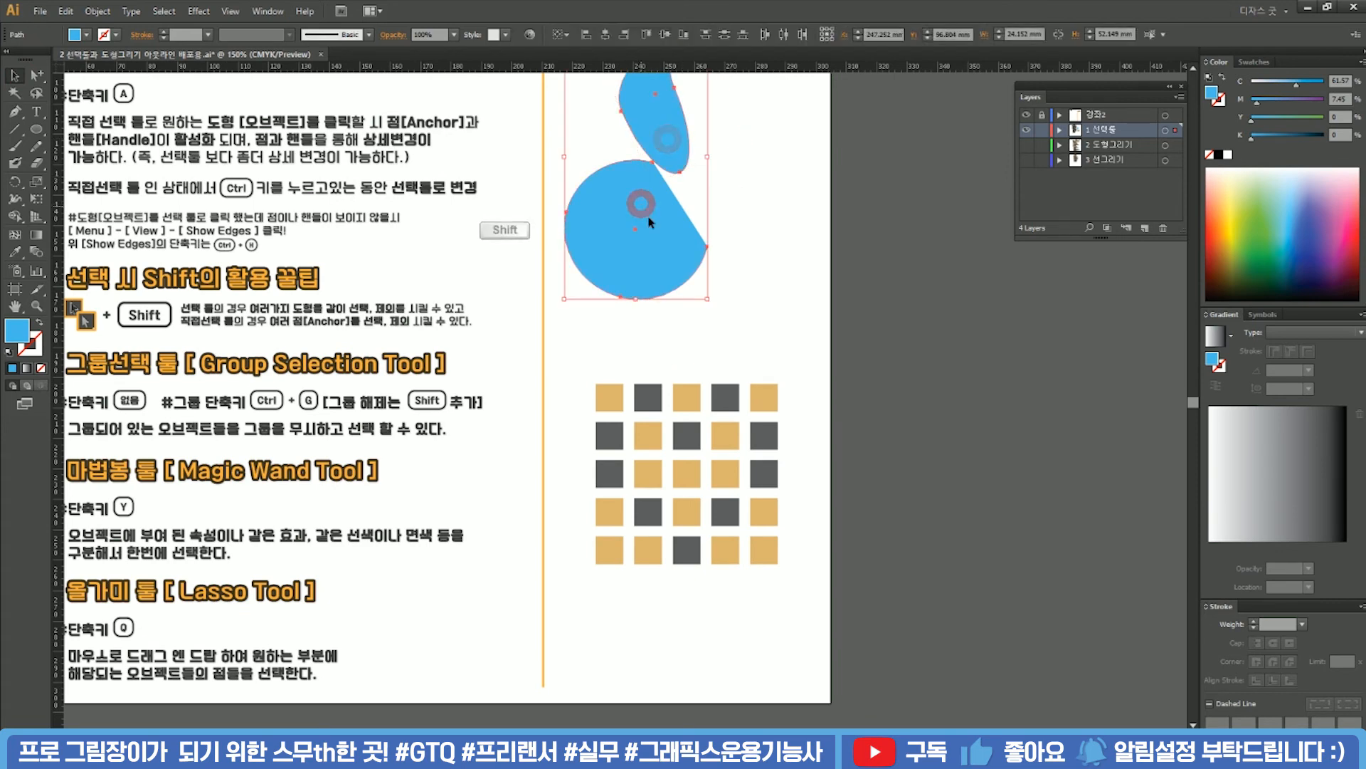
right_click(654, 138)
left_click(694, 207)
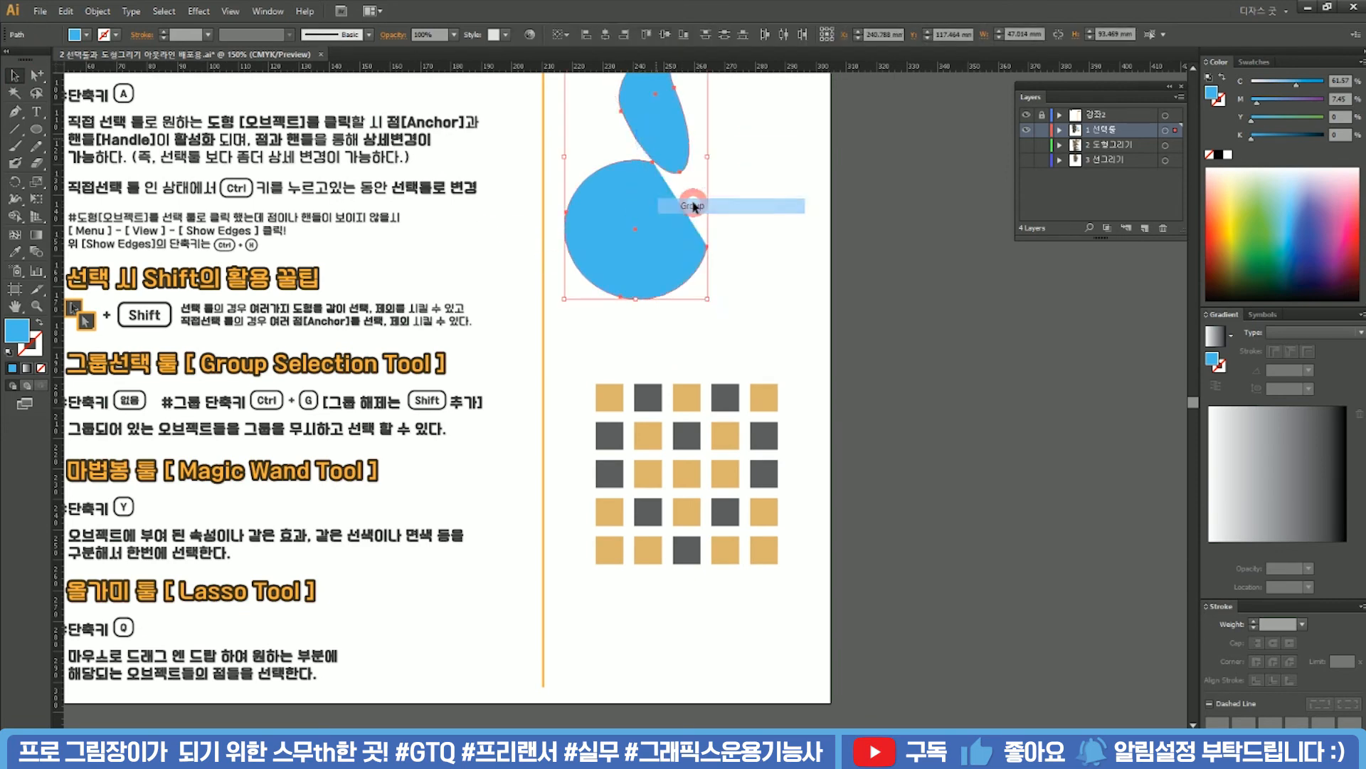
left_click(742, 373)
Select the blue group as a whole with the Selection Tool and deselect it
left_click(14, 76)
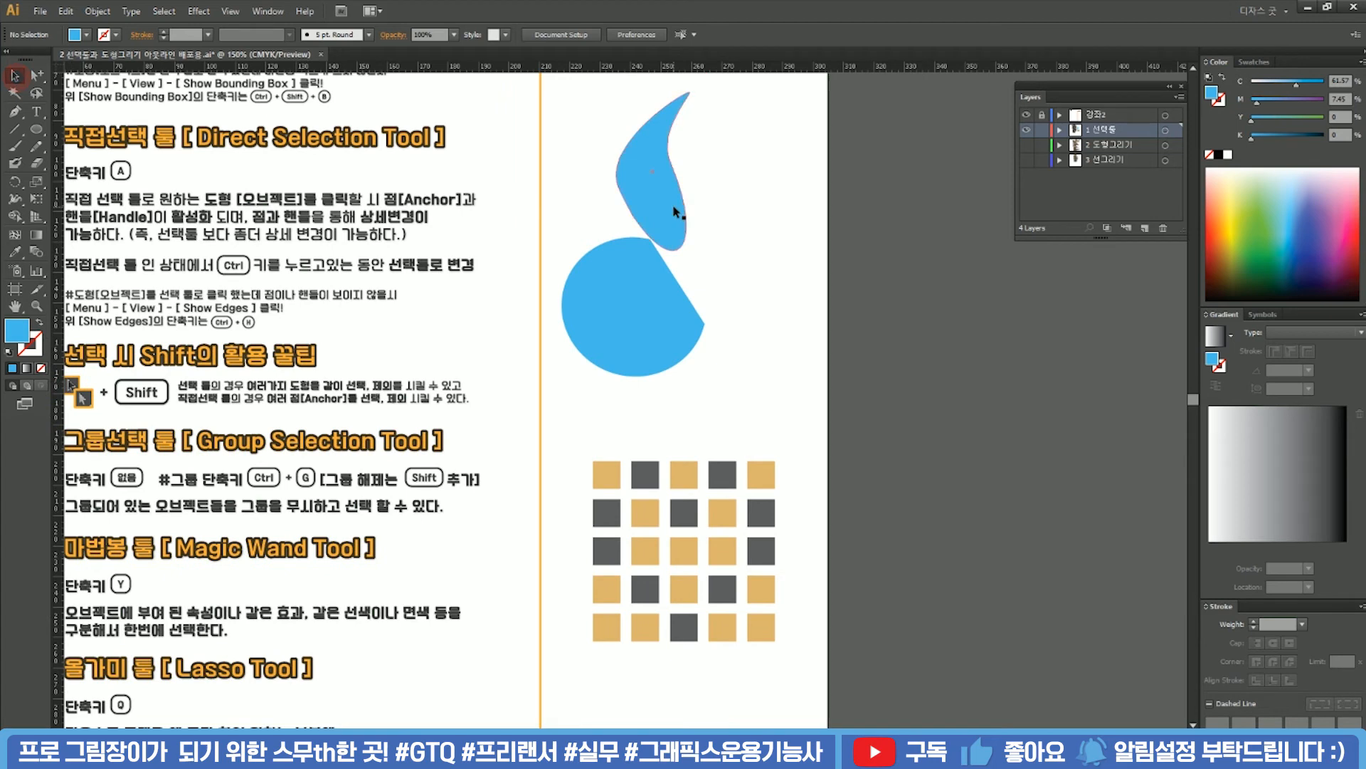
left_click(674, 209)
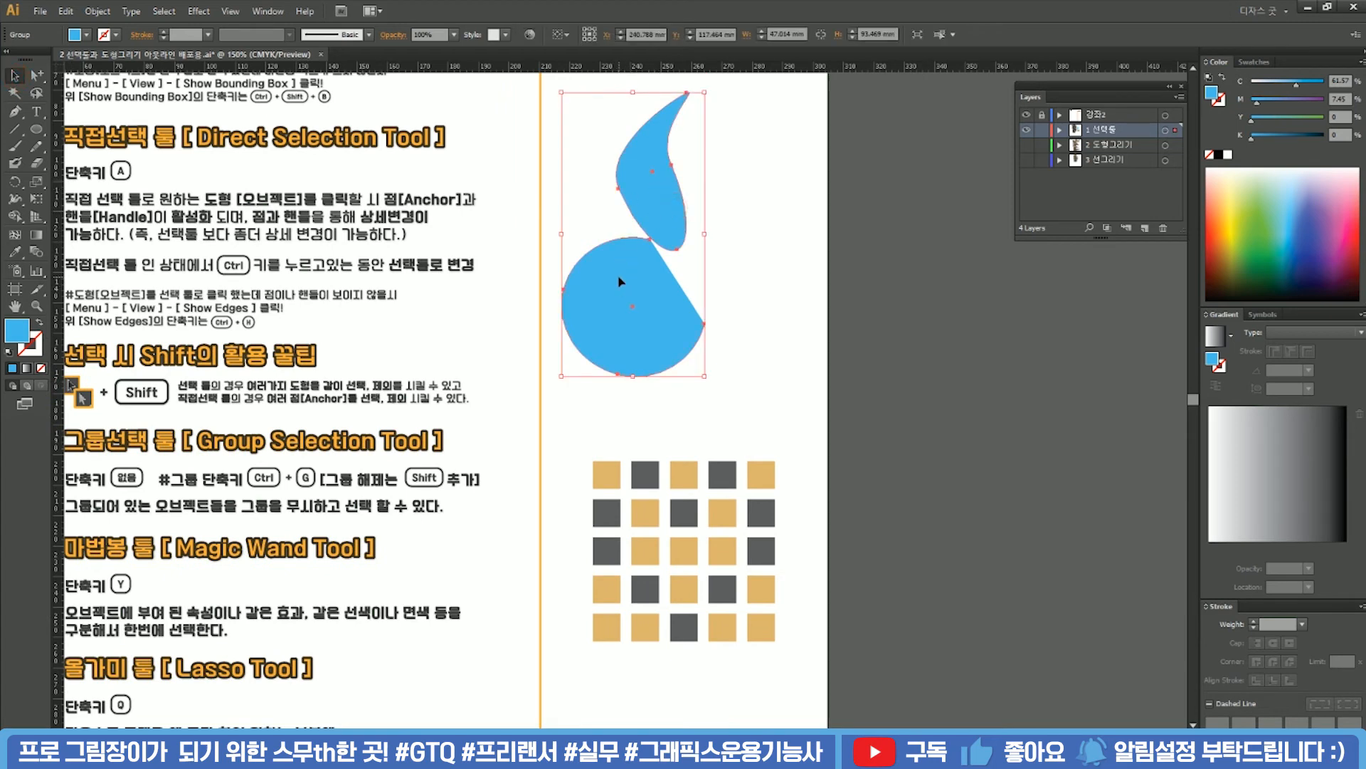
left_click(621, 223)
Practise selecting the cut circle and the drop shape individually inside their group with the Group Selection Tool
left_click(37, 75)
left_click(655, 309)
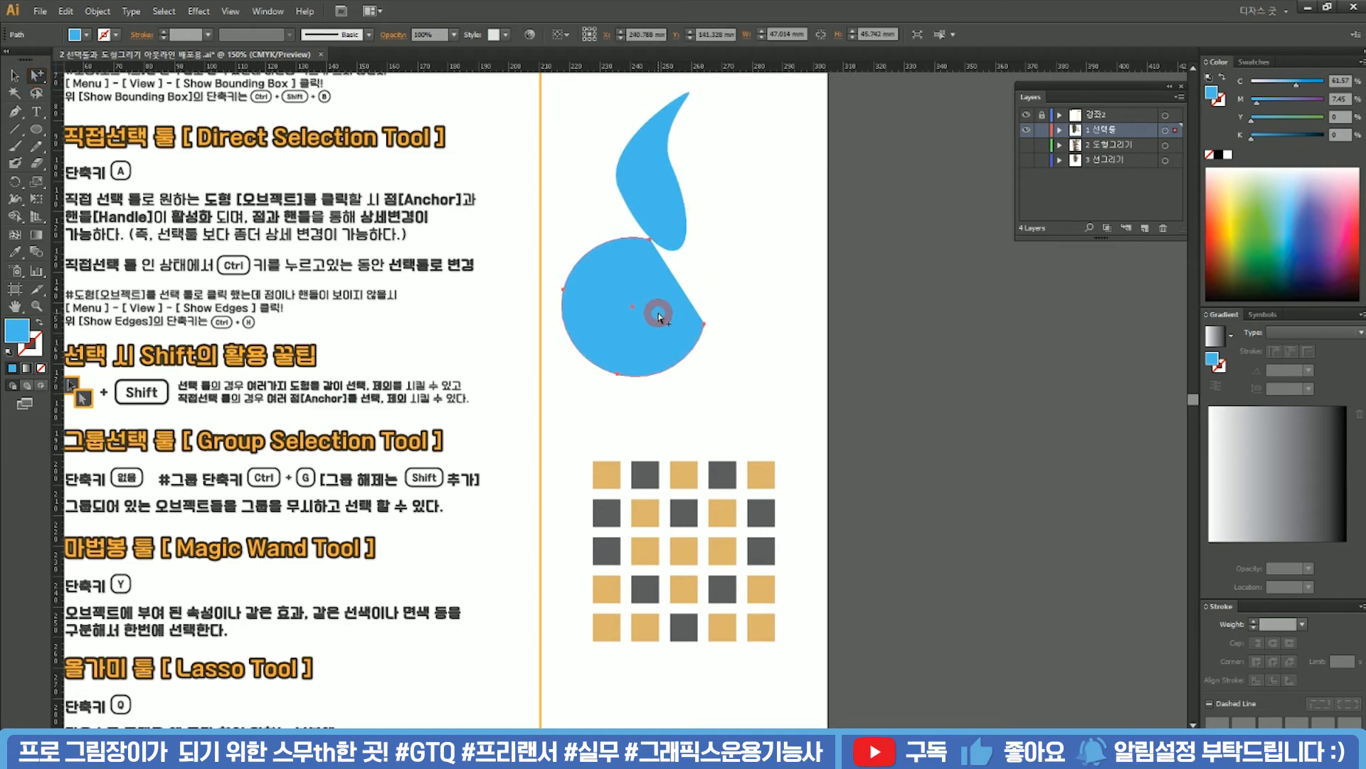
left_click(754, 322)
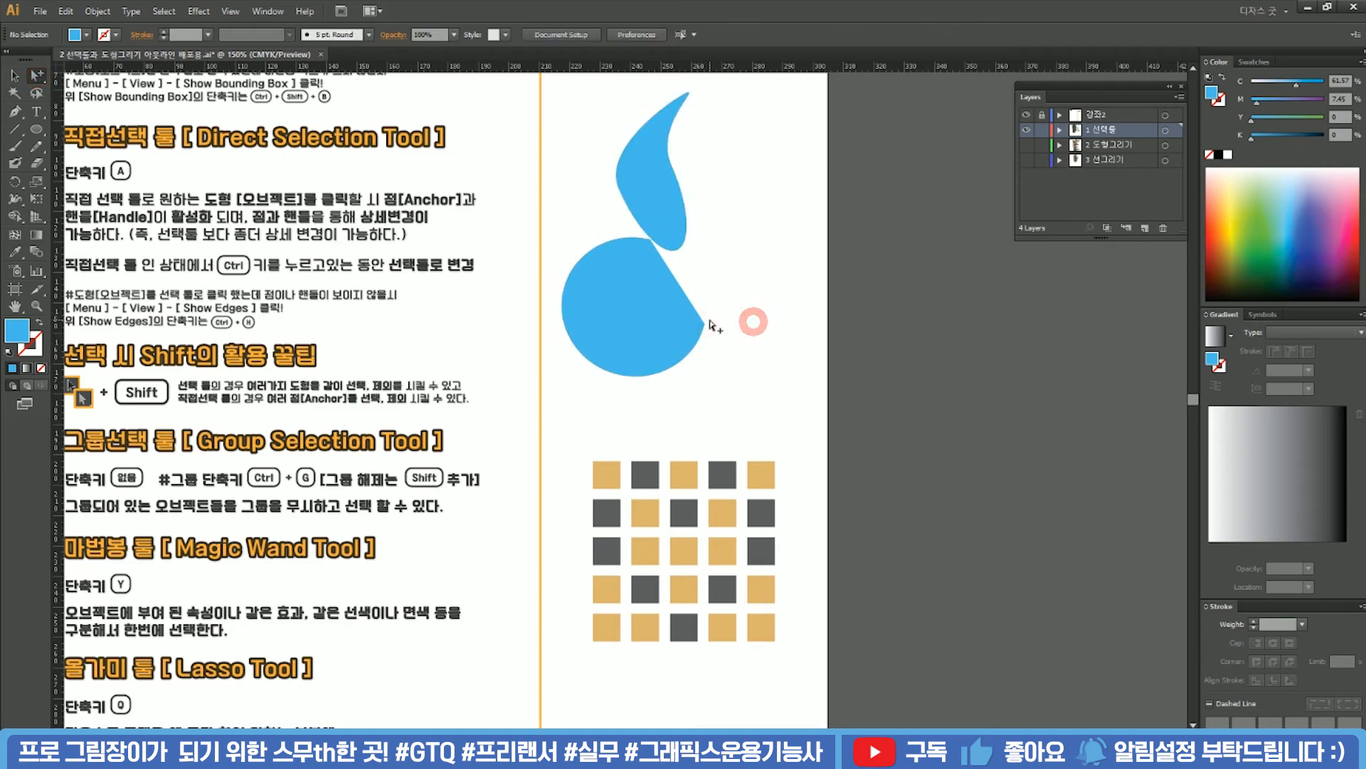
left_click(706, 325)
left_click(667, 206)
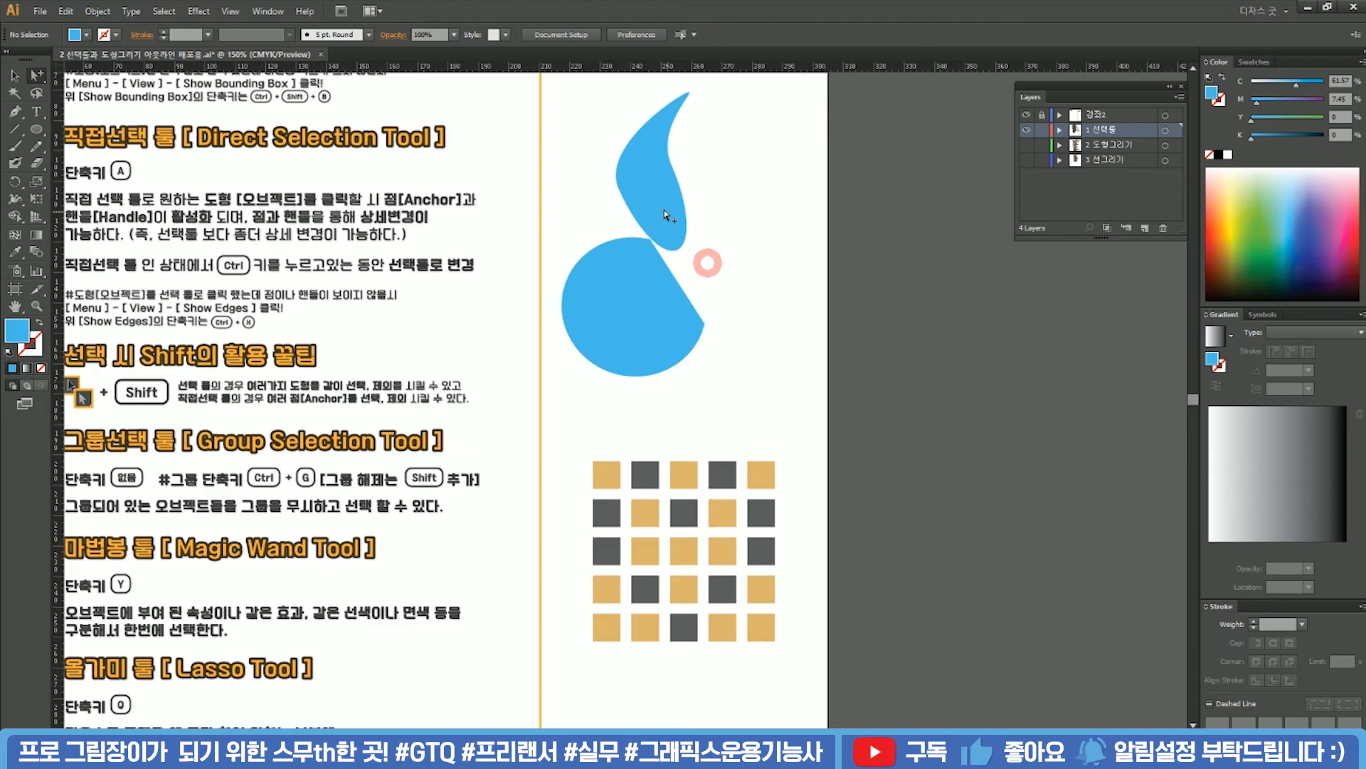
left_click(664, 288)
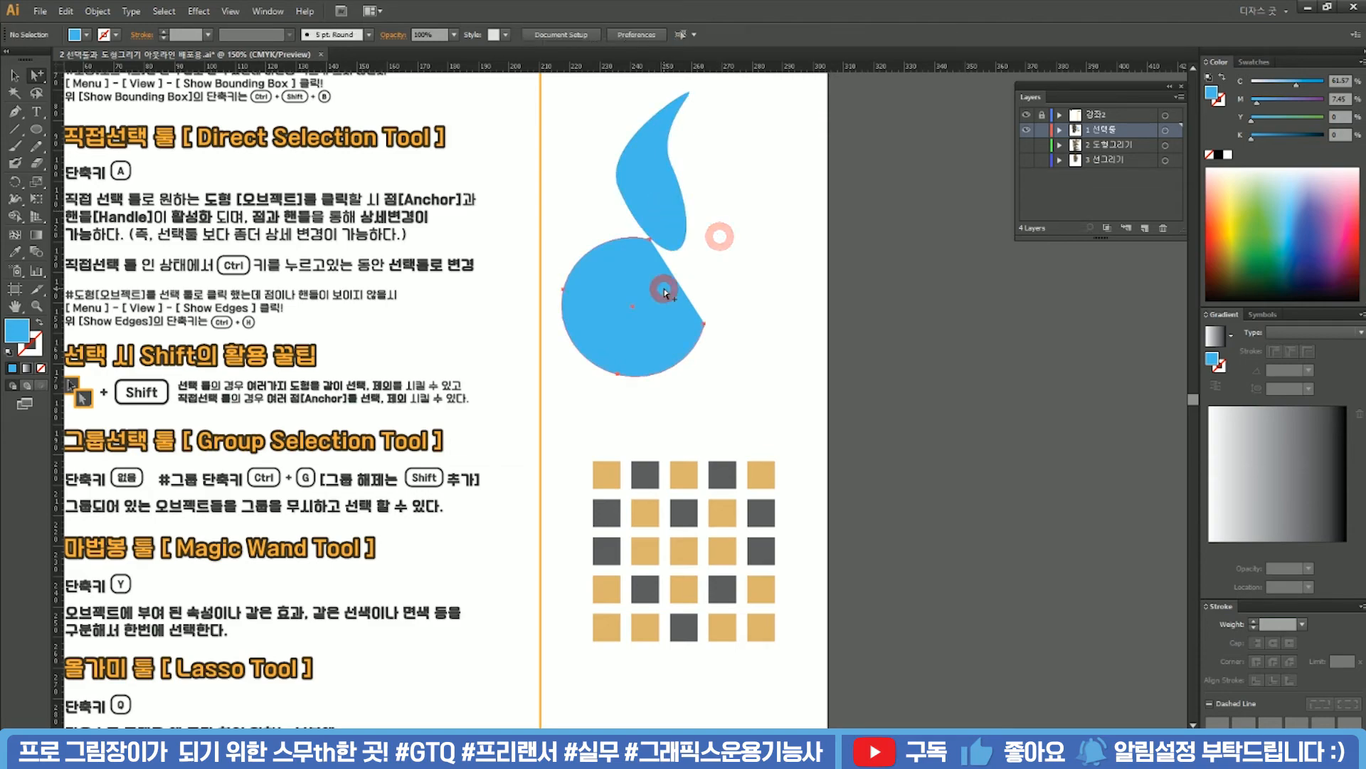
Select several dark squares of the grid one by one, select the whole grid with a marquee, and deselect everything
left_click_drag(459, 342, 554, 267)
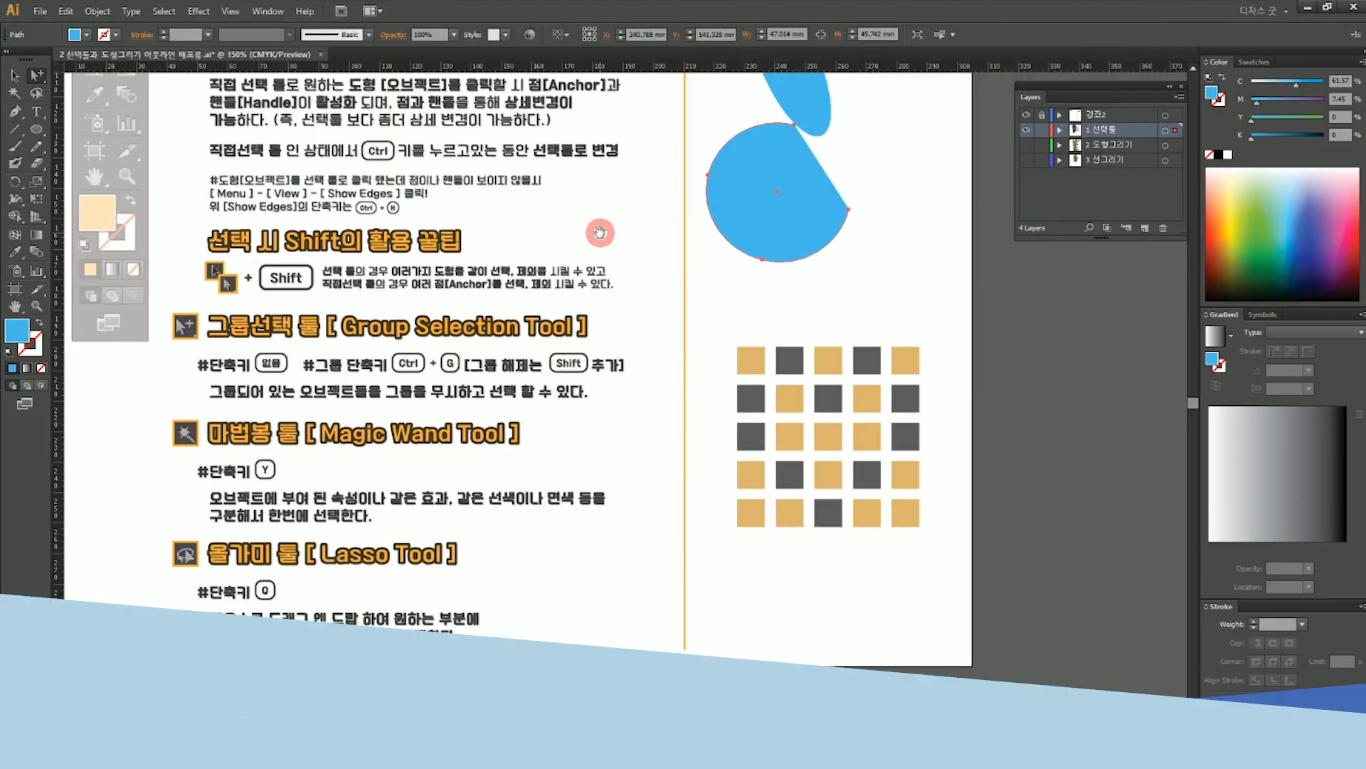
key("v")
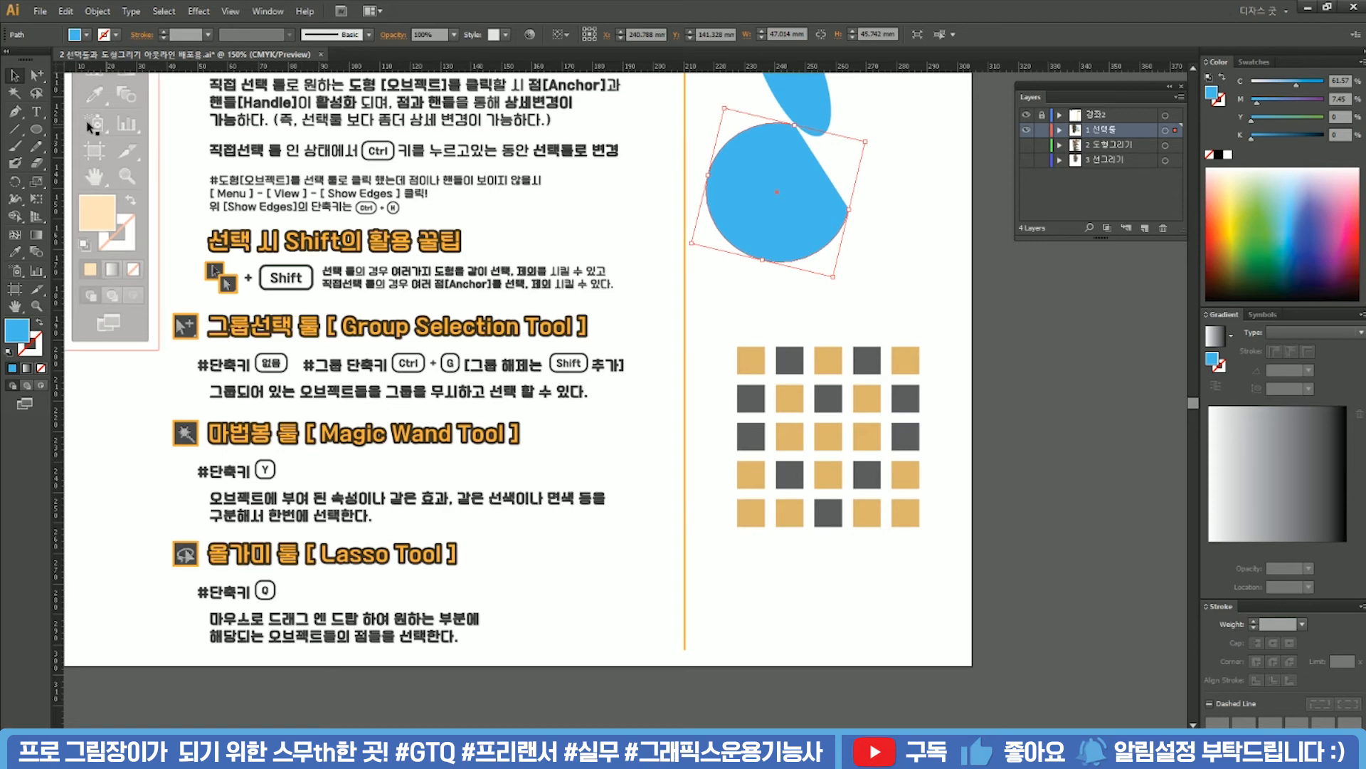
left_click(17, 93)
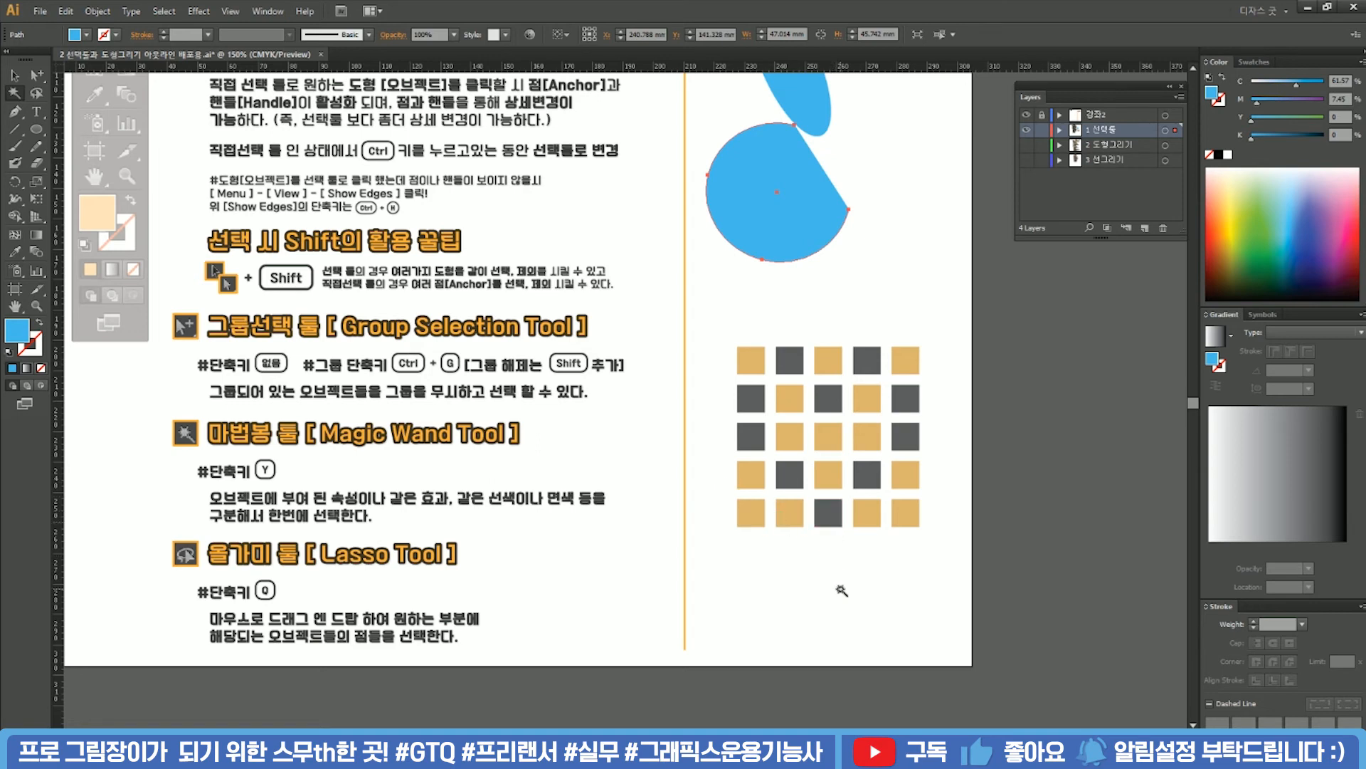
left_click(14, 75)
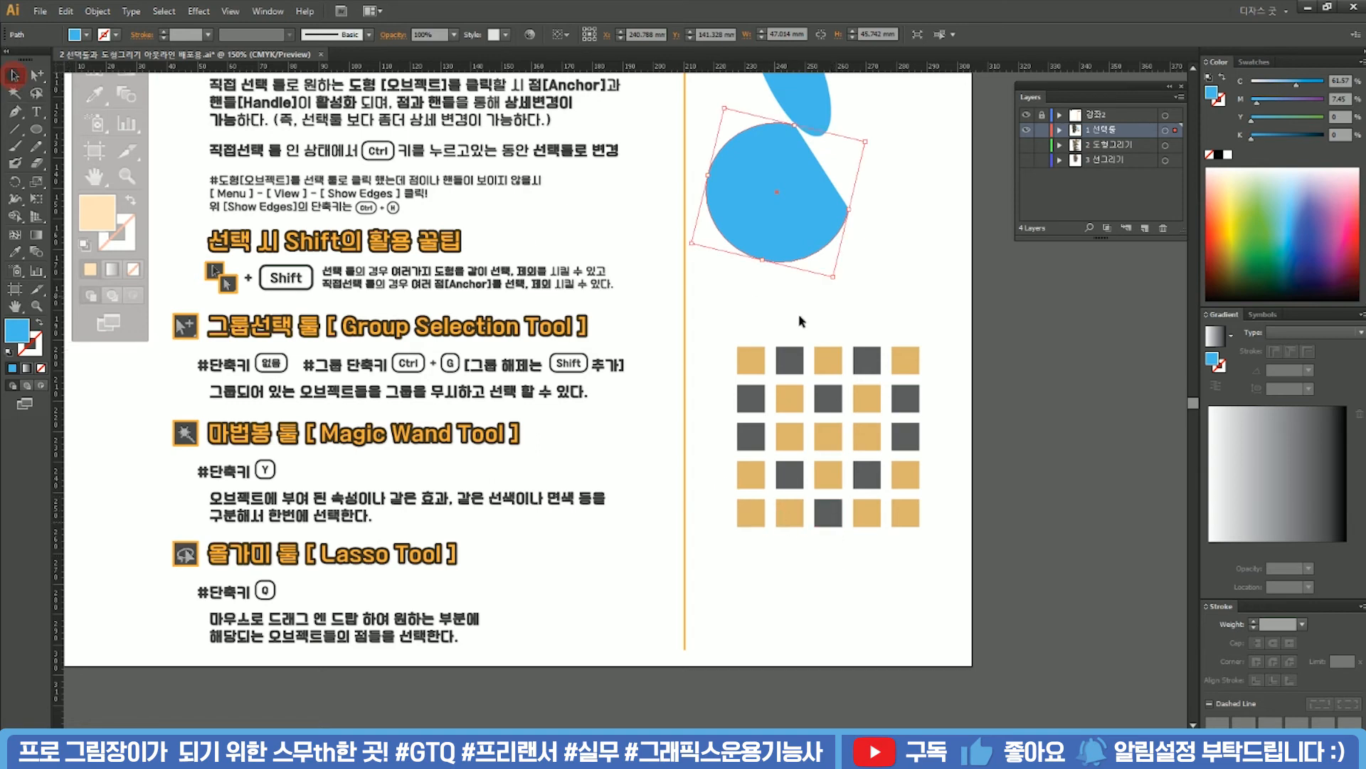
left_click(831, 507)
left_click(789, 474, "shift")
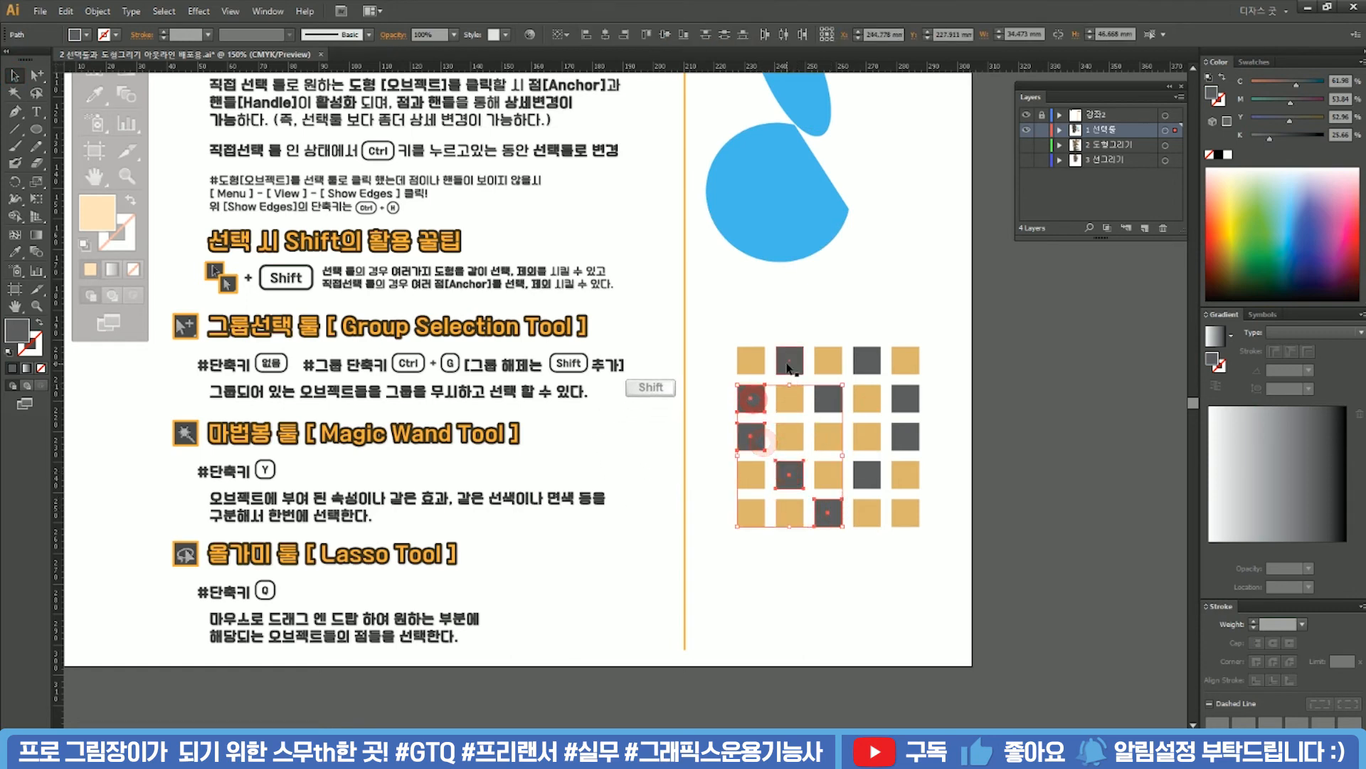
left_click(834, 321)
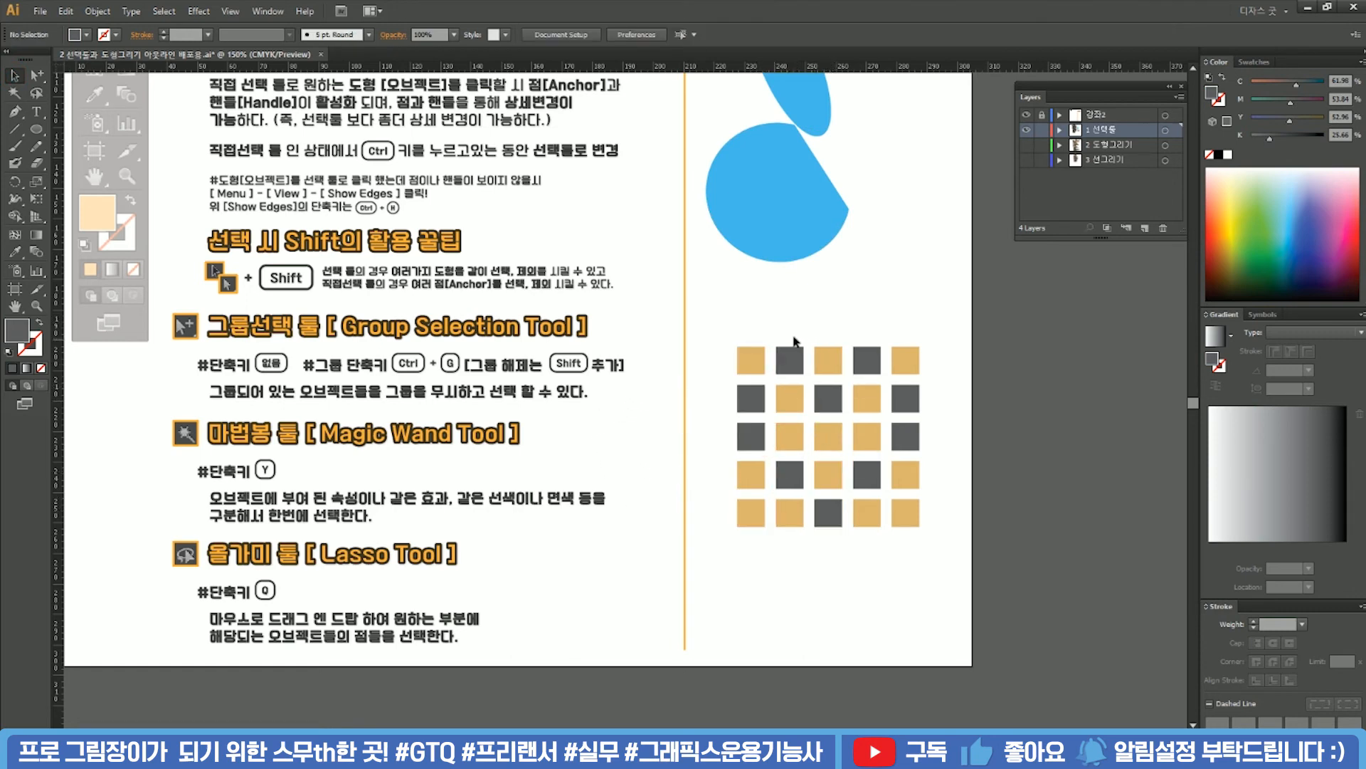
left_click_drag(726, 318, 973, 560)
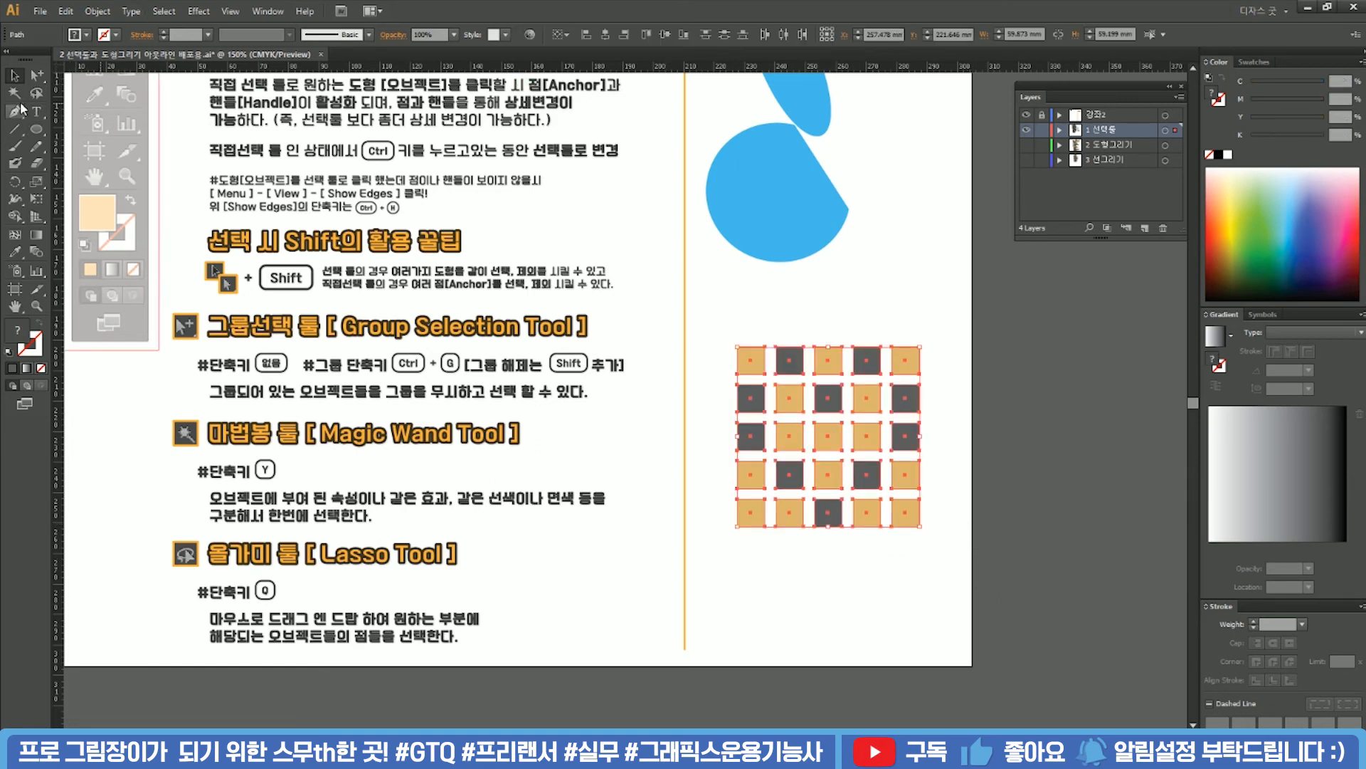
left_click(709, 314)
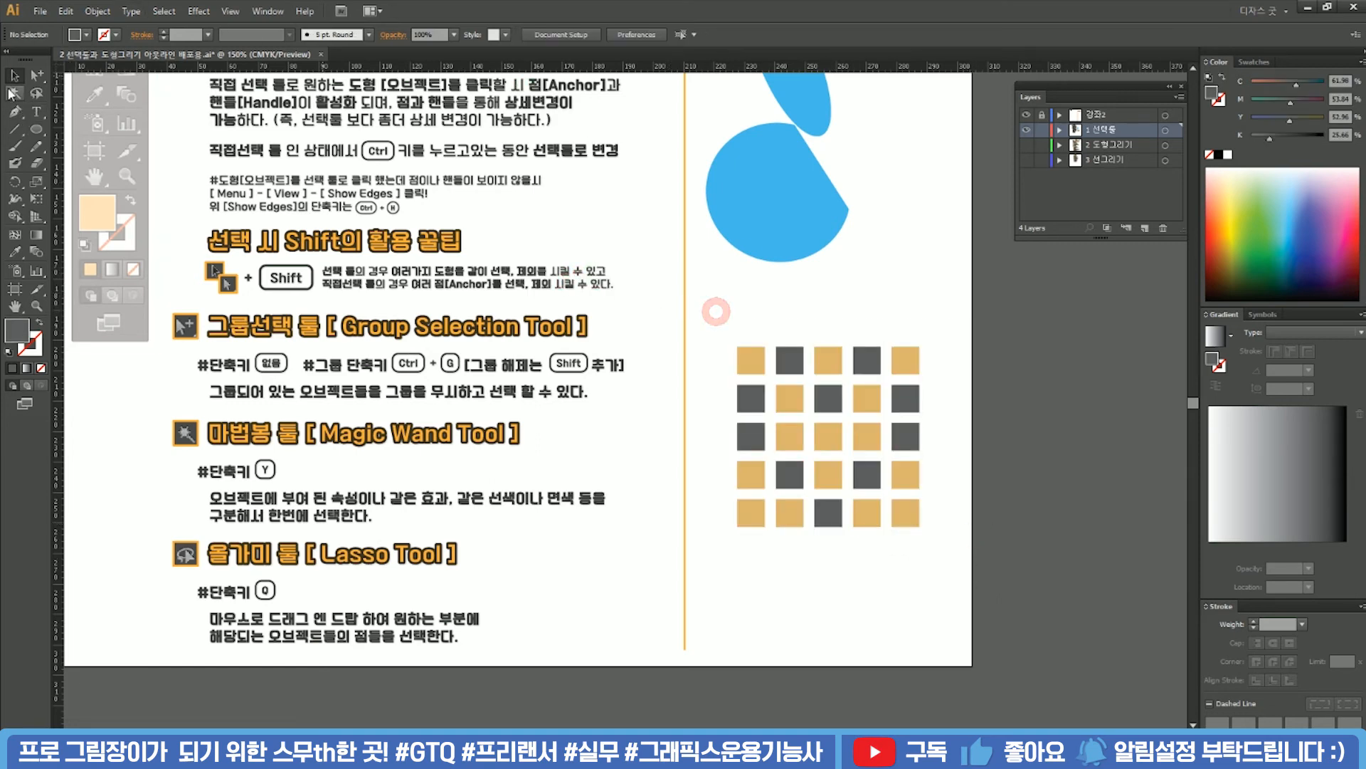
Use the Magic Wand Tool to select all dark grey squares at once and all tan squares instead
left_click(14, 92)
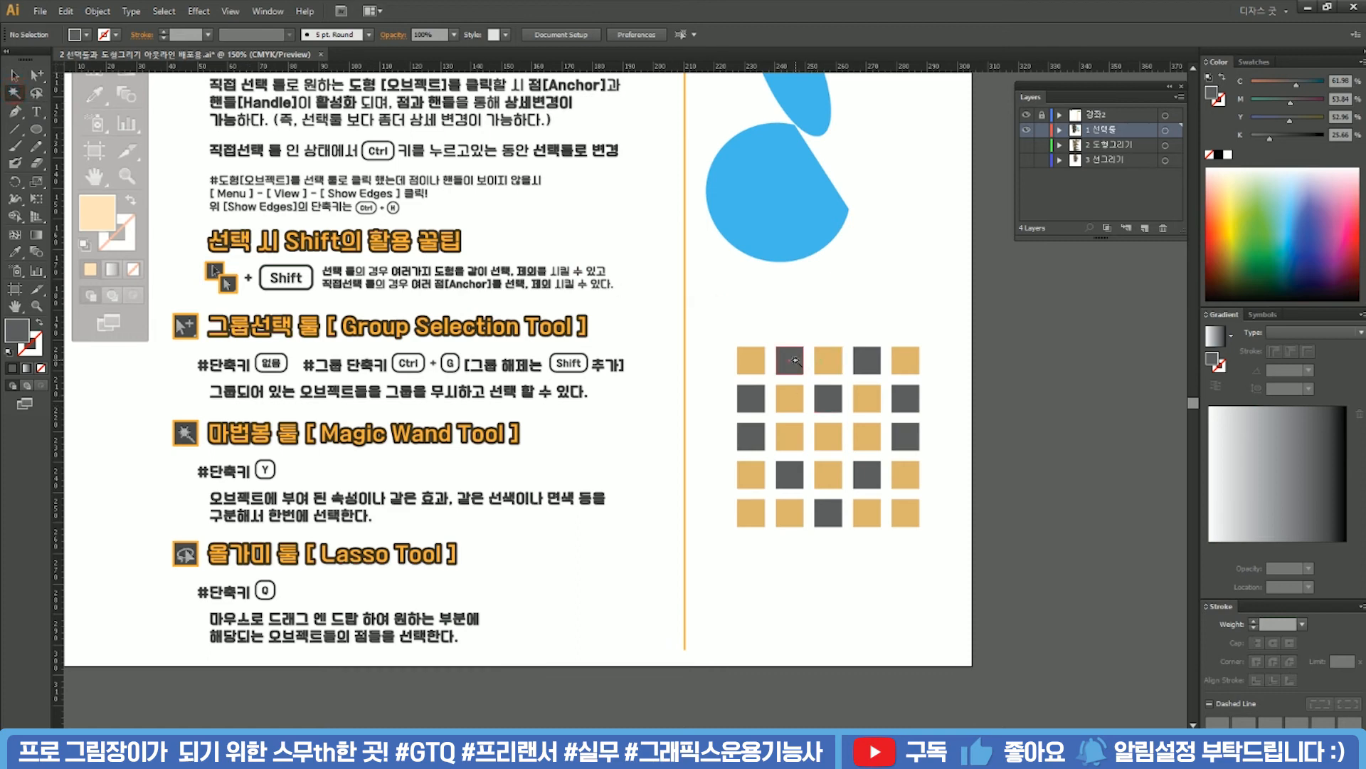
left_click(783, 366)
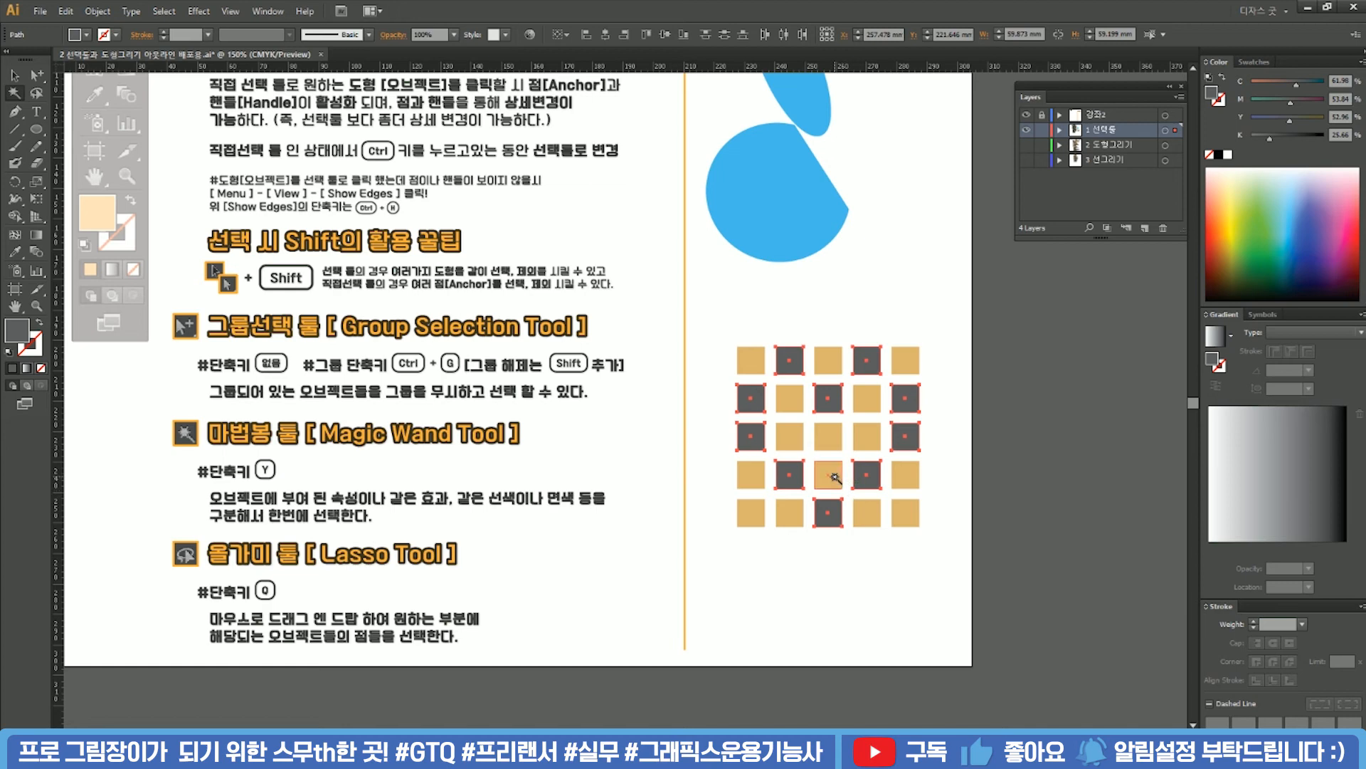
left_click(833, 477)
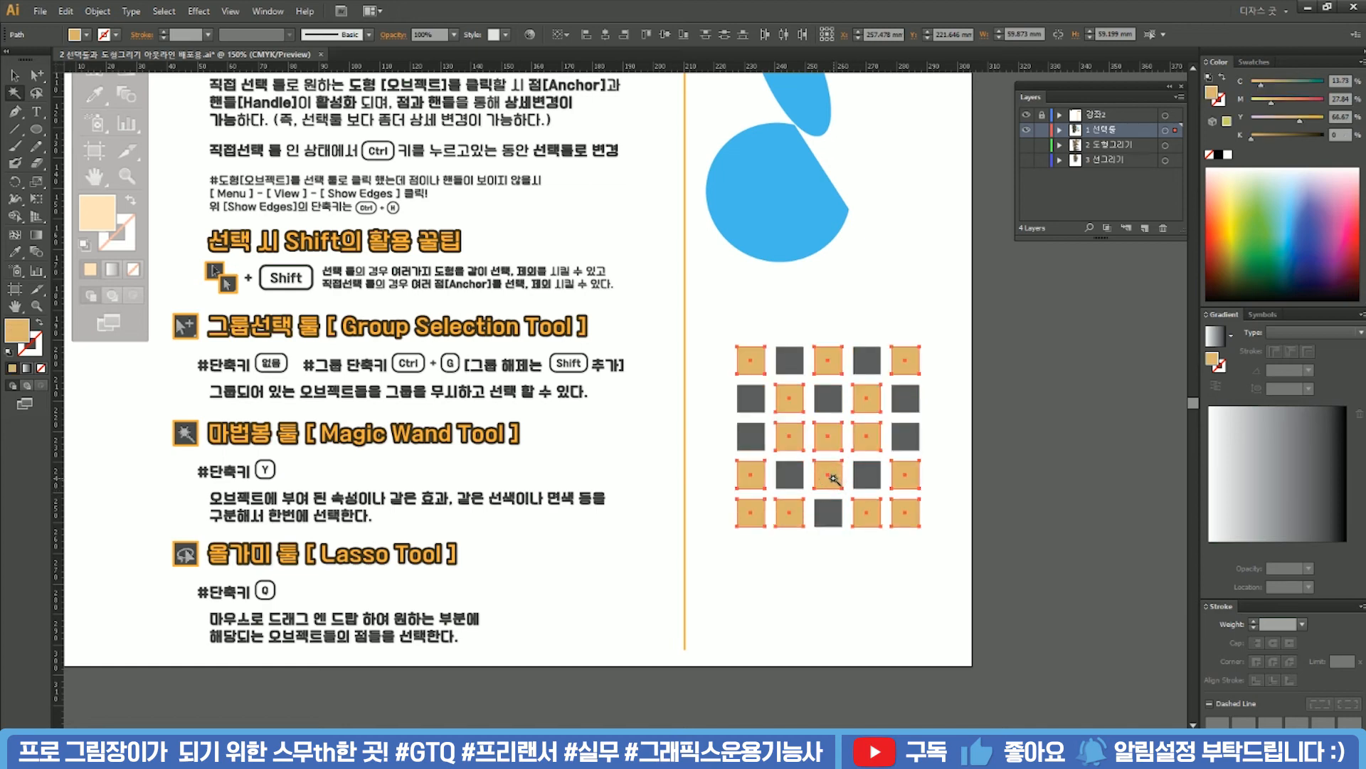
Deselect the tan squares and select the entire grid of squares with a Selection Tool marquee
left_click(14, 75)
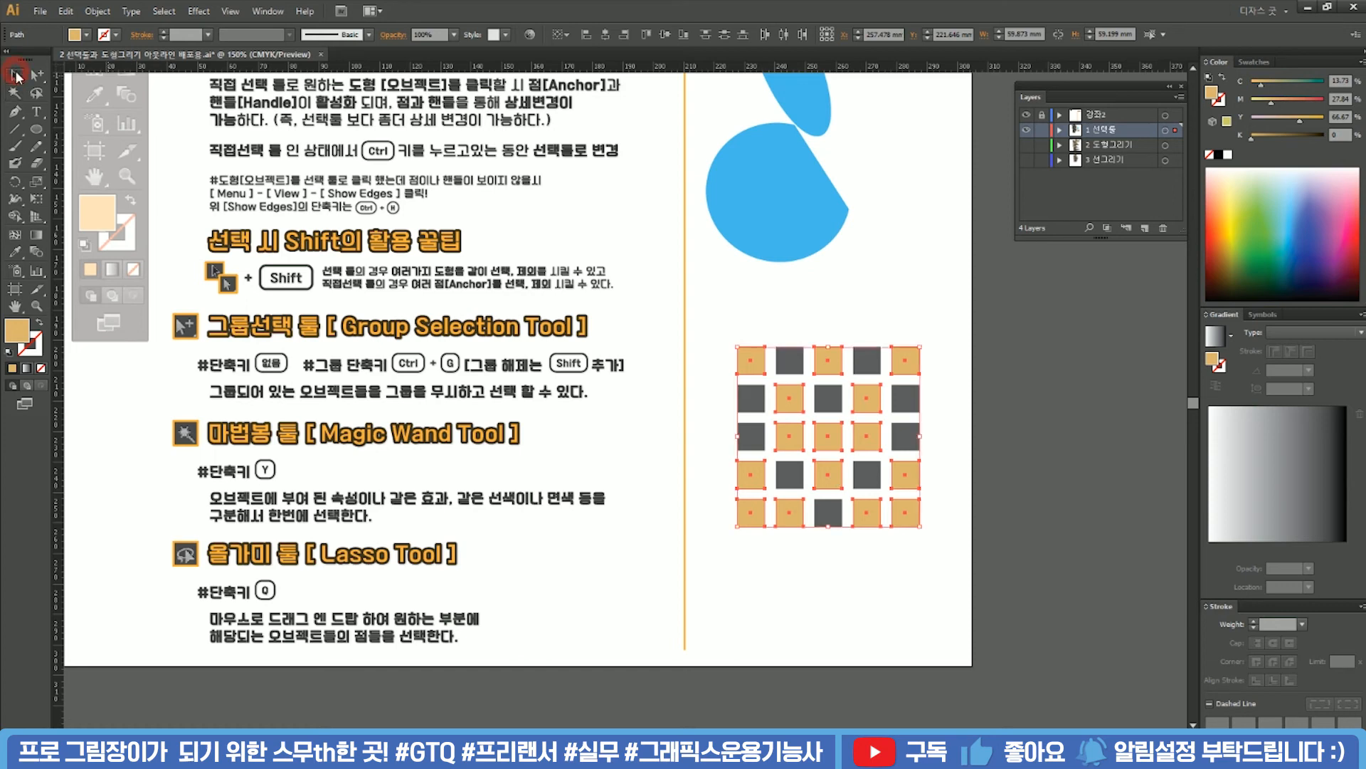
left_click(672, 475)
left_click_drag(712, 326, 941, 543)
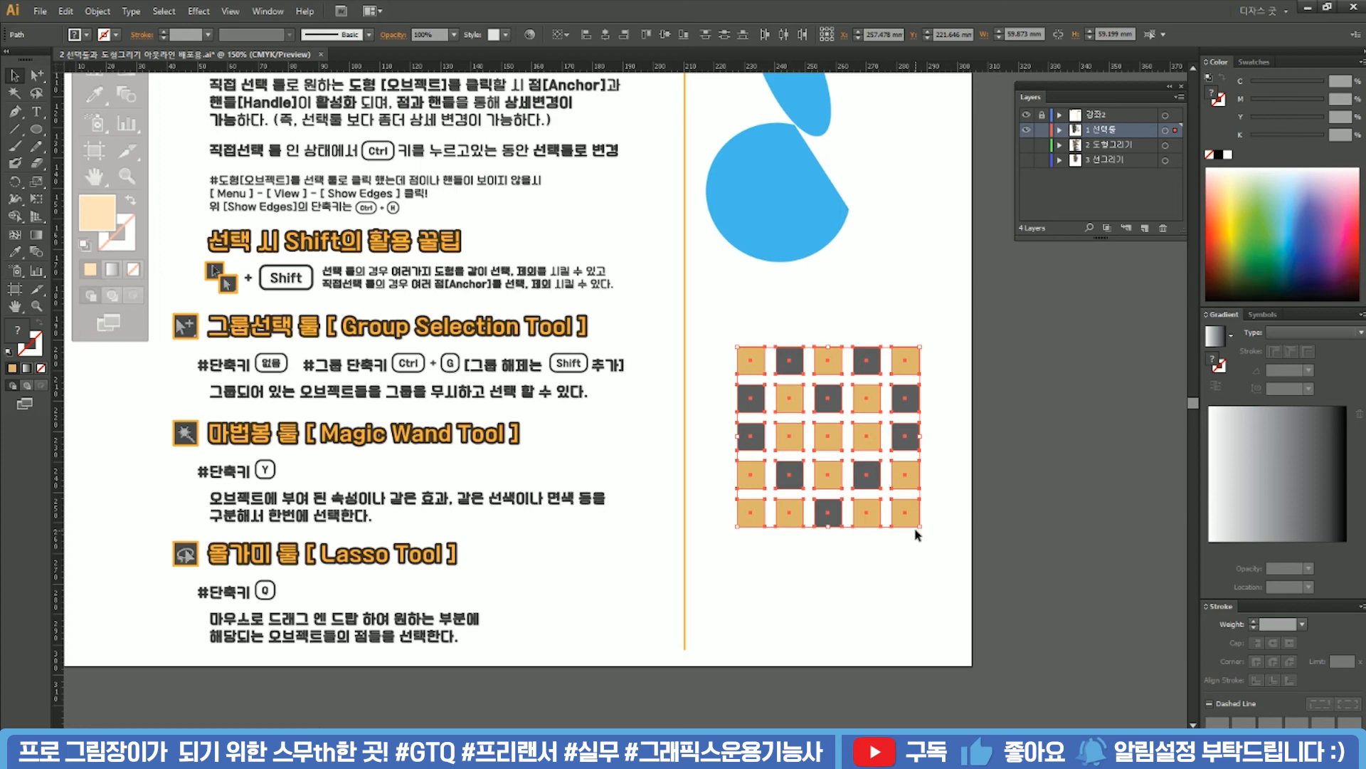
Select anchors of the cut circle with a freehand Lasso Tool loop and clear the selection
key("q")
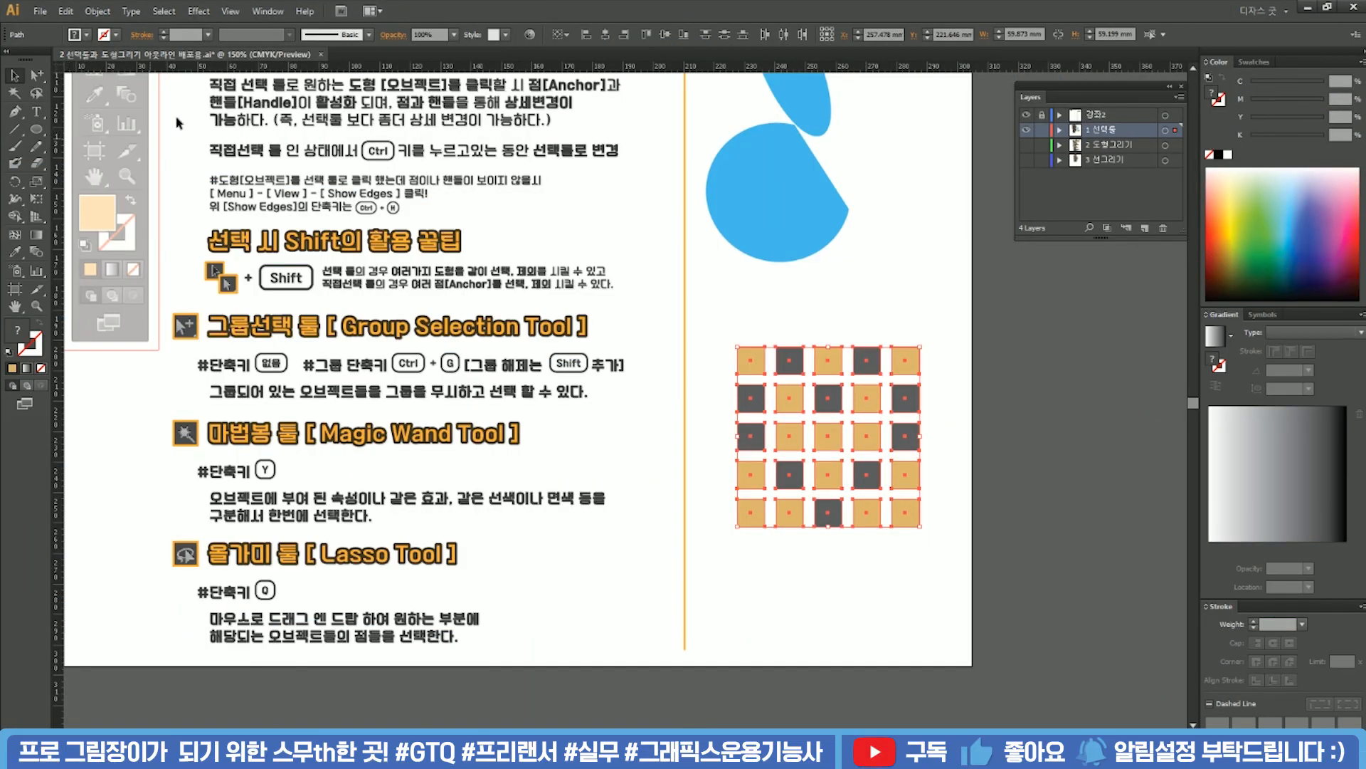
left_click_drag(861, 106, 929, 182)
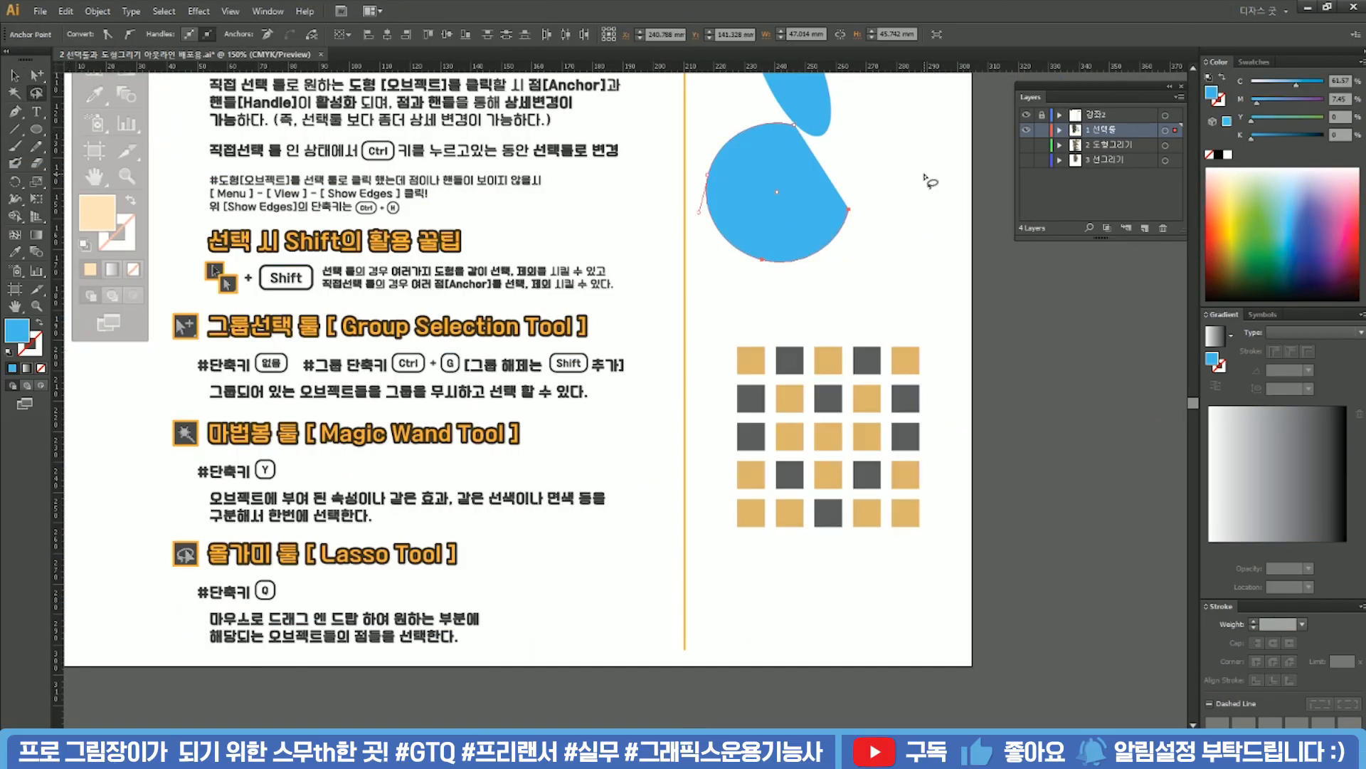
left_click(813, 321)
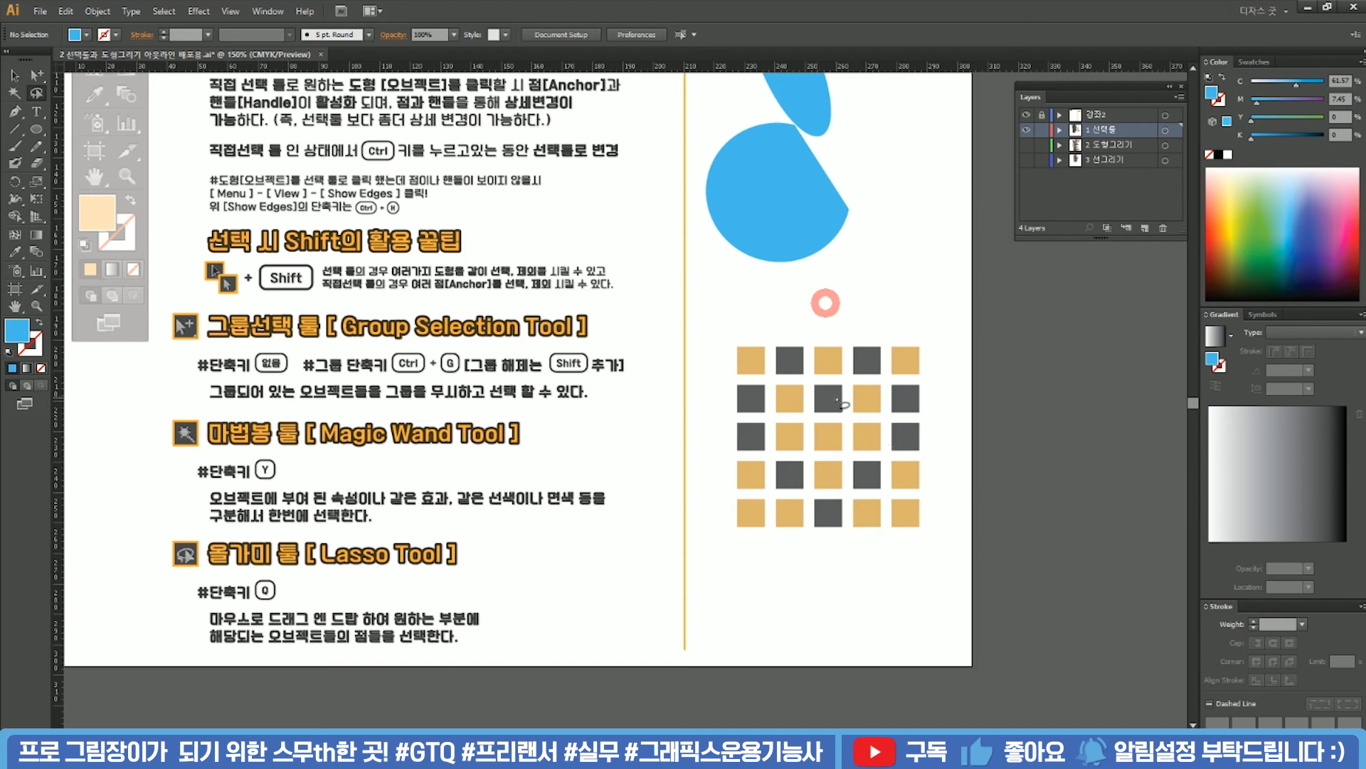
Lasso the anchors of the grid's left-hand squares, deselect them, and lasso the two right-hand columns
left_click_drag(888, 347, 864, 296)
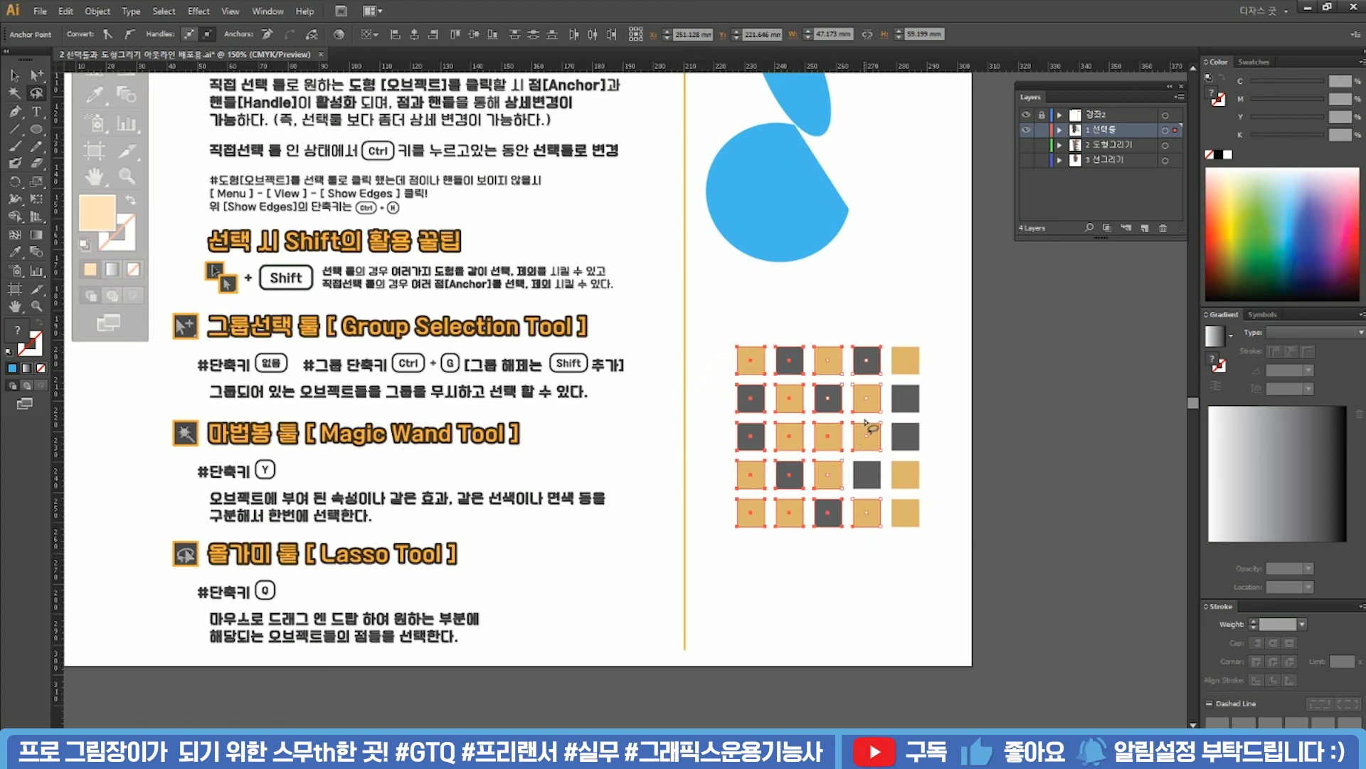
left_click(929, 329)
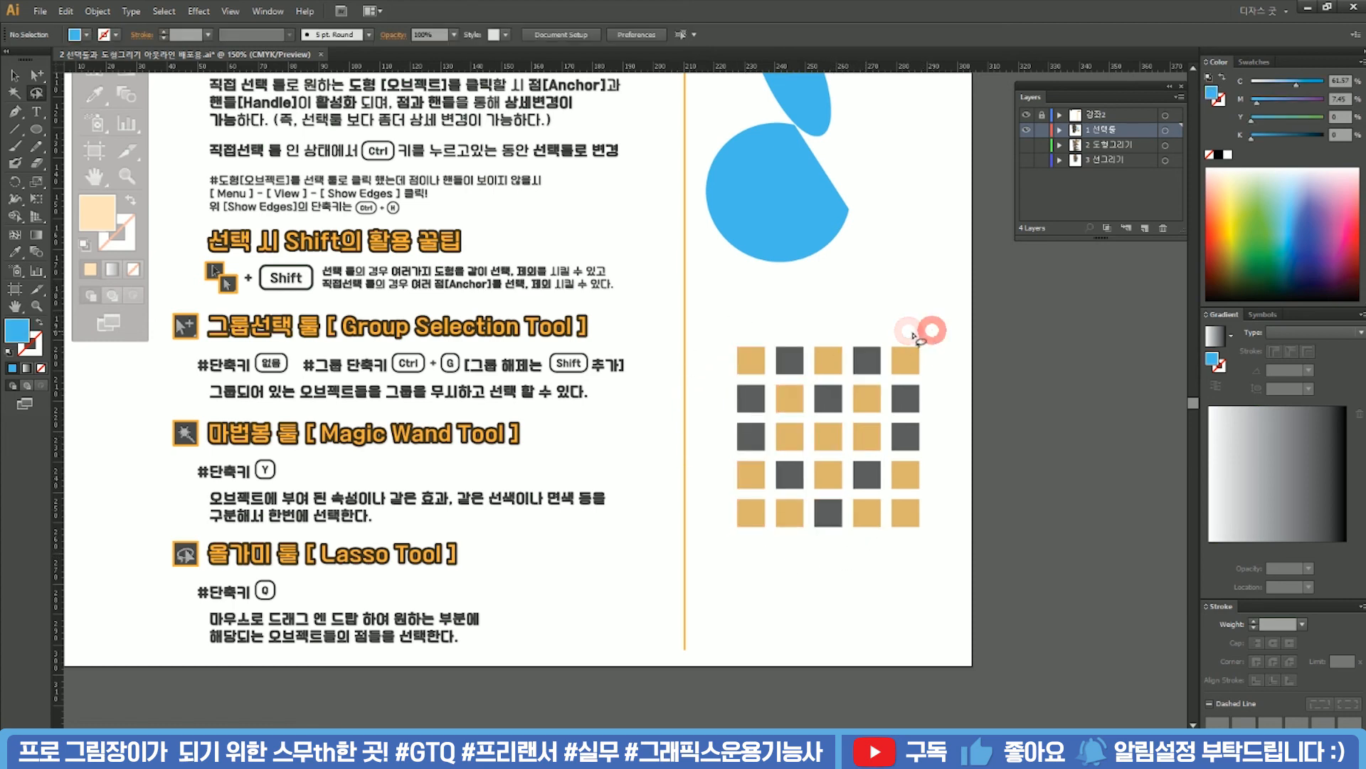
mouse_move(864, 390)
left_mouse_down()
mouse_move(877, 487)
mouse_move(956, 568)
mouse_move(936, 329)
left_mouse_up()
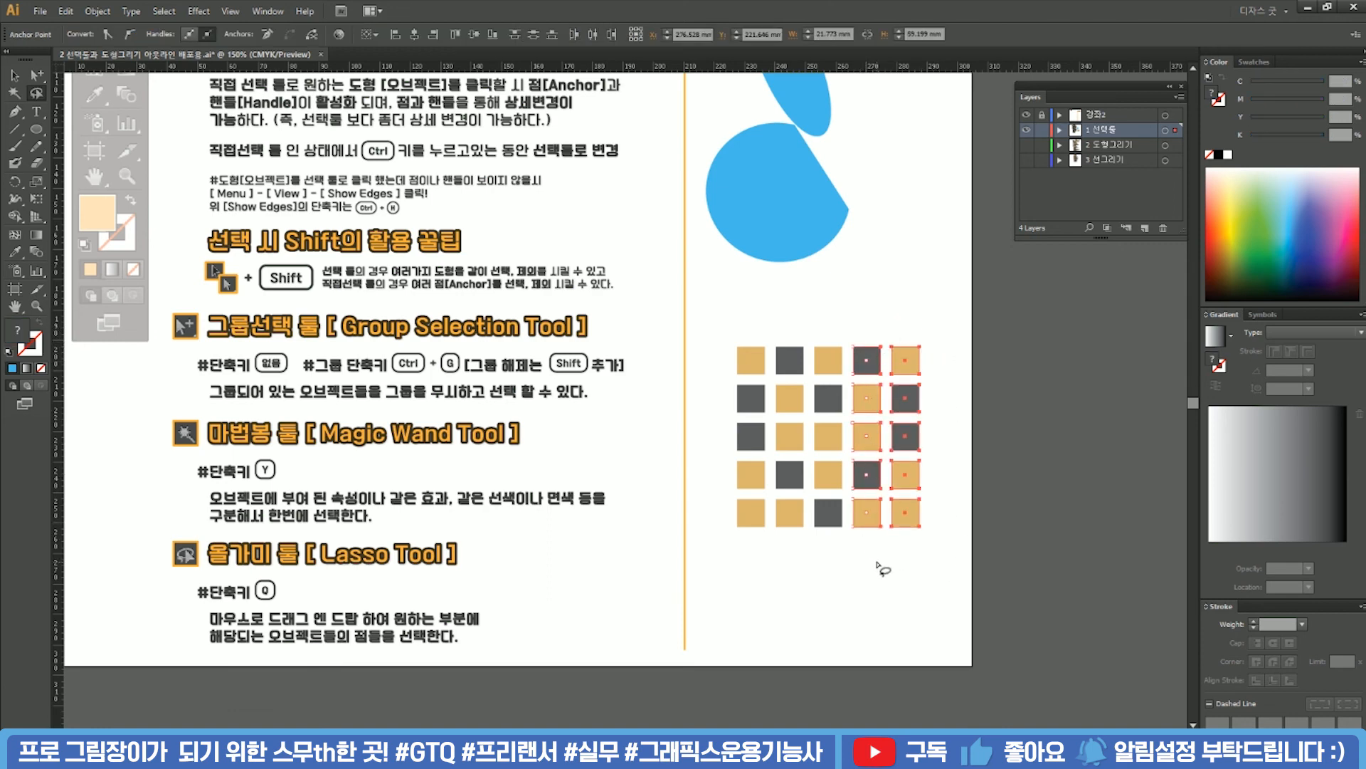
Clear the lasso selection and select the grid's two right-hand columns with a rectangular Direct Selection marquee
left_click(946, 299, "ctrl")
left_click_drag(949, 313, 869, 551)
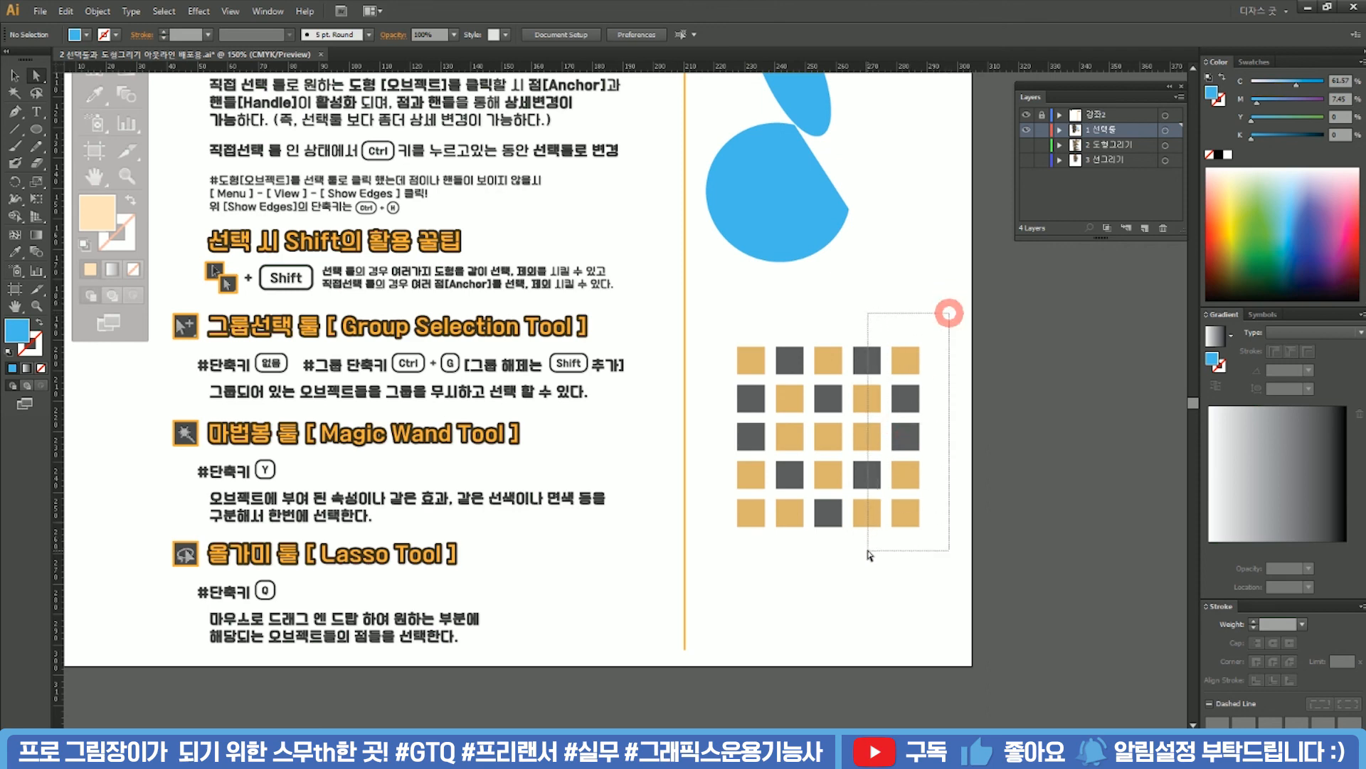
left_click_drag(868, 555, 867, 548)
Deselect the columns and lasso the right-hand squares in a curved loop reaching into the grid's middle rows
left_click(37, 92)
left_click(923, 328)
mouse_move(846, 376)
left_mouse_down()
mouse_move(800, 429)
mouse_move(856, 508)
mouse_move(940, 560)
mouse_move(948, 438)
left_mouse_up()
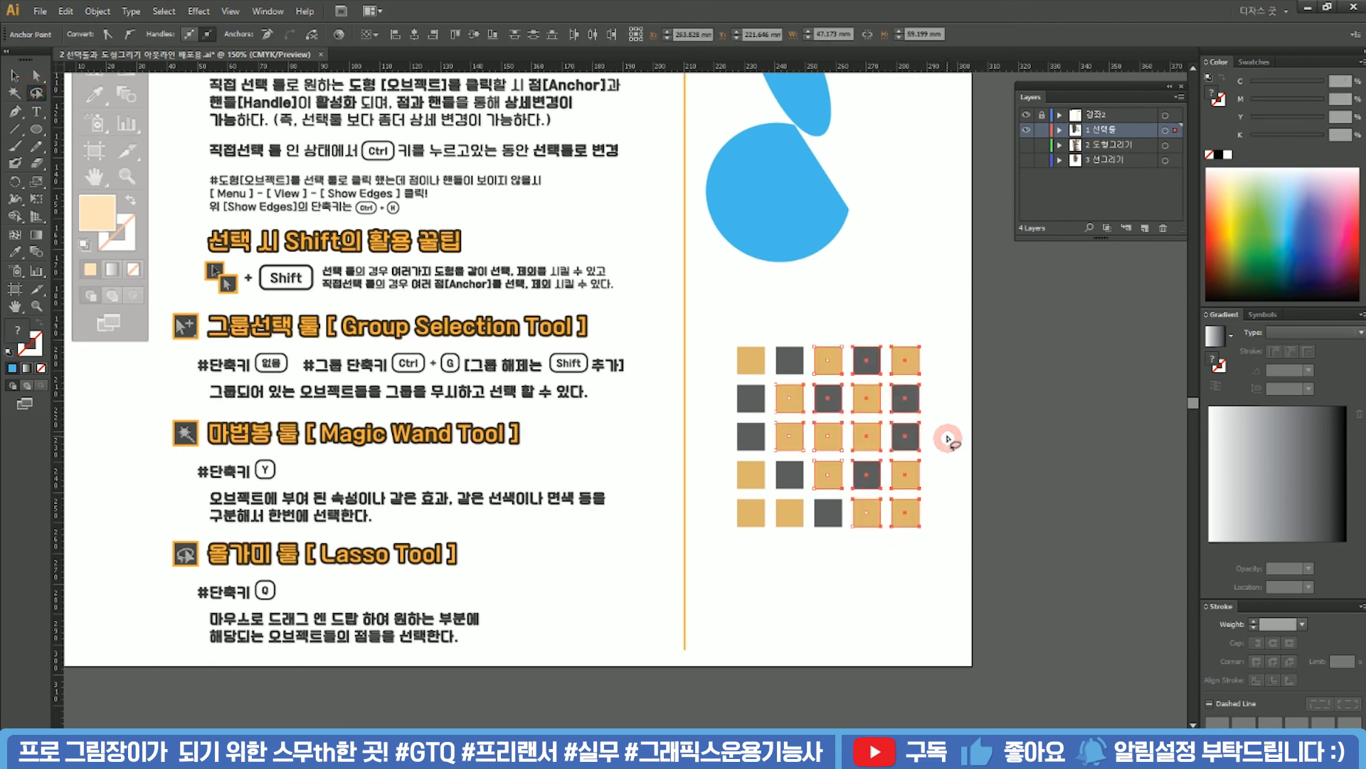